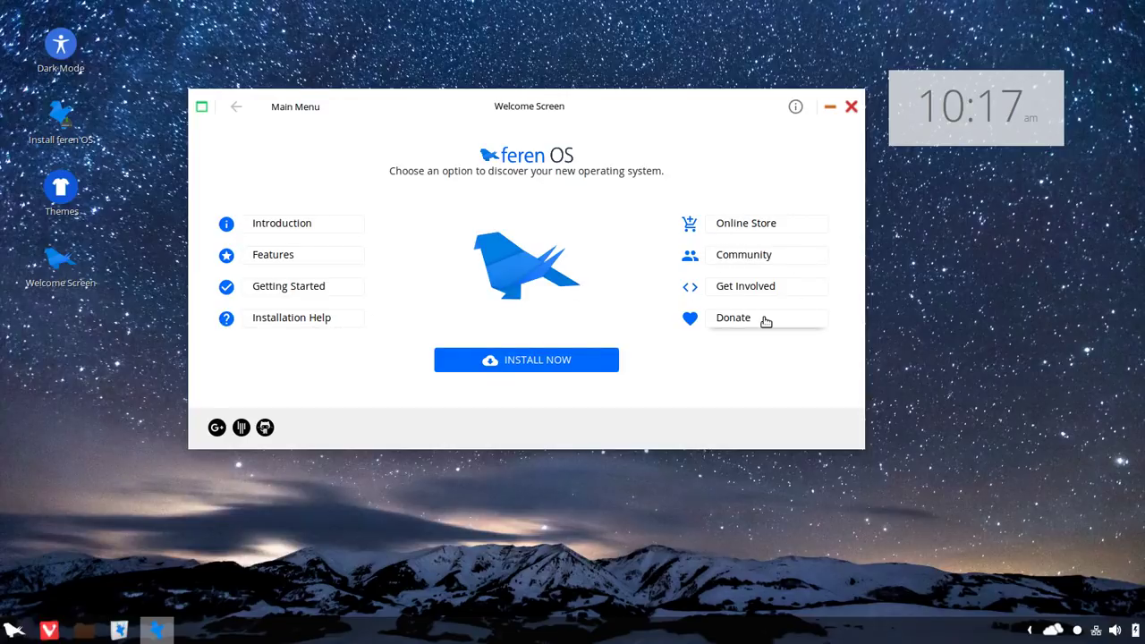
# Step: Skim the Features page of the Welcome Screen and close the window
pyautogui.click(294, 256)
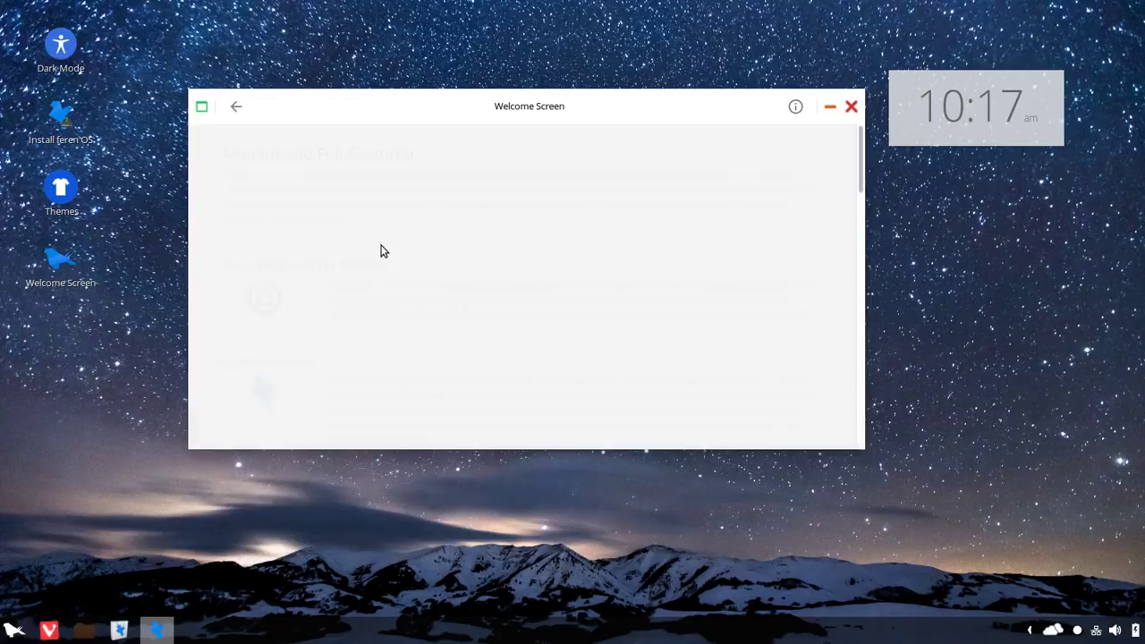
pyautogui.scroll(-10, 480, 227)
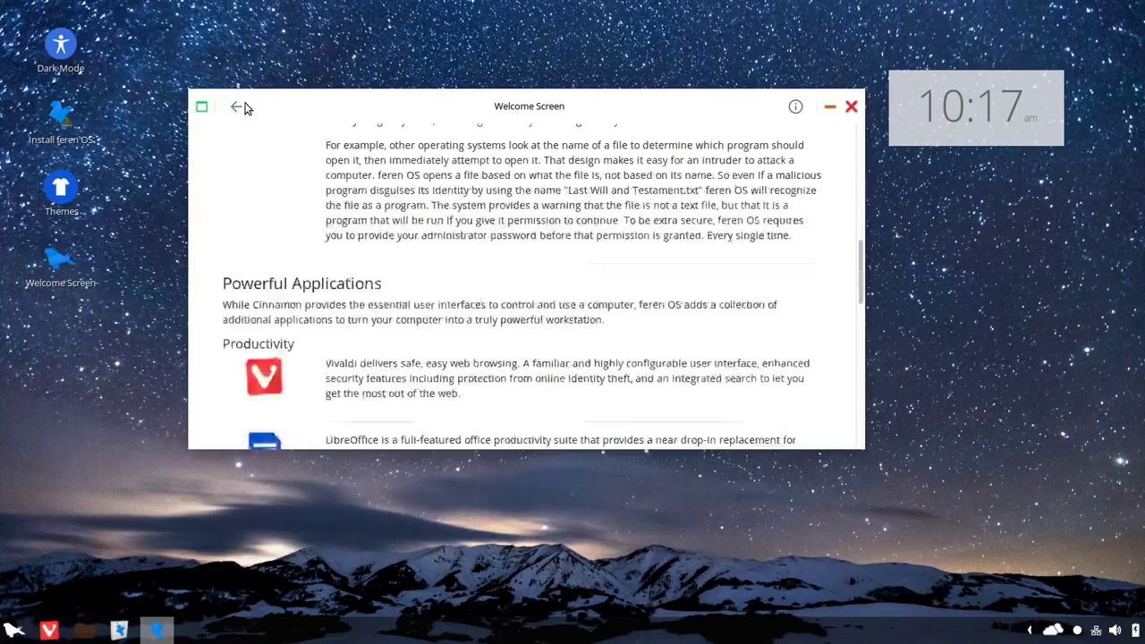
pyautogui.click(846, 108)
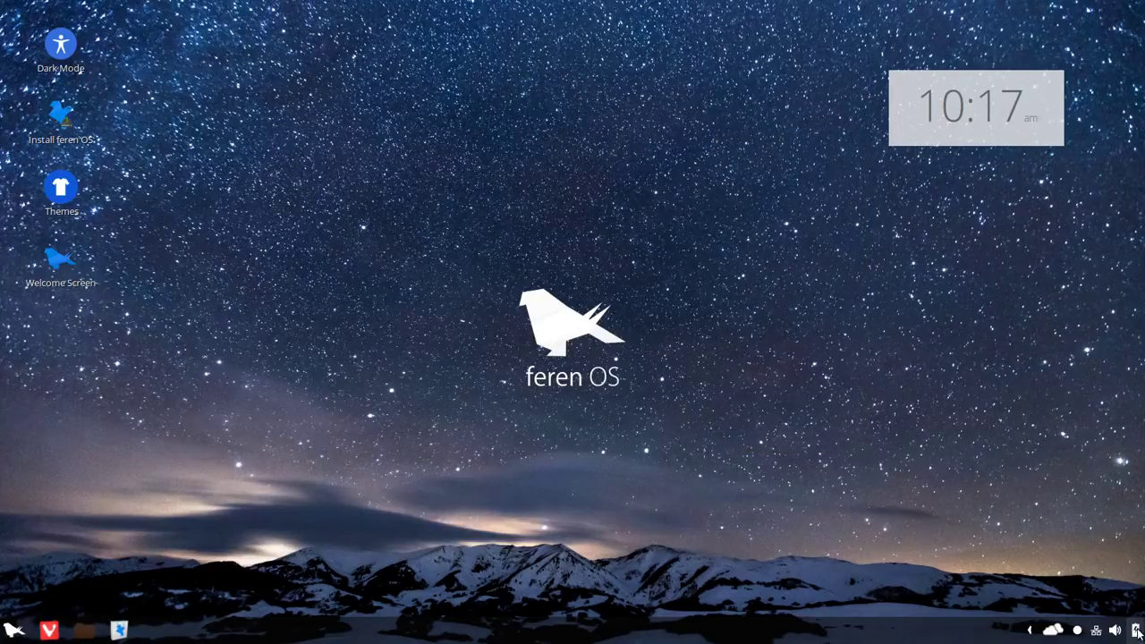
# Step: Examine the battery, sound, network and remaining status applets in the system tray
pyautogui.click(1136, 631)
pyautogui.click(1136, 631)
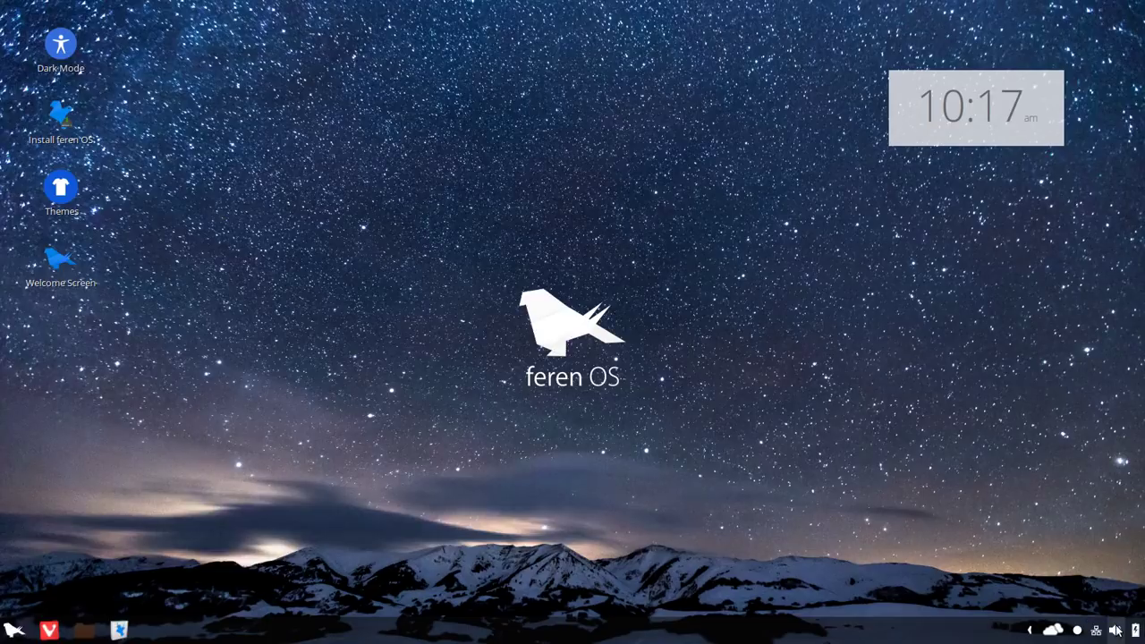
pyautogui.click(1115, 631)
pyautogui.click(1115, 630)
pyautogui.click(1097, 632)
pyautogui.click(1097, 632)
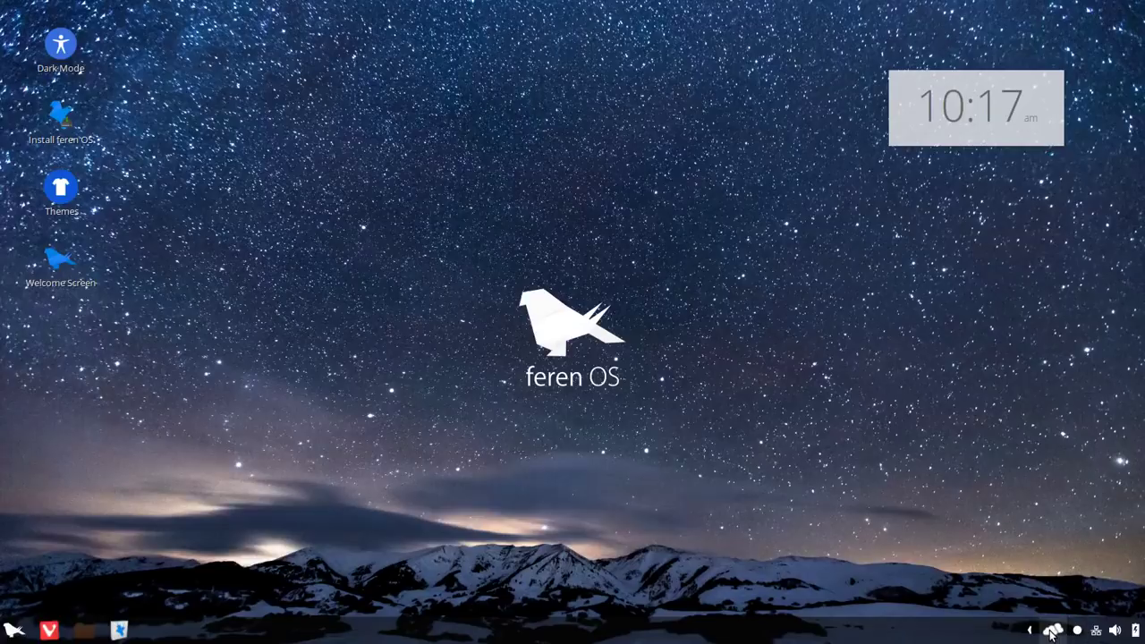
pyautogui.click(1053, 631)
pyautogui.click(1029, 630)
# Step: View the full list of applications and clear the Software Manager and Home folder windows off the desktop
pyautogui.click(17, 633)
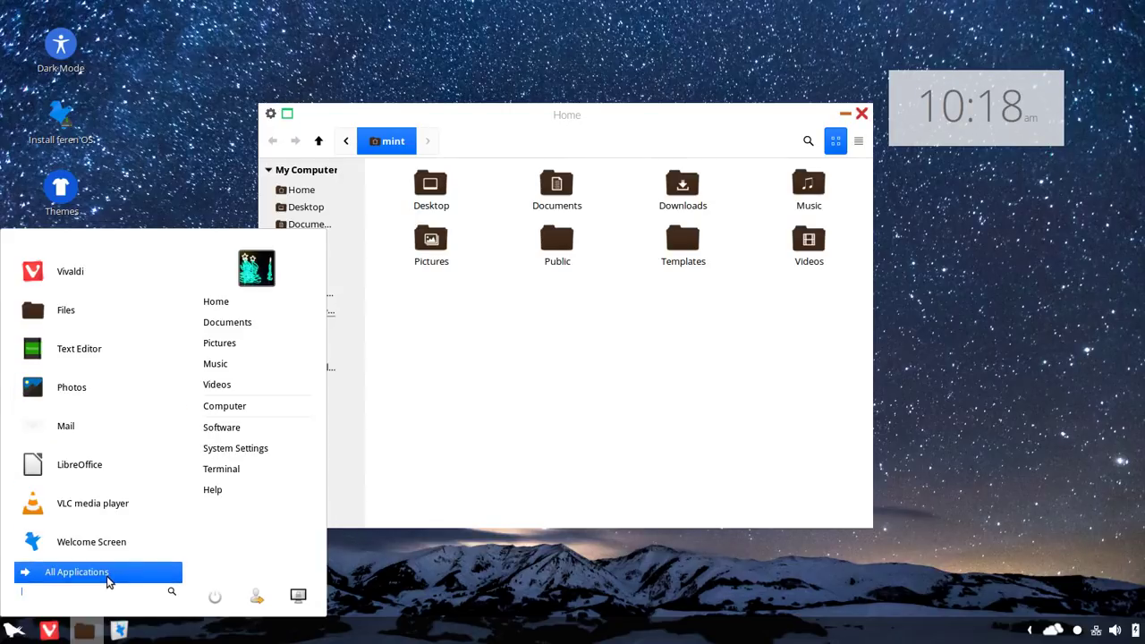
pyautogui.press('Return')
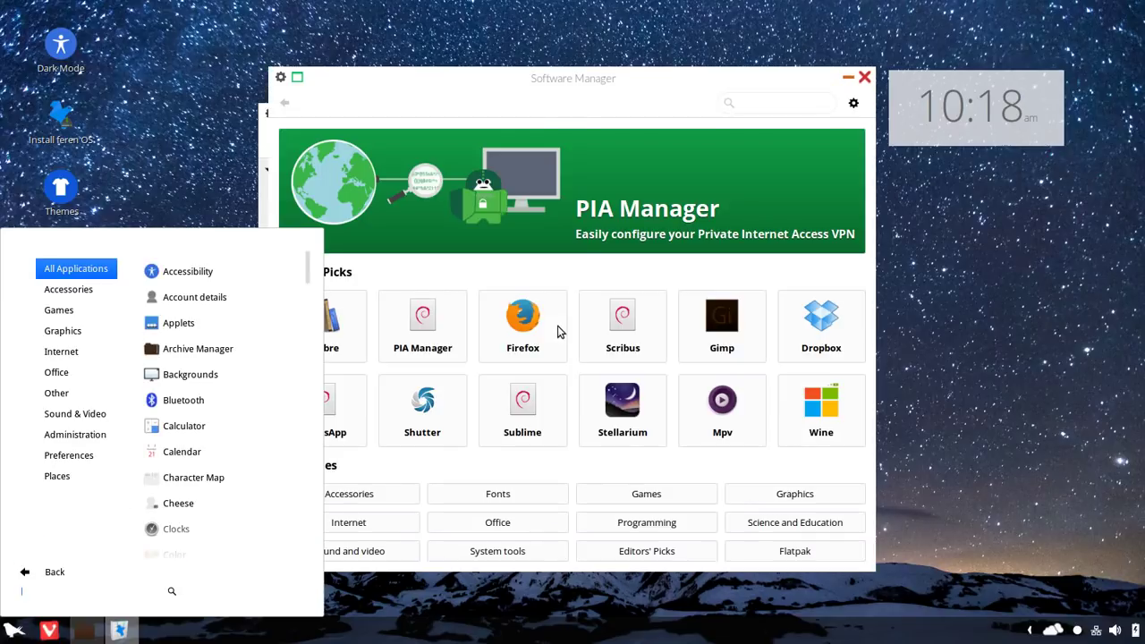
pyautogui.click(633, 77)
pyautogui.moveTo(633, 76); pyautogui.dragTo(576, 53)
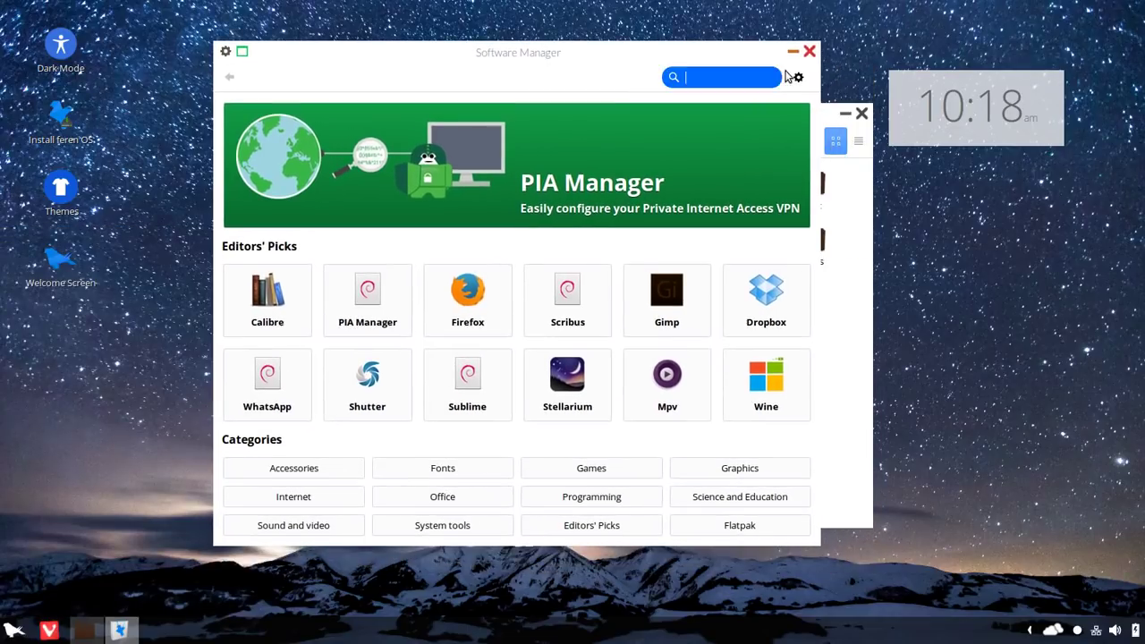
pyautogui.click(807, 52)
pyautogui.click(845, 114)
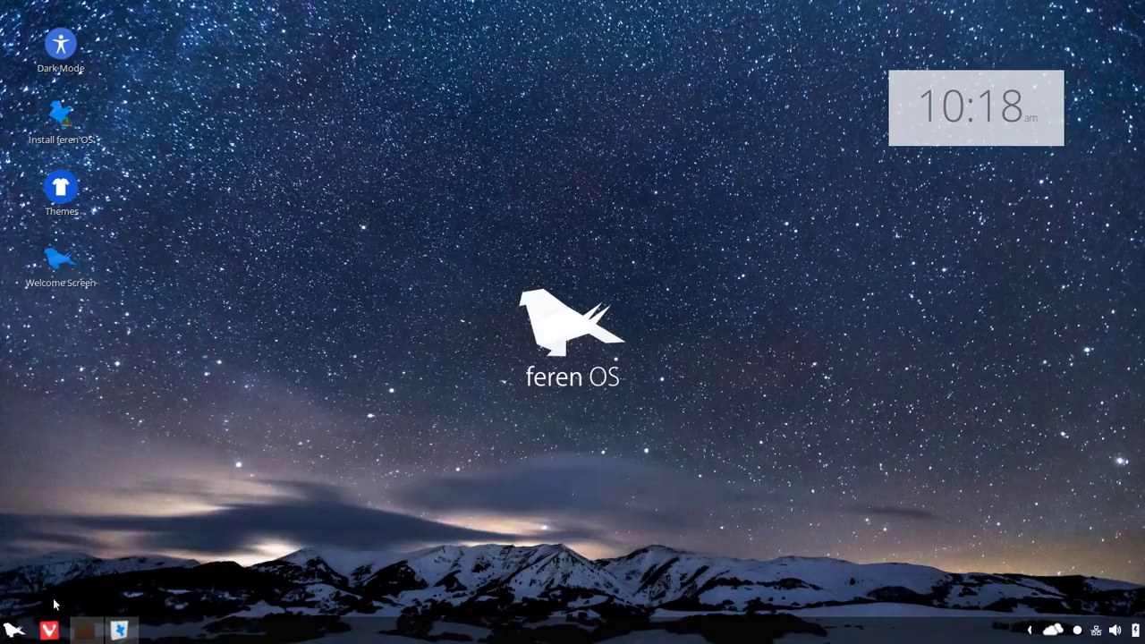
# Step: Examine the installed applications by category, covering Accessories, Games, Graphics, Internet, Office, Other and Sound & Video
pyautogui.click(15, 631)
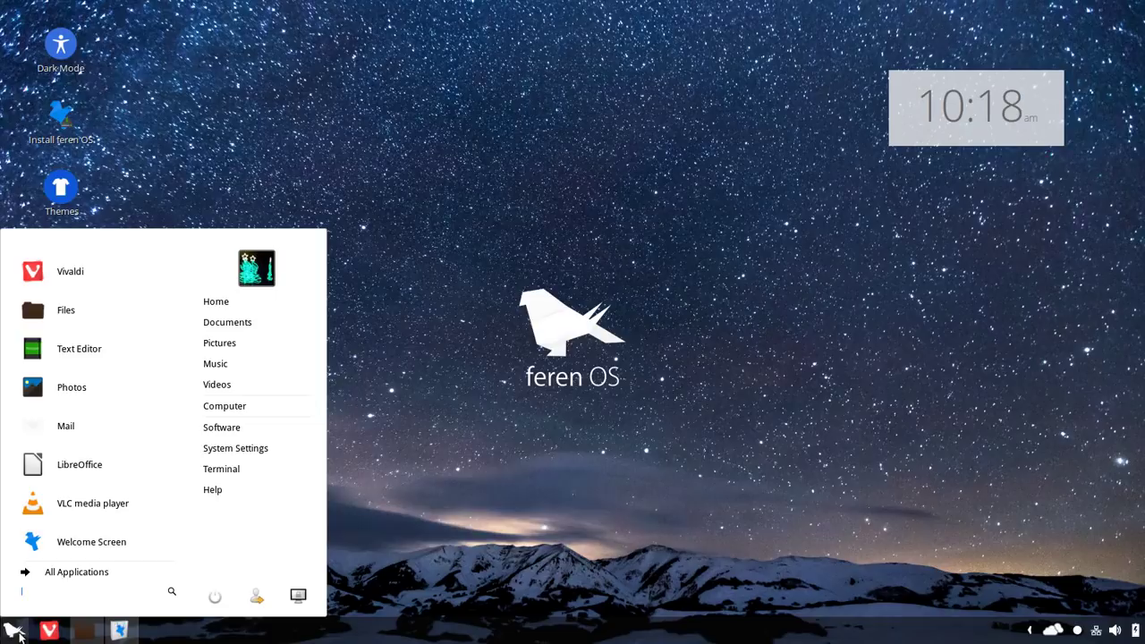
pyautogui.click(68, 573)
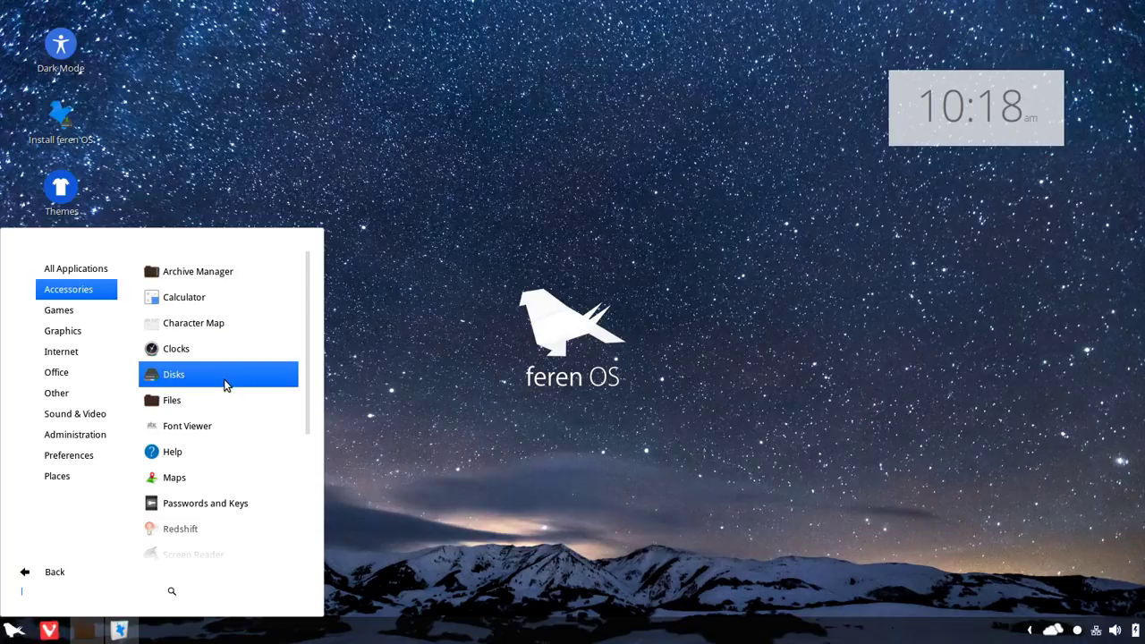
pyautogui.scroll(-3, 225, 444)
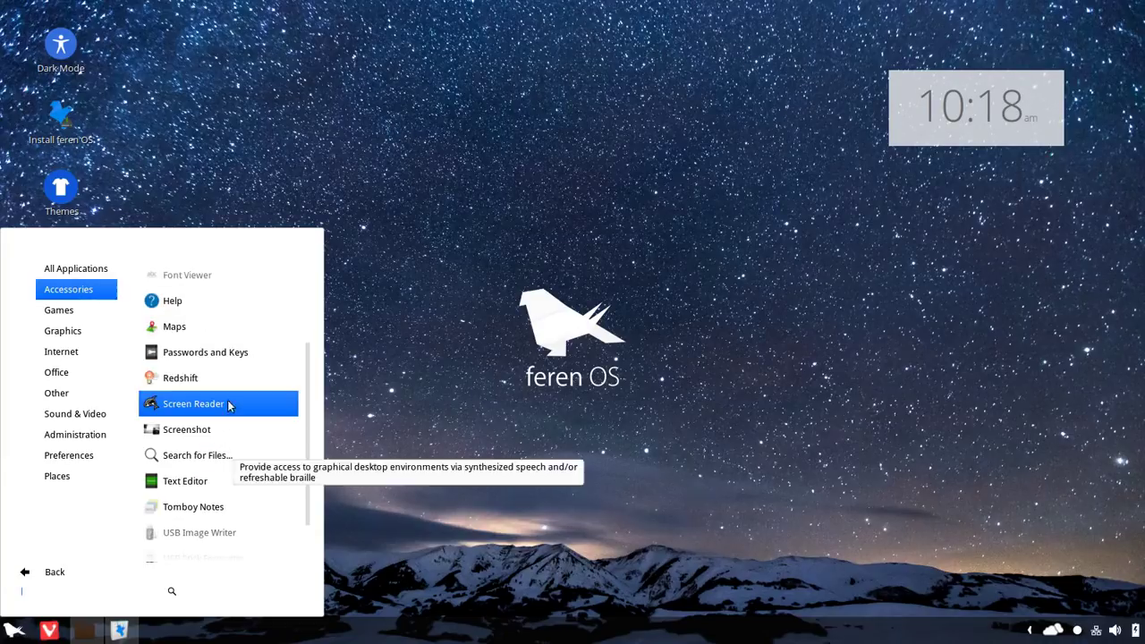
pyautogui.scroll(-1, 226, 377)
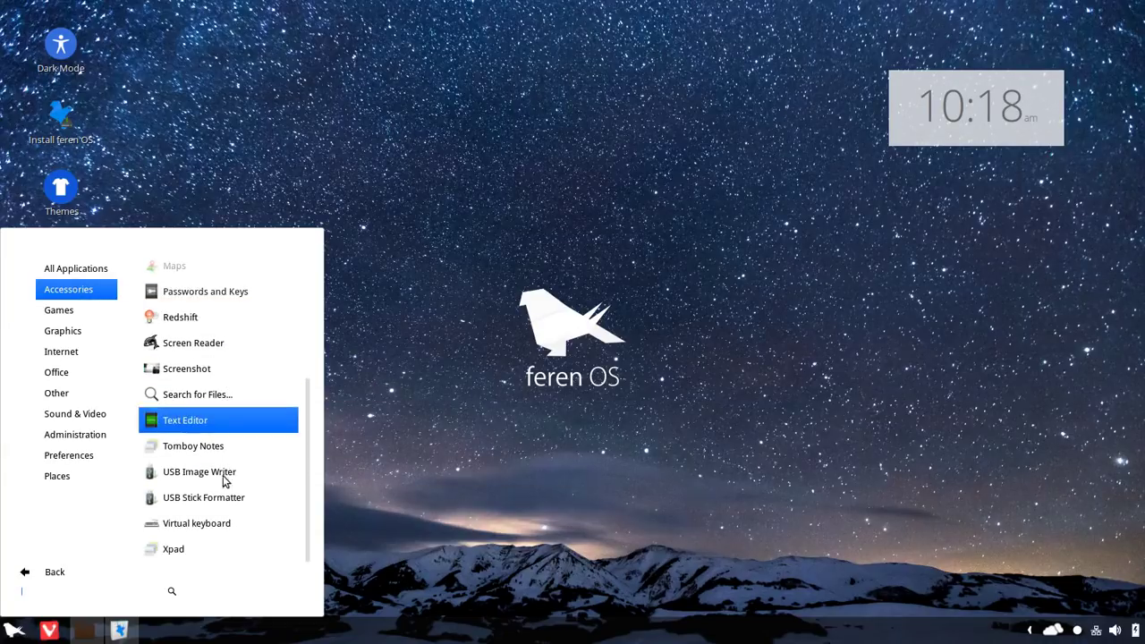
pyautogui.moveTo(93, 317)
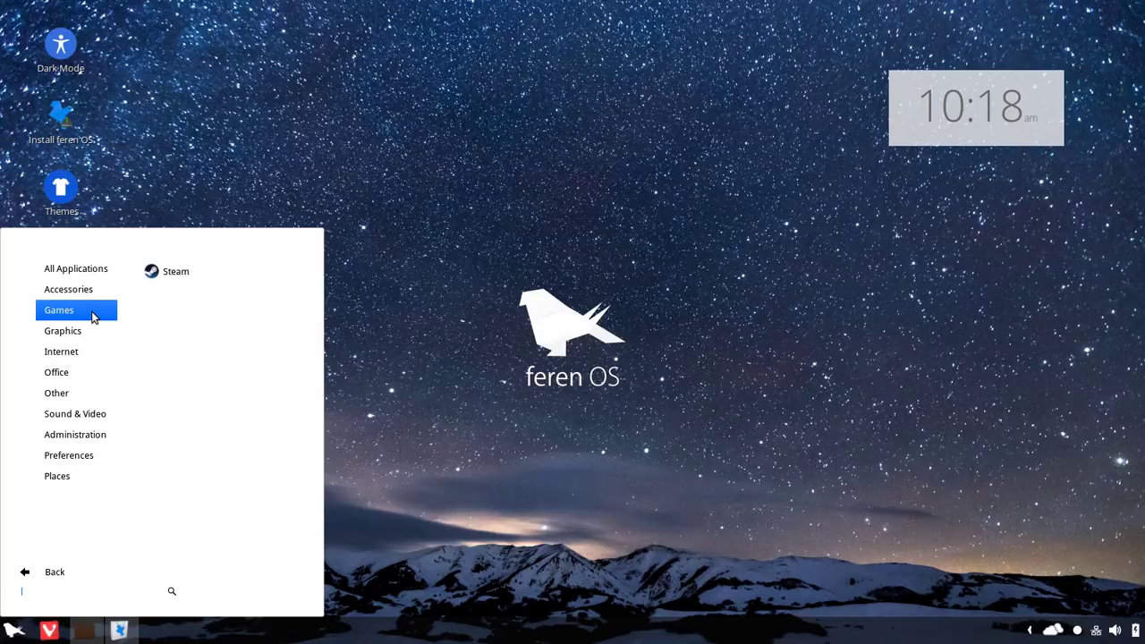
pyautogui.moveTo(83, 339)
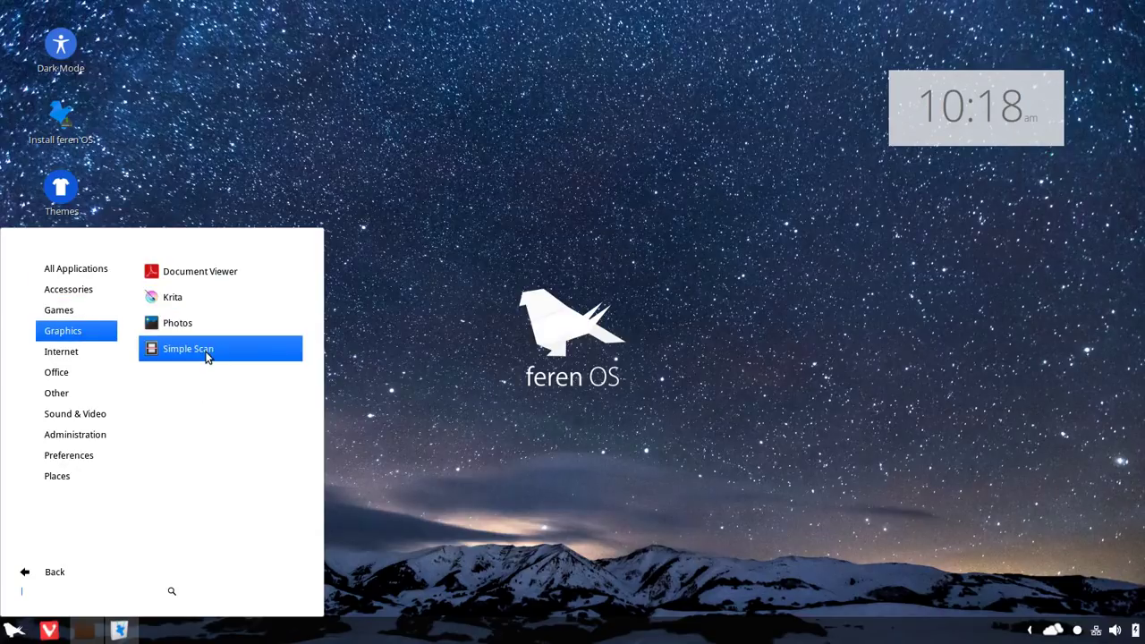
pyautogui.moveTo(106, 357)
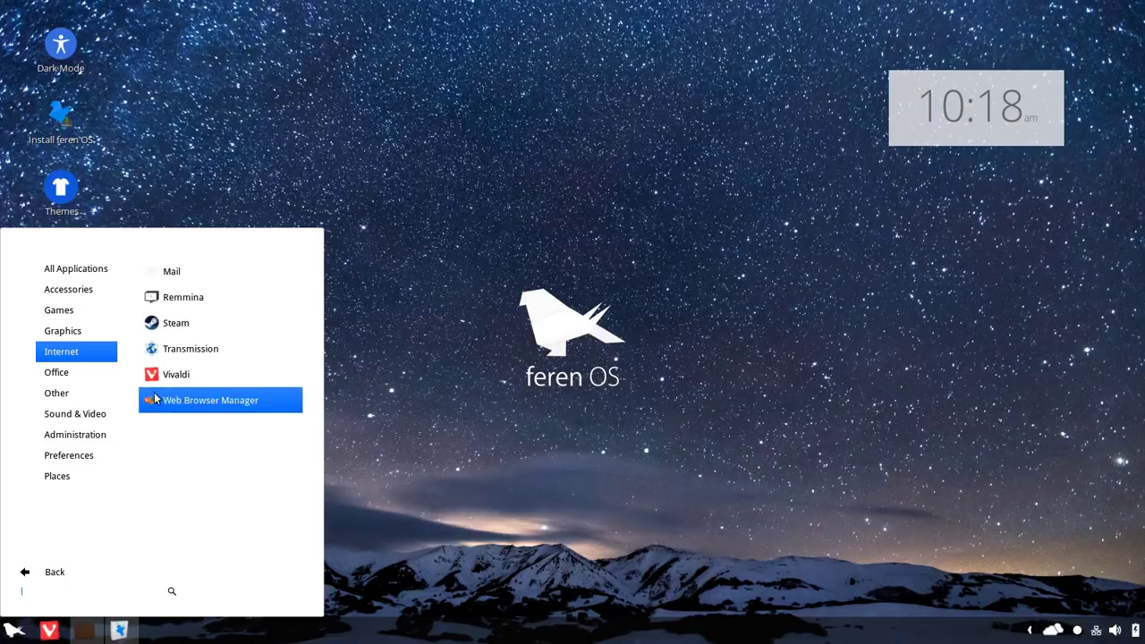
pyautogui.moveTo(90, 378)
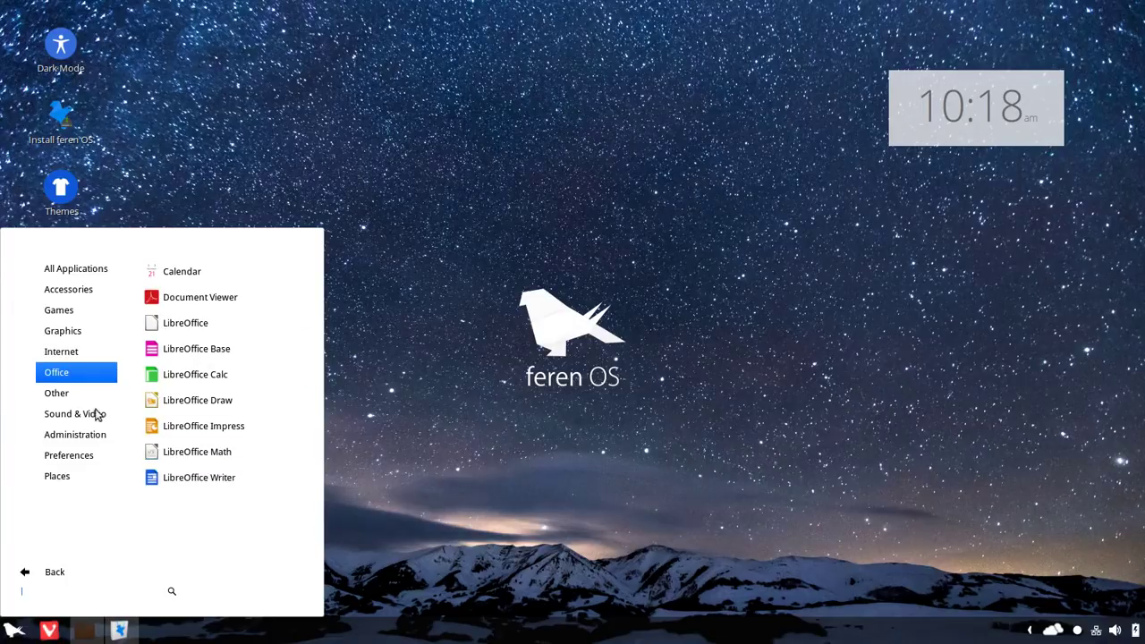
pyautogui.moveTo(79, 399)
pyautogui.moveTo(95, 421)
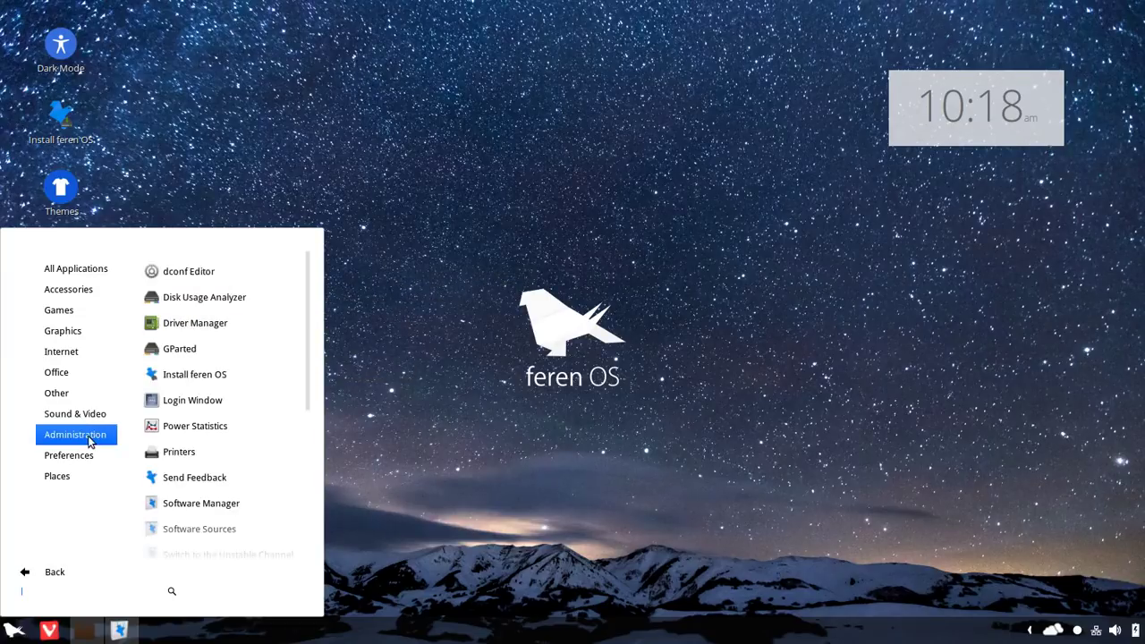
# Step: Open System Monitor from the Administration applications, check its Resources graphs and close it
pyautogui.scroll(-5, 201, 355)
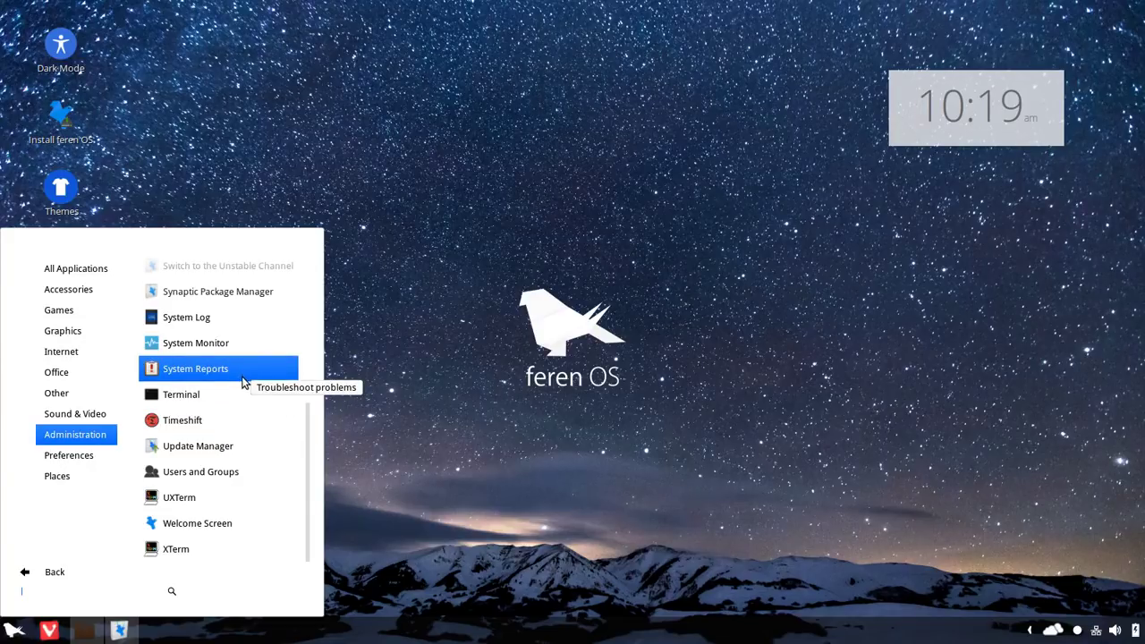
pyautogui.click(224, 344)
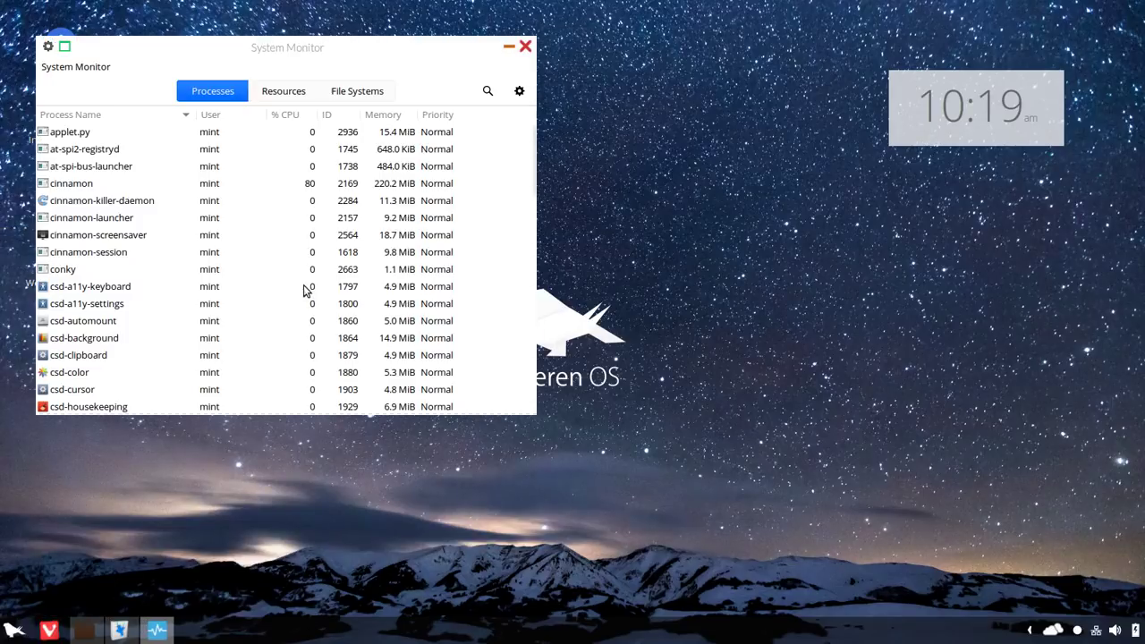
pyautogui.click(294, 89)
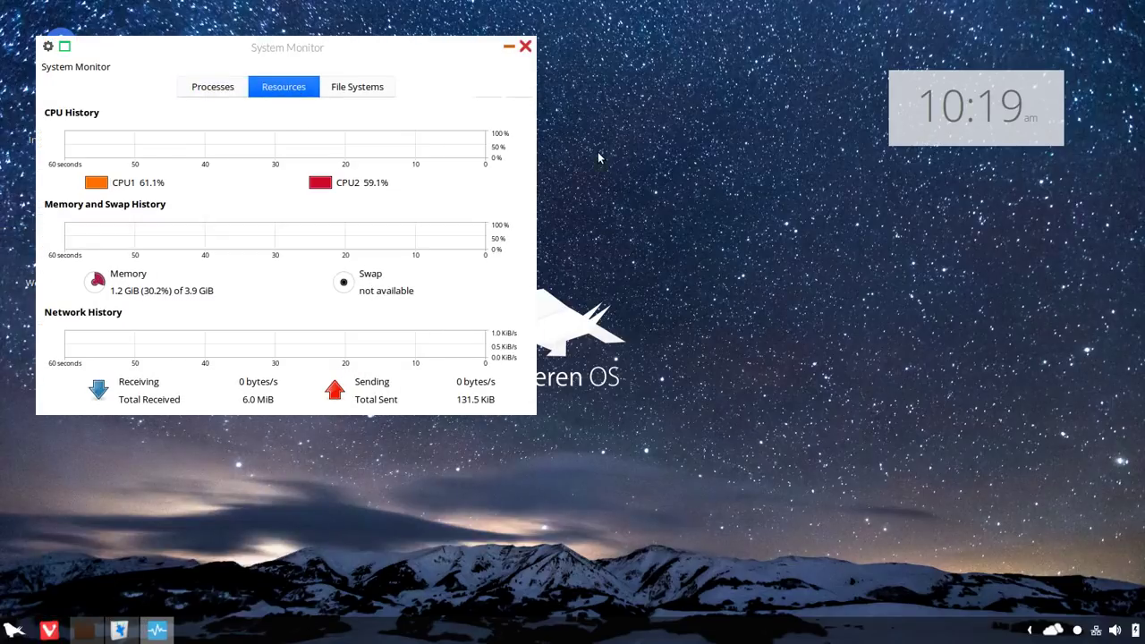
pyautogui.click(525, 48)
# Step: Examine the applications listed under the Preferences and Administration categories
pyautogui.click(13, 630)
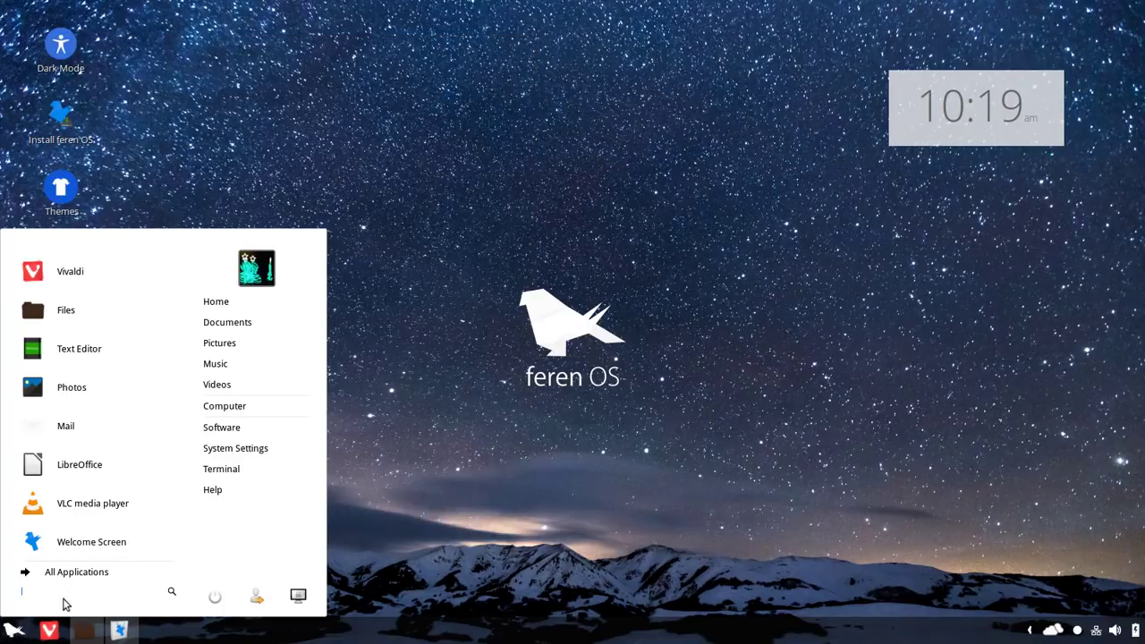
pyautogui.click(77, 570)
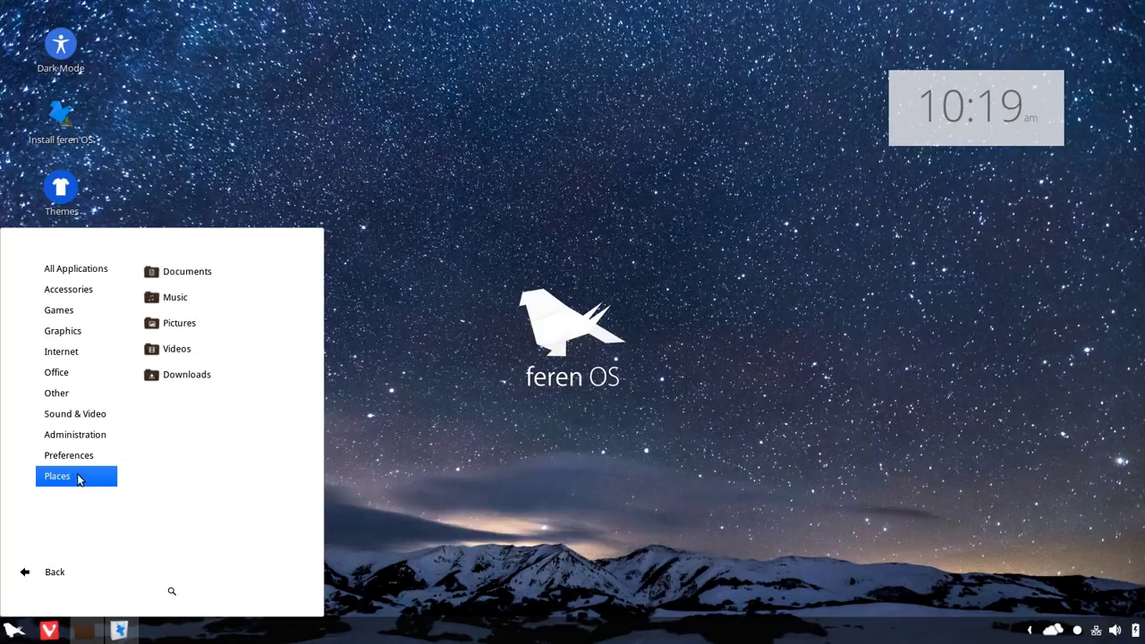
pyautogui.moveTo(95, 460)
pyautogui.scroll(-13, 259, 415)
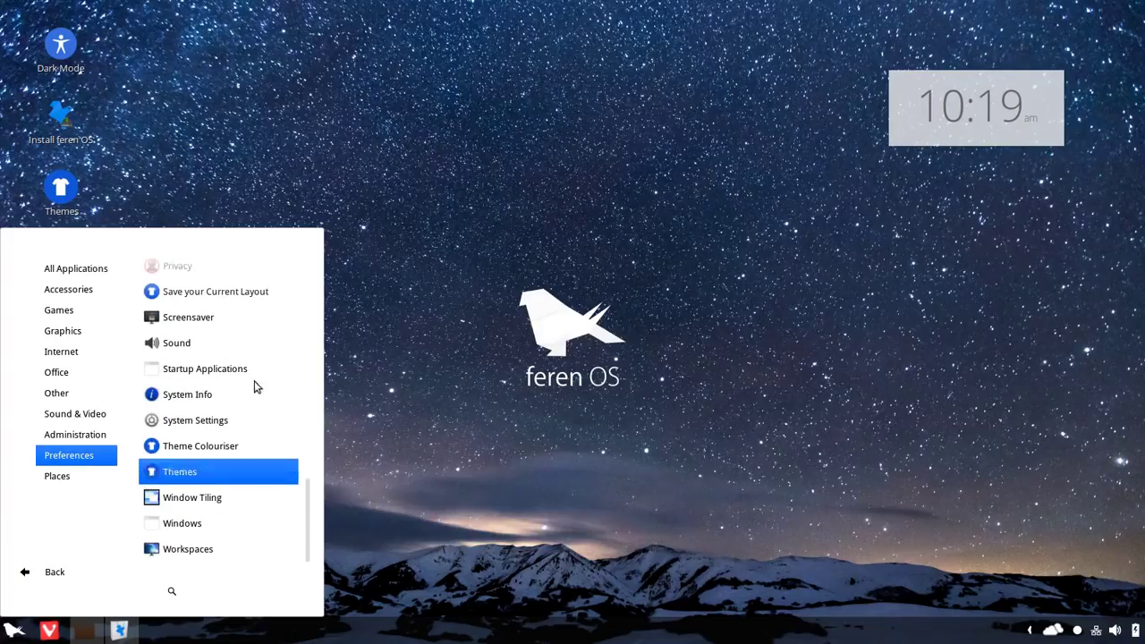
pyautogui.scroll(4, 241, 457)
pyautogui.scroll(12, 237, 498)
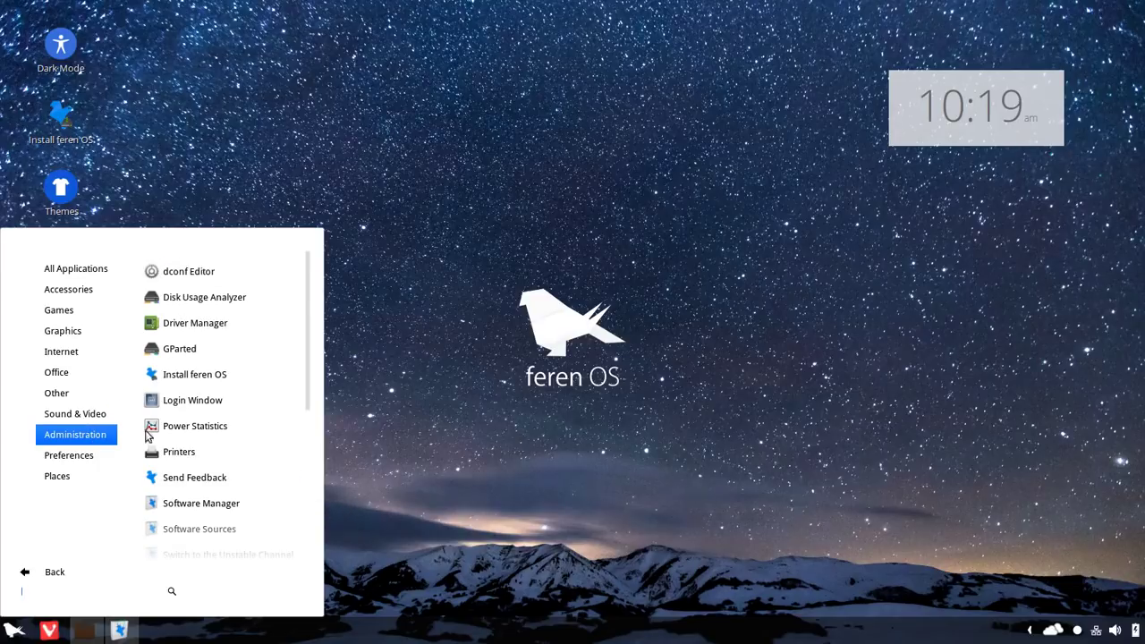
pyautogui.scroll(-10, 220, 439)
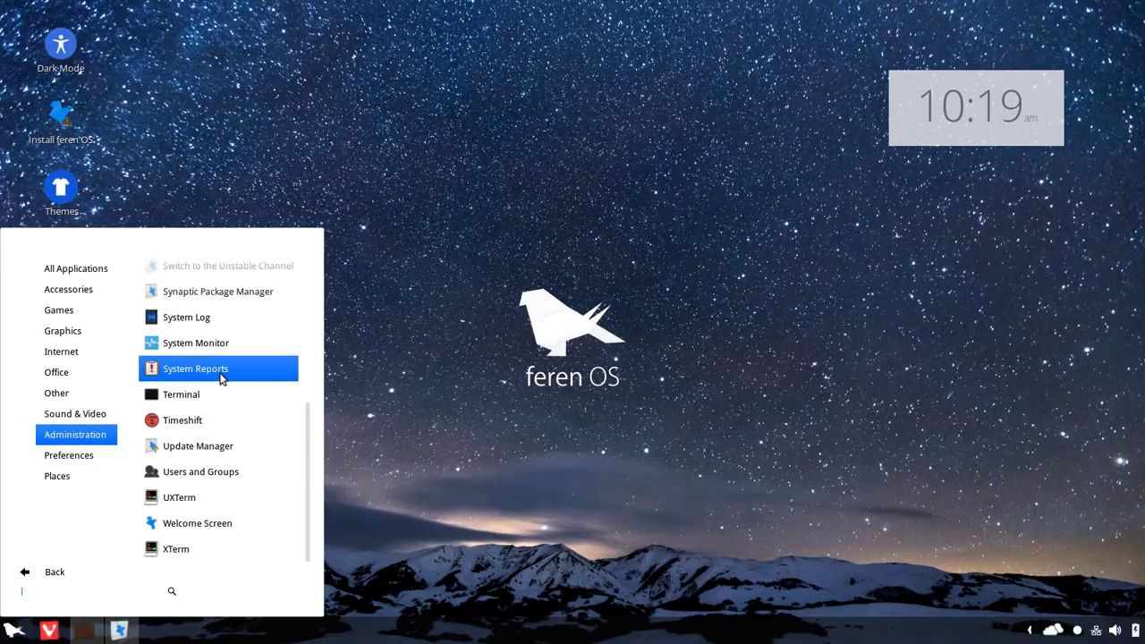
pyautogui.scroll(4, 226, 495)
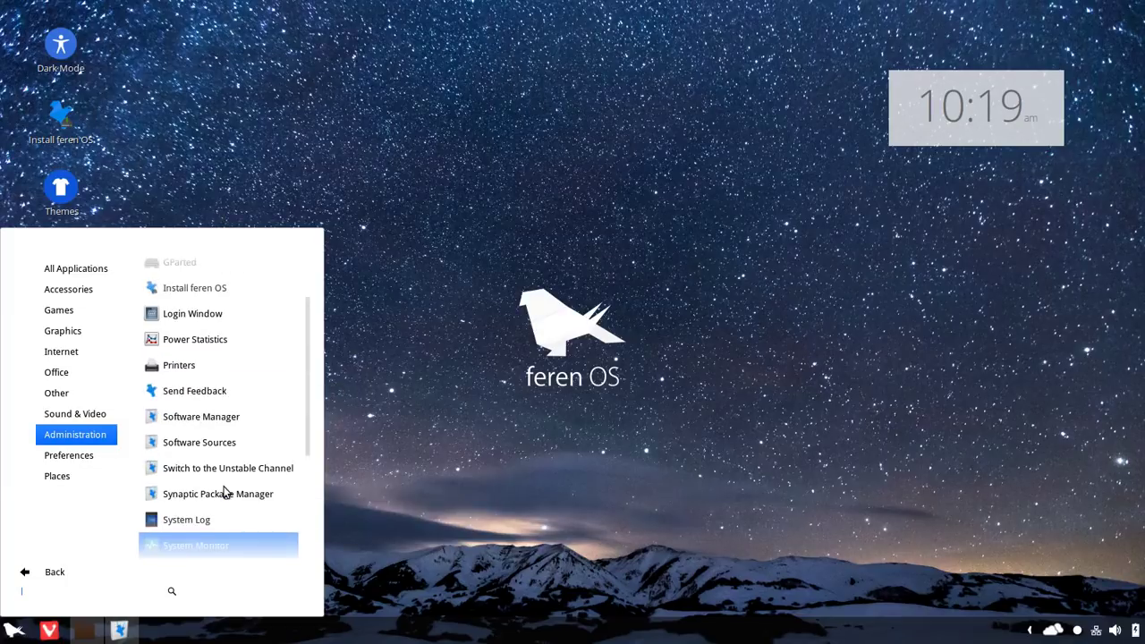
pyautogui.scroll(2, 226, 495)
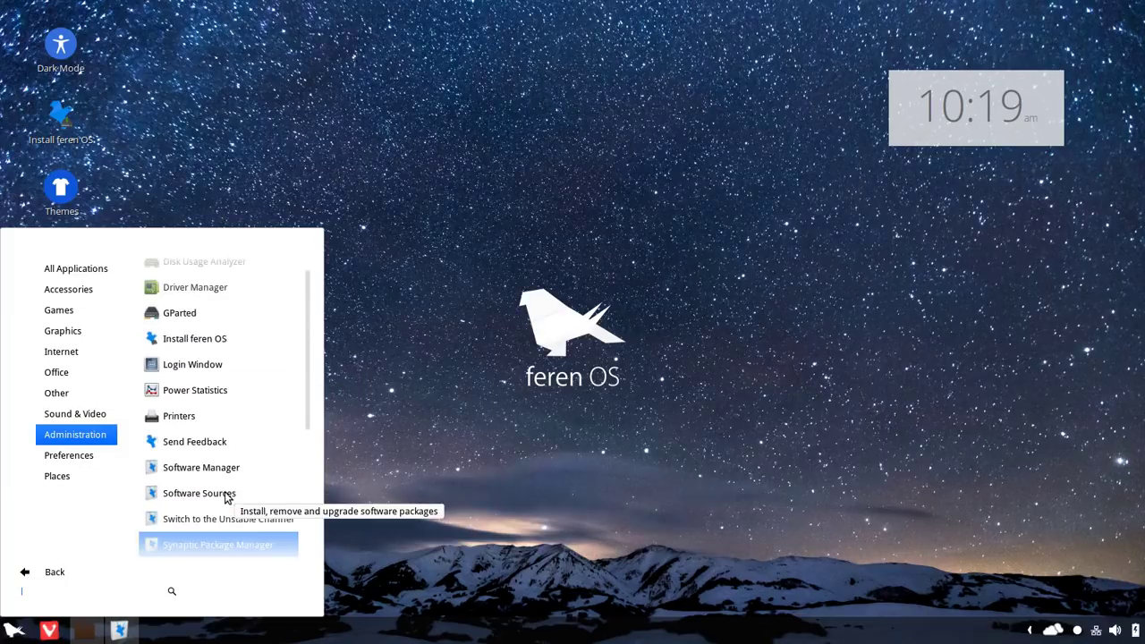
# Step: Open System Settings, shift its window aside, view the System Info details and return to the settings overview
pyautogui.click(65, 573)
pyautogui.click(219, 453)
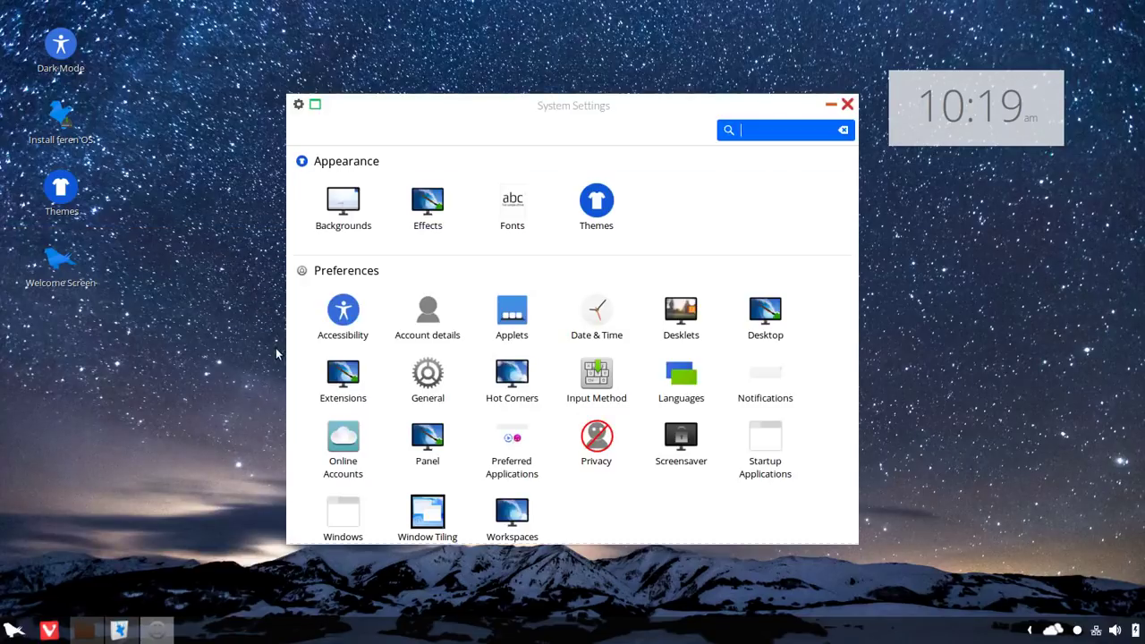
pyautogui.moveTo(694, 111); pyautogui.dragTo(602, 68)
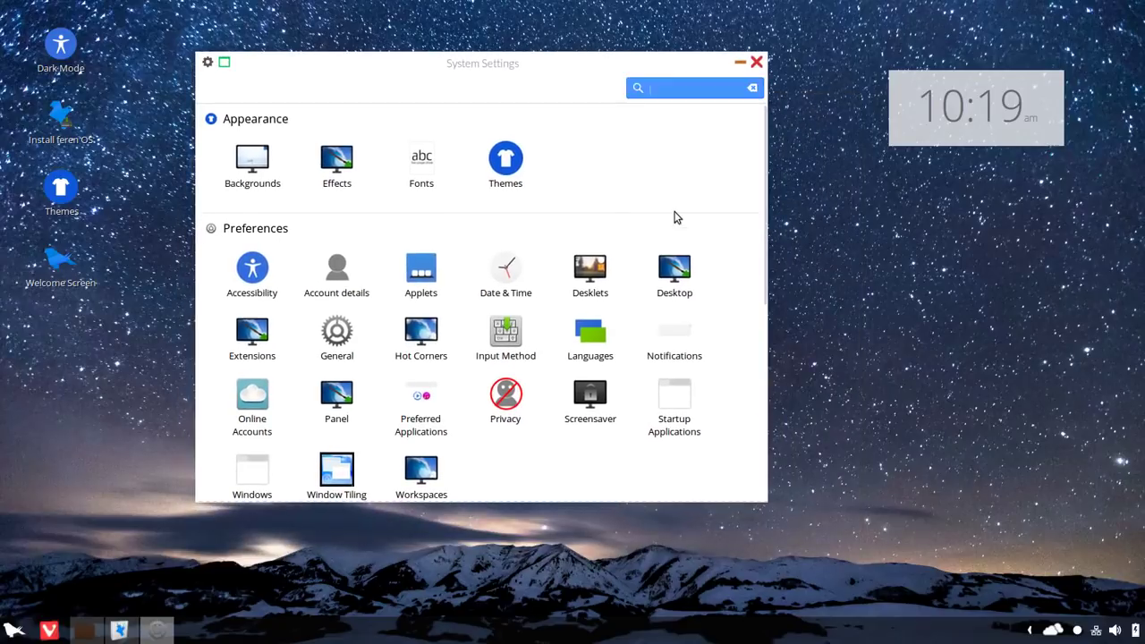
pyautogui.scroll(-5, 617, 228)
pyautogui.click(591, 454)
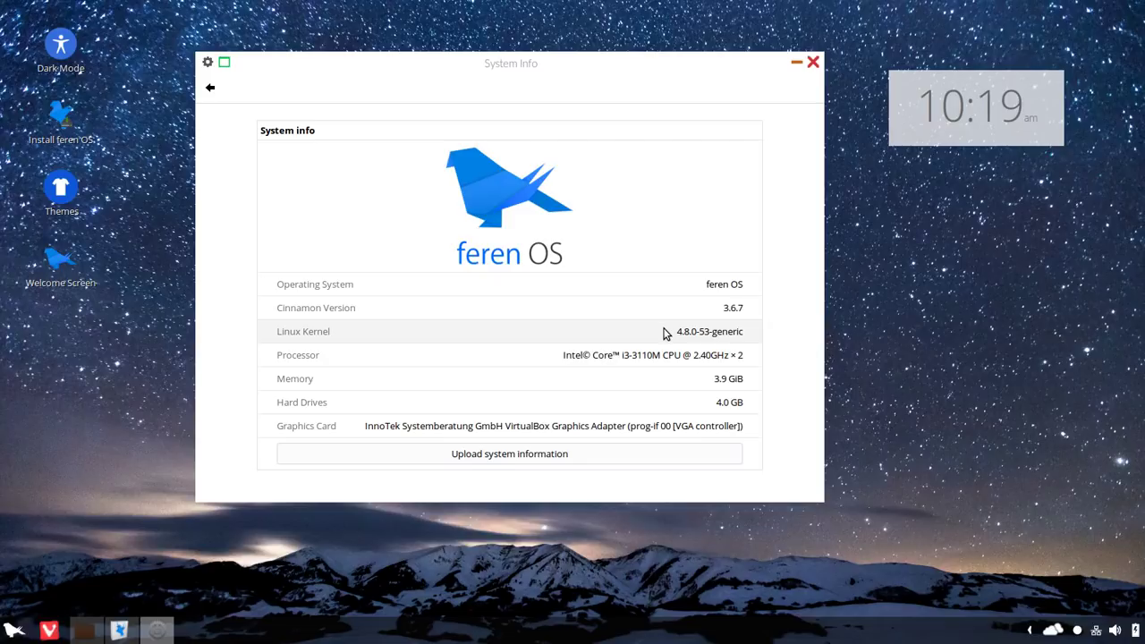
pyautogui.click(213, 88)
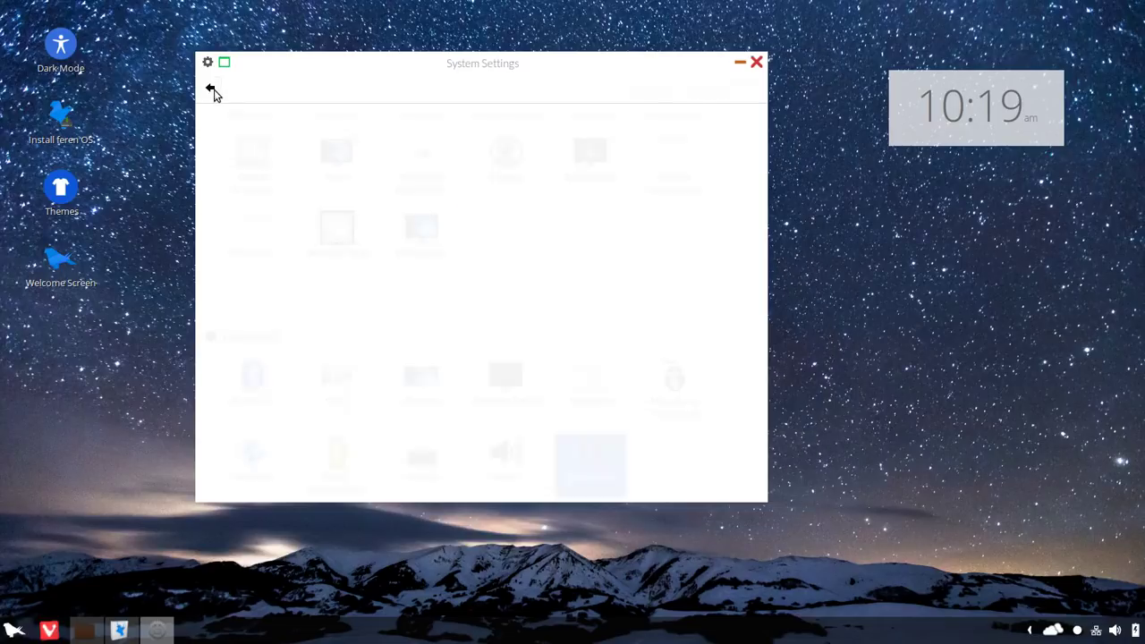
# Step: Open the Backgrounds settings and move the window aside to view the Platinum wallpaper collection
pyautogui.scroll(5, 287, 170)
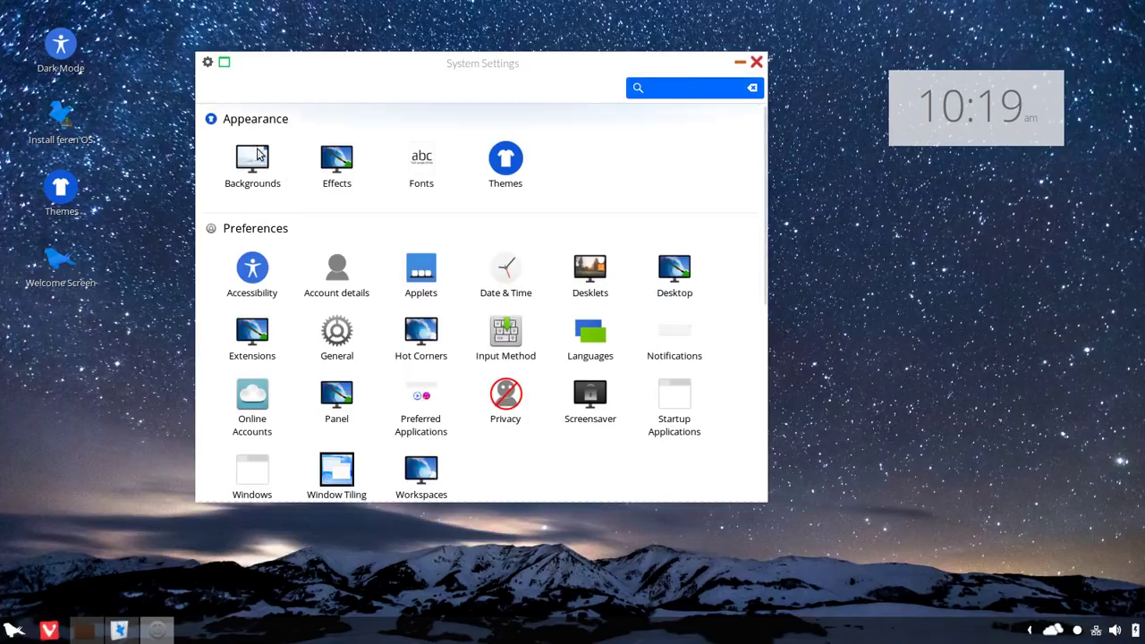
pyautogui.click(286, 170)
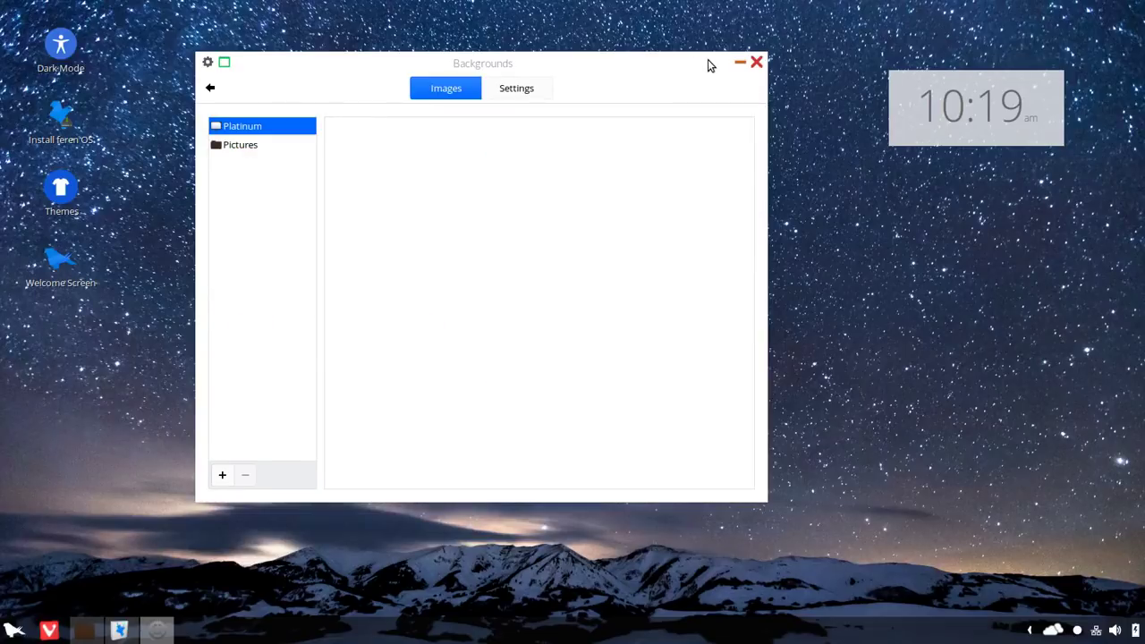
pyautogui.moveTo(699, 64); pyautogui.dragTo(504, 51)
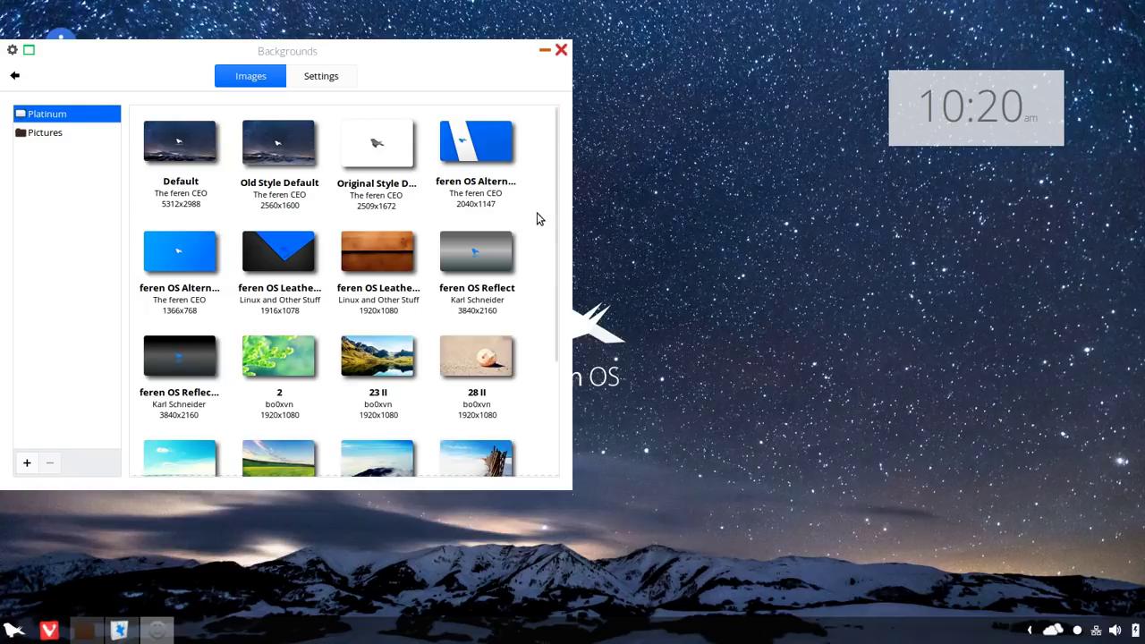
# Step: Browse the Platinum wallpaper collection and return to its beginning
pyautogui.scroll(-5, 536, 220)
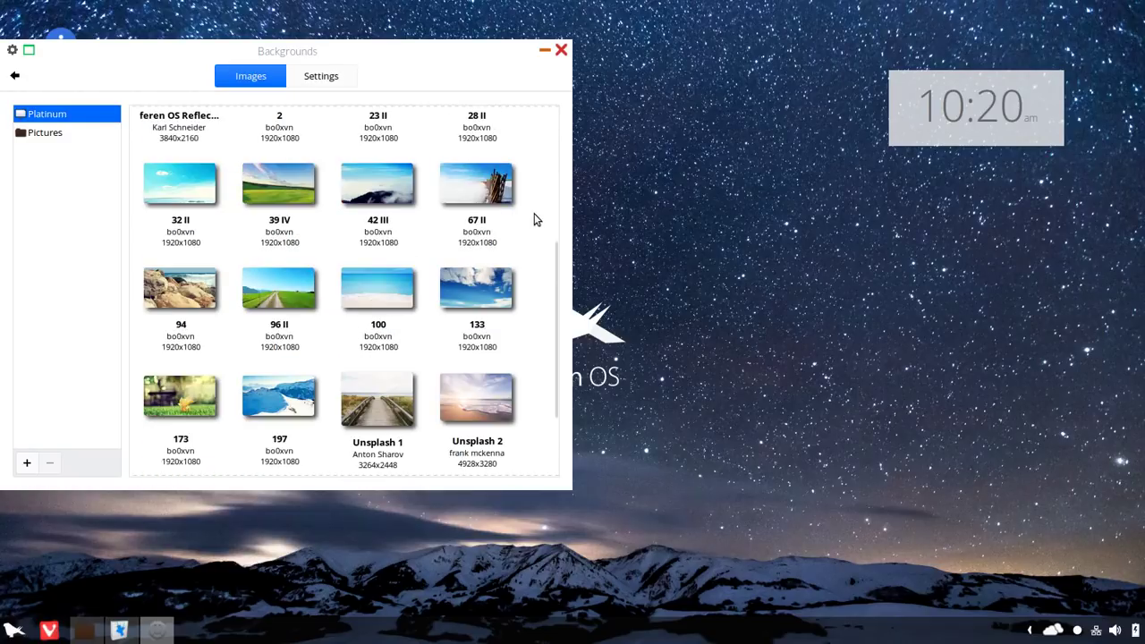
pyautogui.scroll(-3, 536, 220)
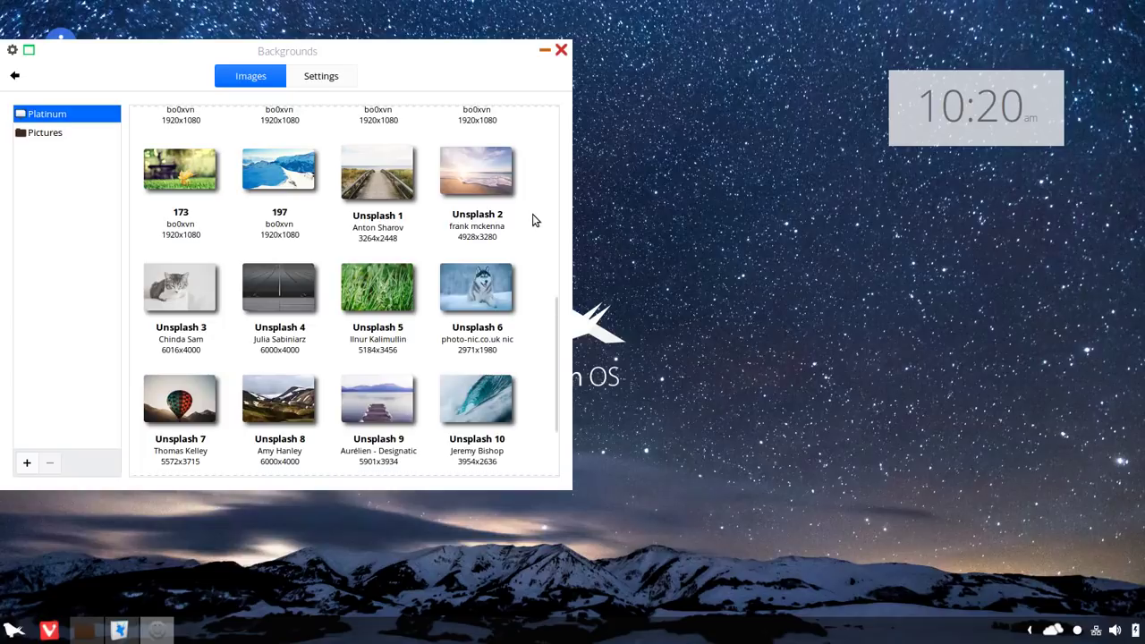
pyautogui.scroll(-2, 532, 223)
pyautogui.scroll(5, 531, 222)
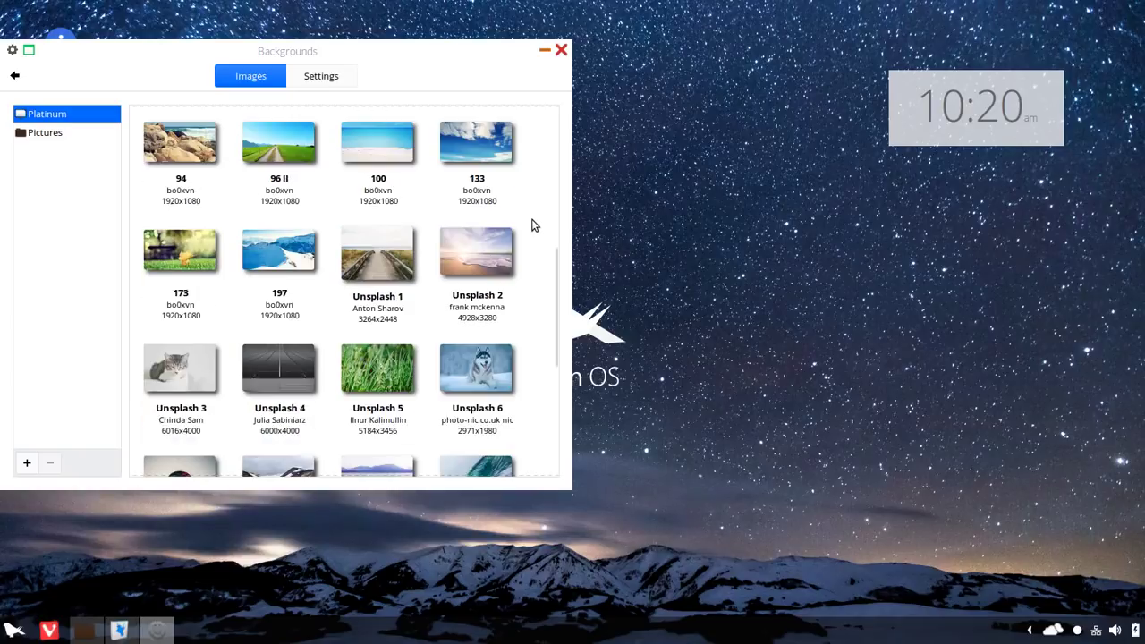
pyautogui.scroll(2, 532, 225)
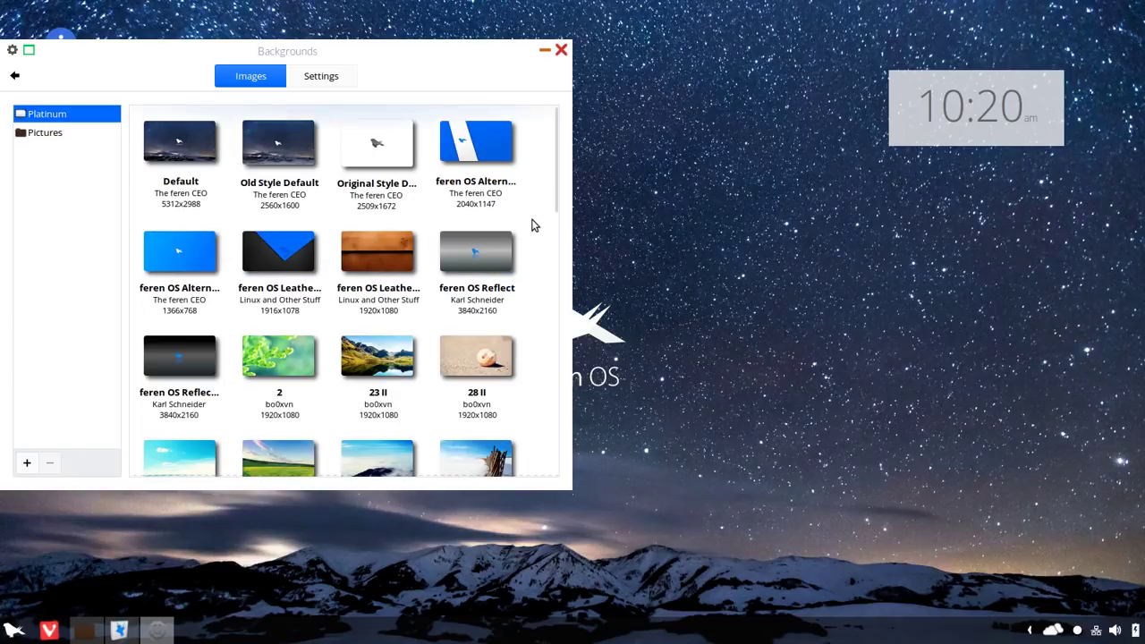
# Step: Try both blue feren OS alternative wallpapers, the brown leather wallpaper and the black-and-blue leather wallpaper as the desktop background
pyautogui.click(484, 161)
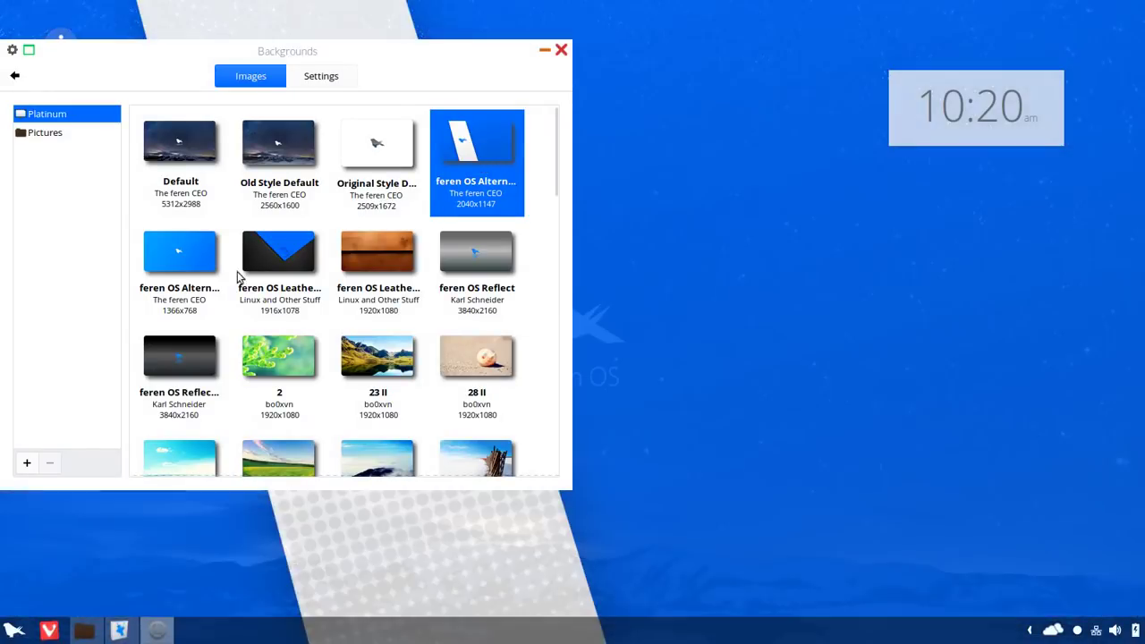
pyautogui.click(208, 267)
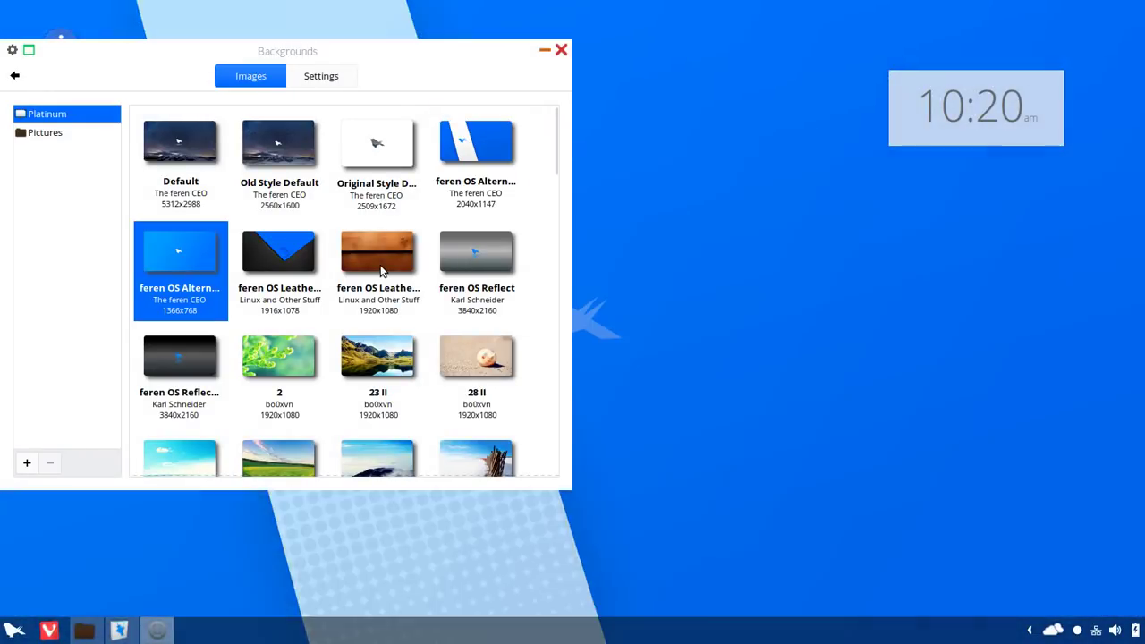
pyautogui.click(361, 266)
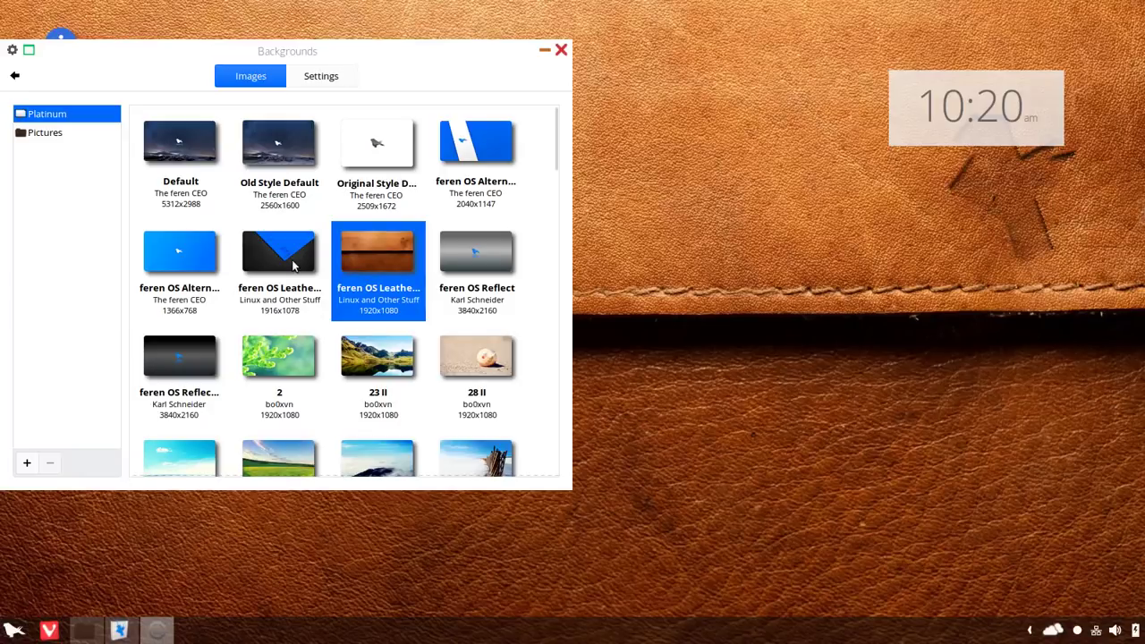
pyautogui.click(294, 265)
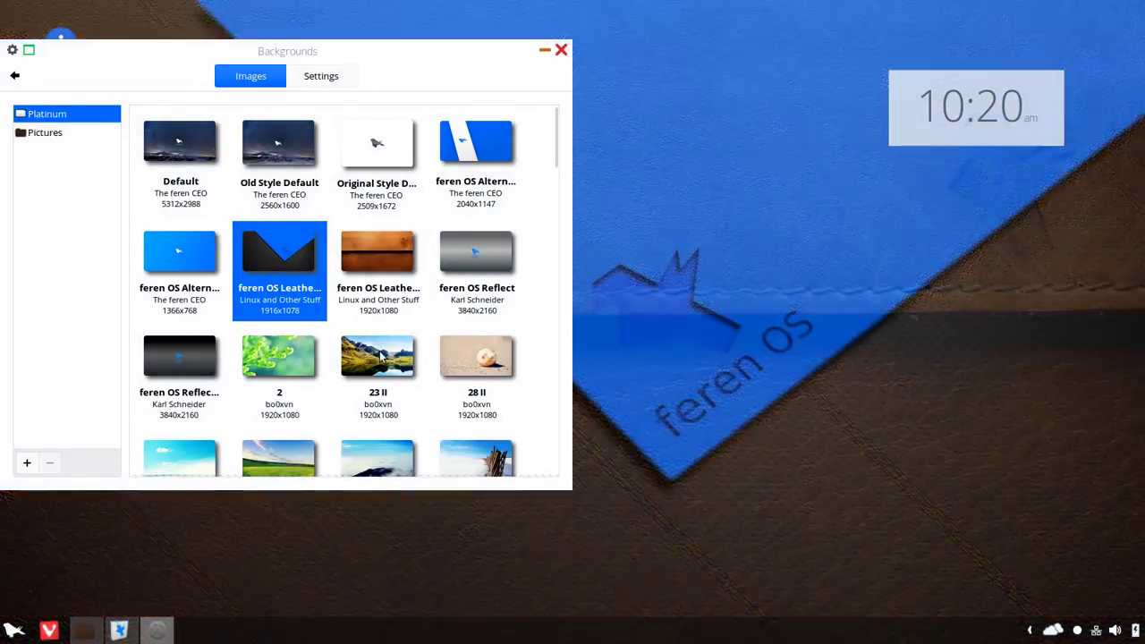
# Step: Try the 23 II, Unsplash 1 and 173 wallpapers as the desktop background
pyautogui.click(411, 349)
pyautogui.scroll(-1, 411, 349)
pyautogui.scroll(-6, 410, 343)
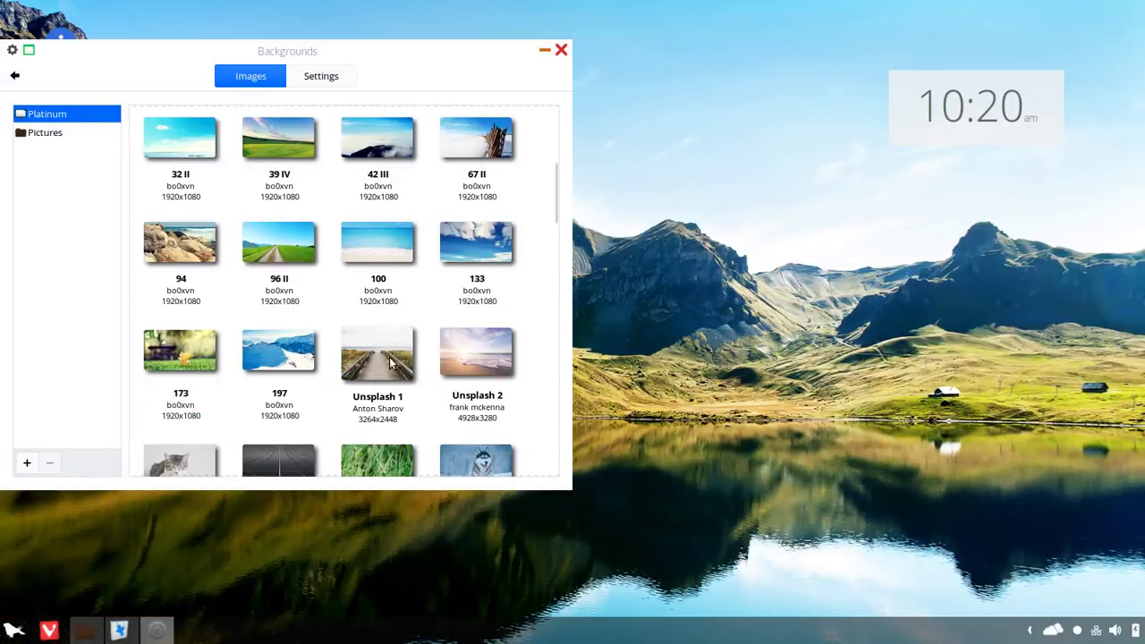
pyautogui.click(393, 363)
pyautogui.click(194, 355)
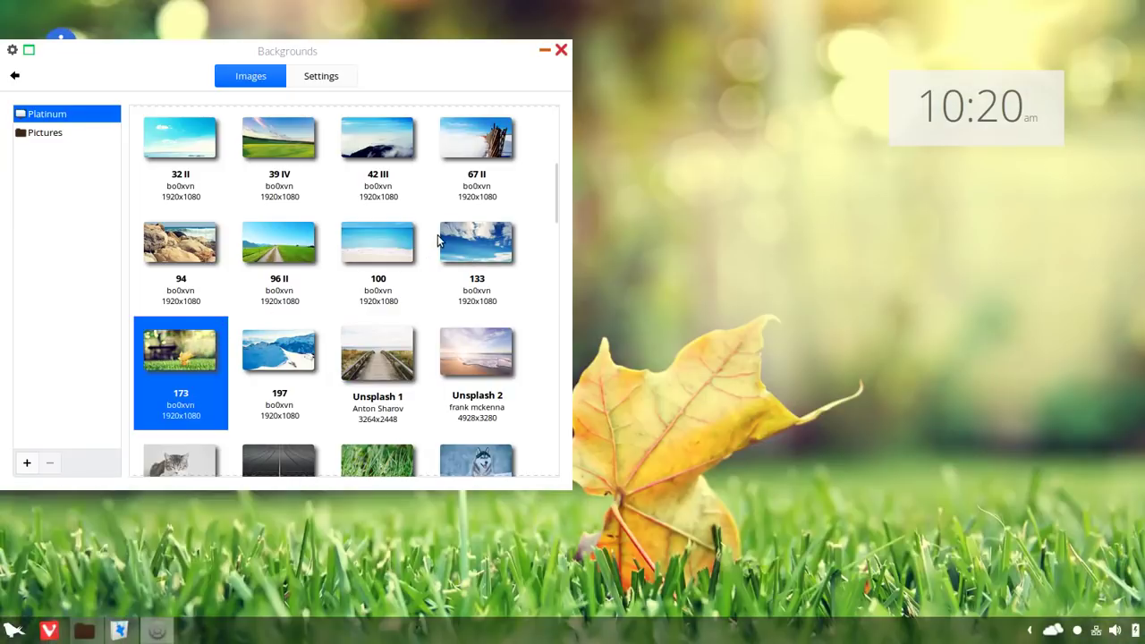
# Step: Try the Unsplash 6 husky and Unsplash 3 cat wallpapers, and shift the Backgrounds window slightly down
pyautogui.scroll(-4, 448, 273)
pyautogui.click(459, 285)
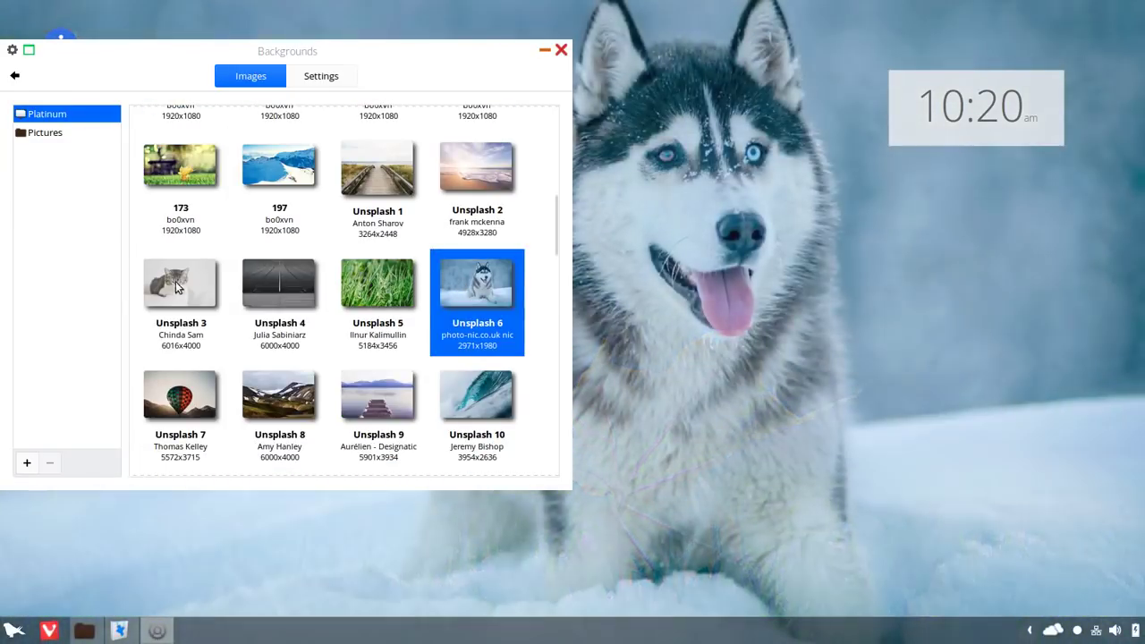
pyautogui.click(178, 287)
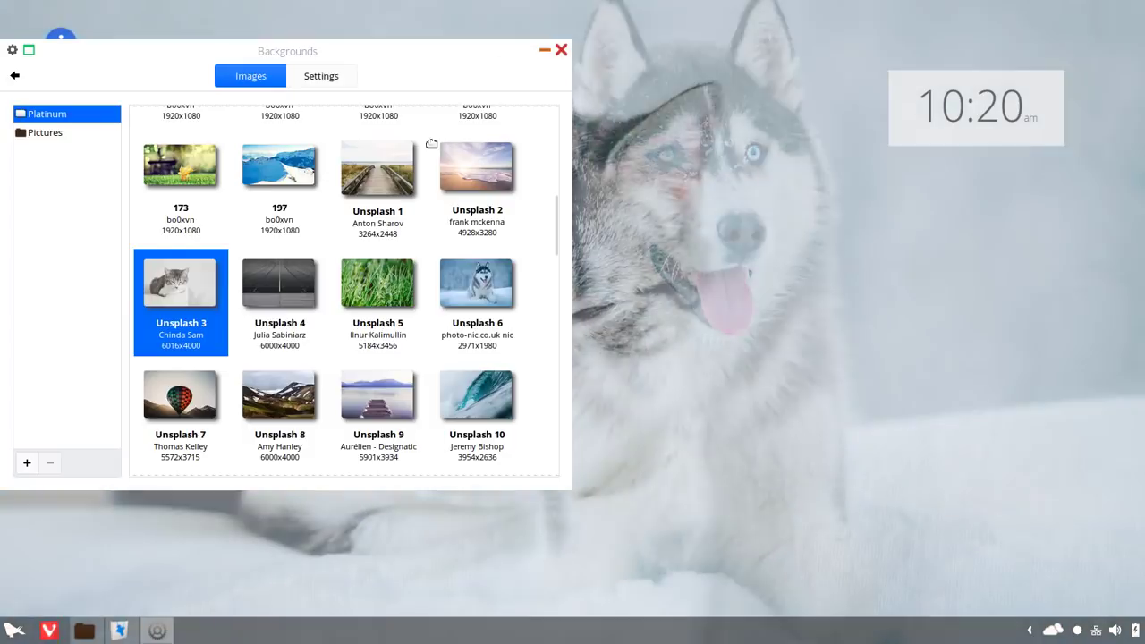
pyautogui.moveTo(502, 51); pyautogui.dragTo(497, 77)
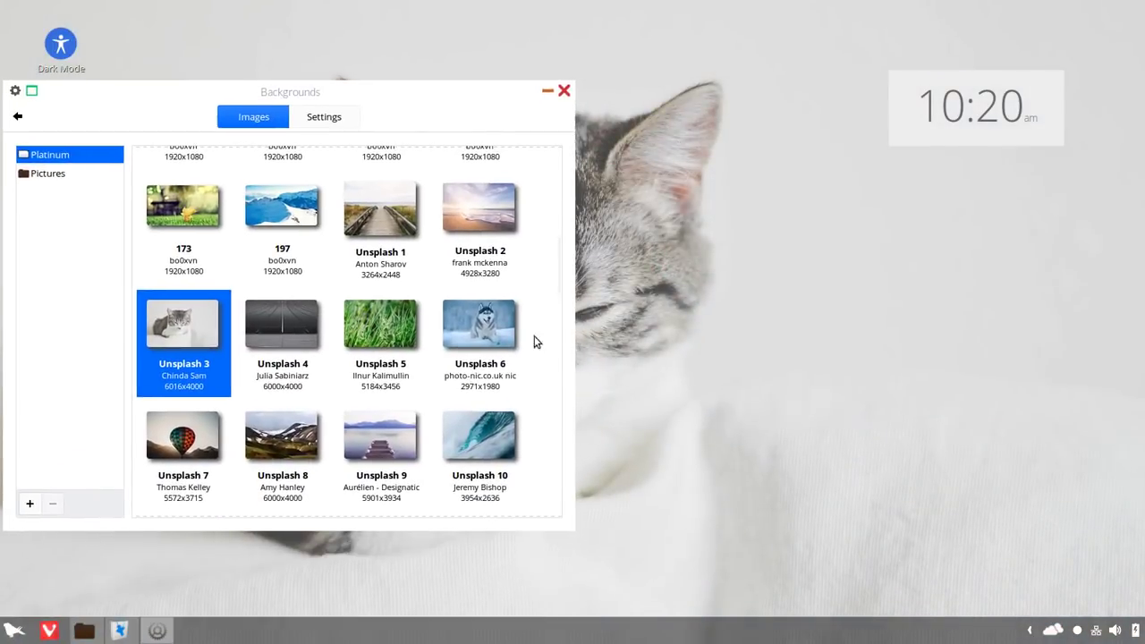
# Step: Try the Unsplash 25 sunglasses wallpaper and look through the rest of the collection
pyautogui.scroll(-4, 356, 406)
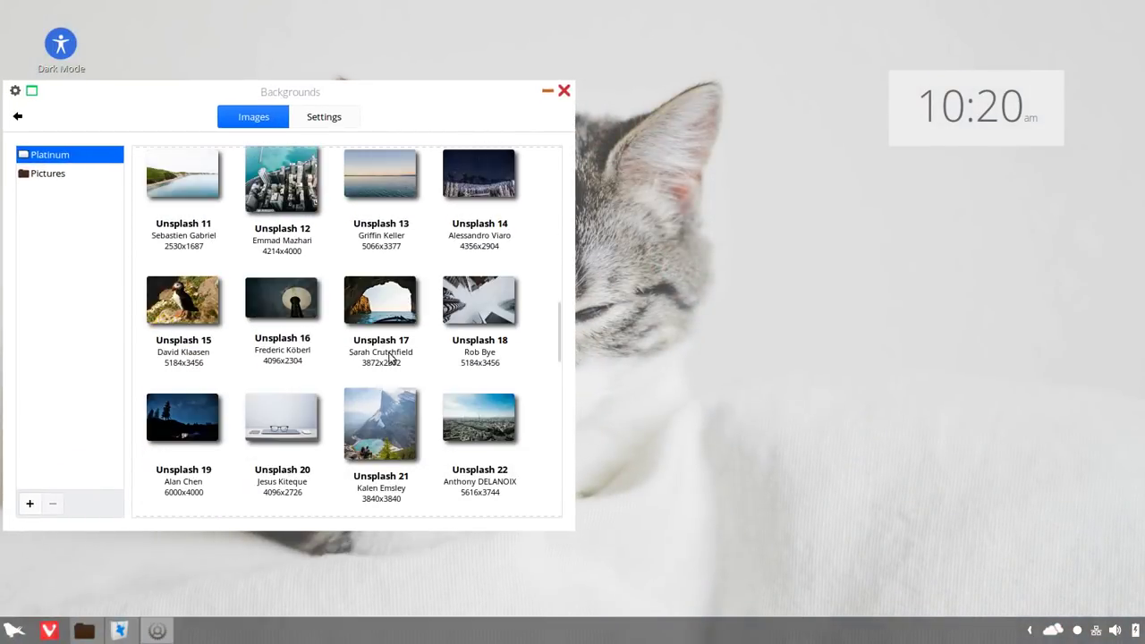
pyautogui.scroll(-3, 462, 368)
pyautogui.click(380, 419)
pyautogui.scroll(-6, 471, 404)
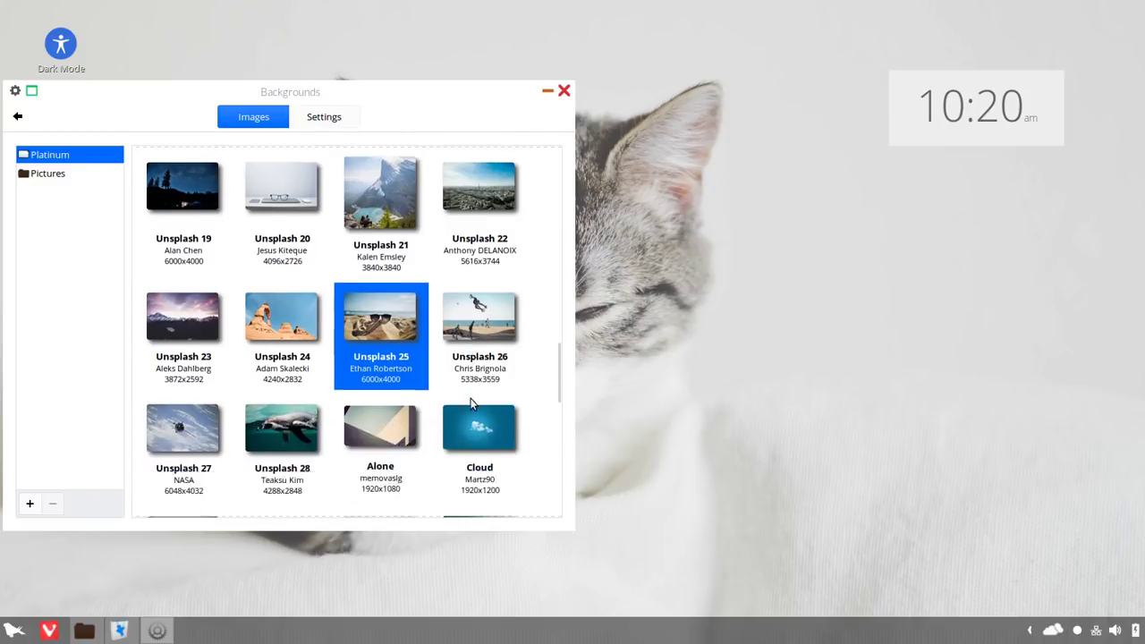
pyautogui.scroll(-5, 472, 405)
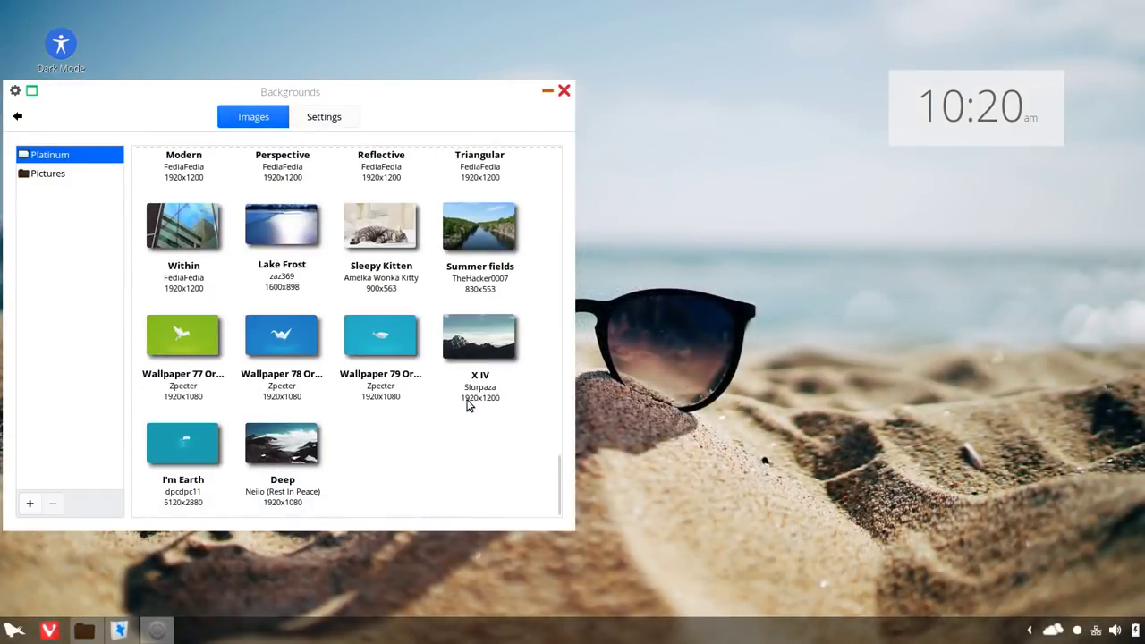
# Step: Set the desktop background back to the Default wallpaper
pyautogui.scroll(4, 465, 404)
pyautogui.scroll(10, 466, 405)
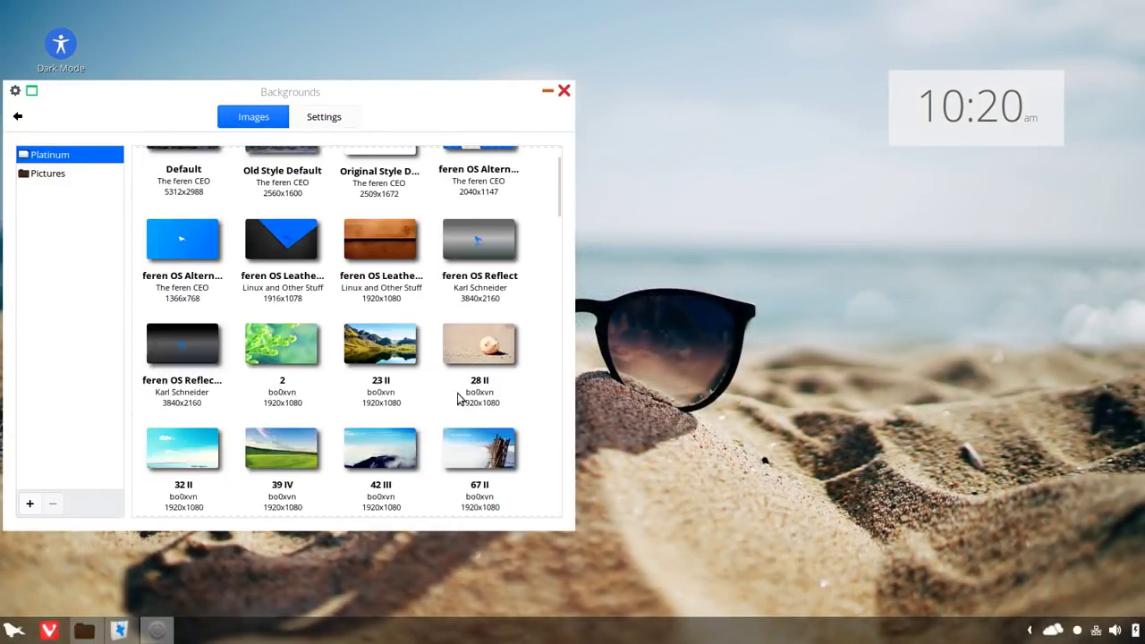
pyautogui.click(205, 176)
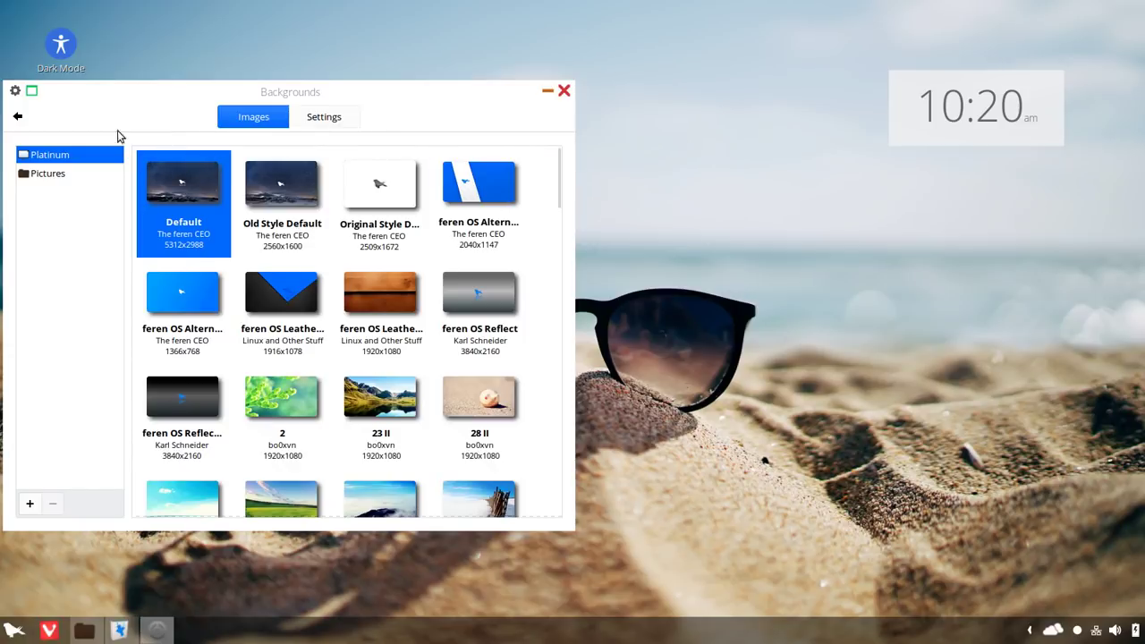
# Step: Leave Backgrounds, move the settings window to the middle of the desktop, and check the Effects settings before returning to the overview
pyautogui.click(18, 117)
pyautogui.moveTo(266, 82); pyautogui.dragTo(532, 39)
pyautogui.click(426, 170)
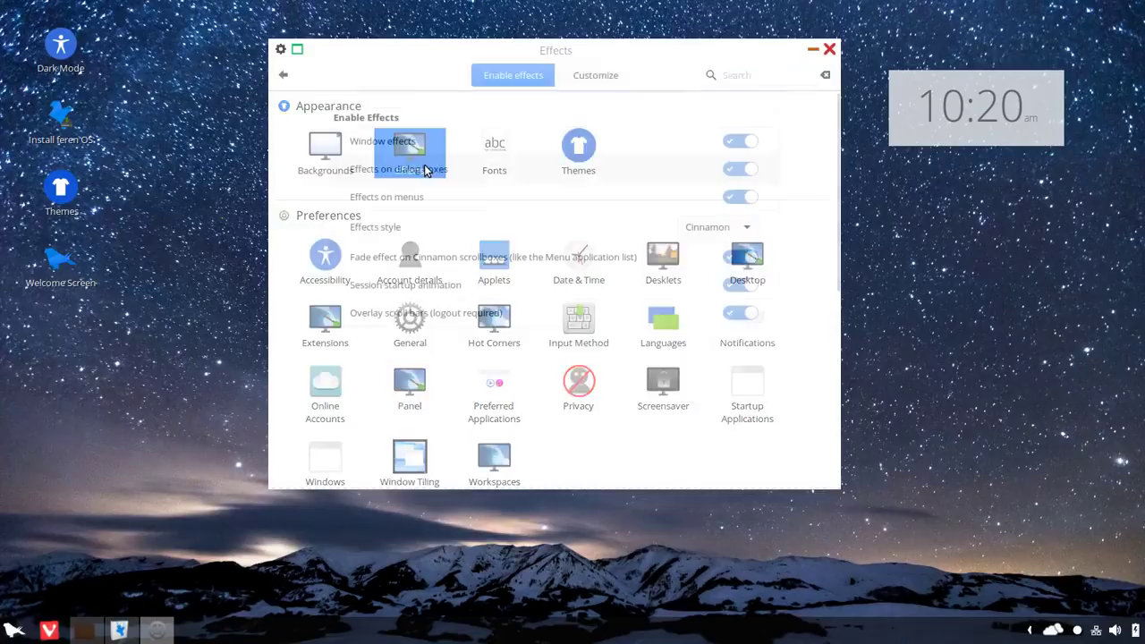
pyautogui.click(285, 77)
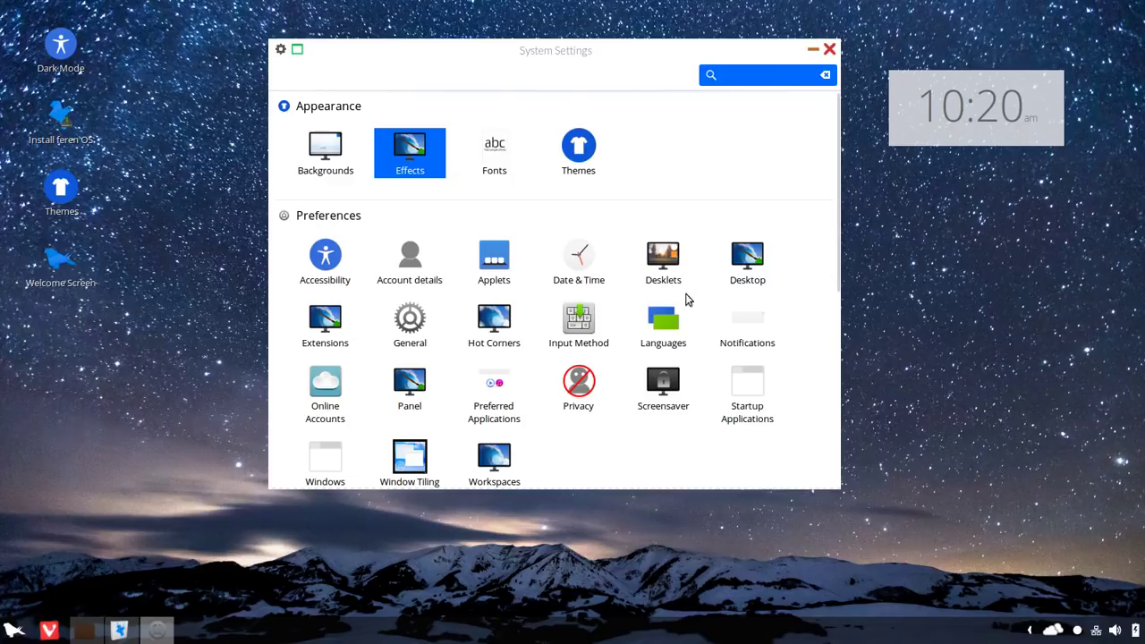
# Step: Look through the Preferences, Hardware and Administration settings and open the Themes settings under Appearance
pyautogui.scroll(-4, 673, 330)
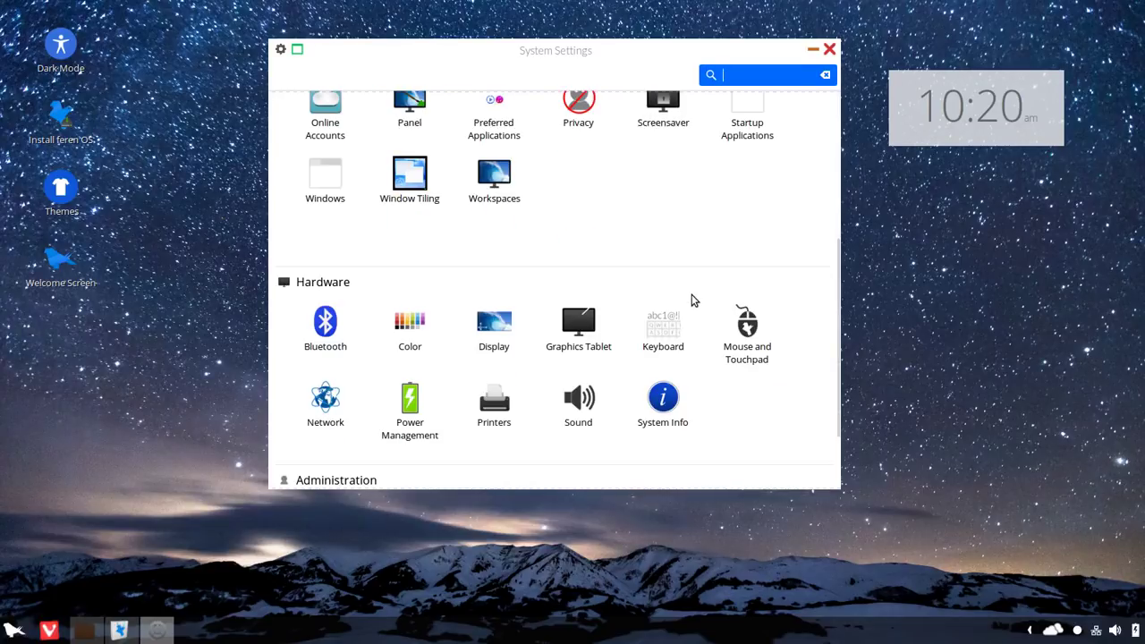
pyautogui.scroll(-2, 680, 318)
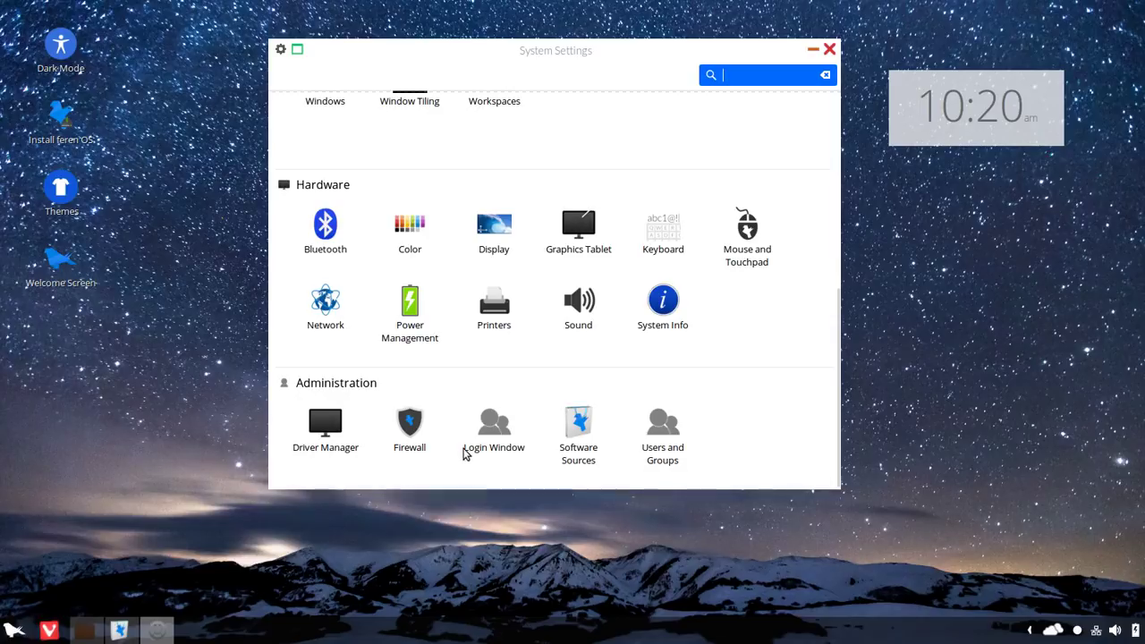
pyautogui.scroll(5, 751, 331)
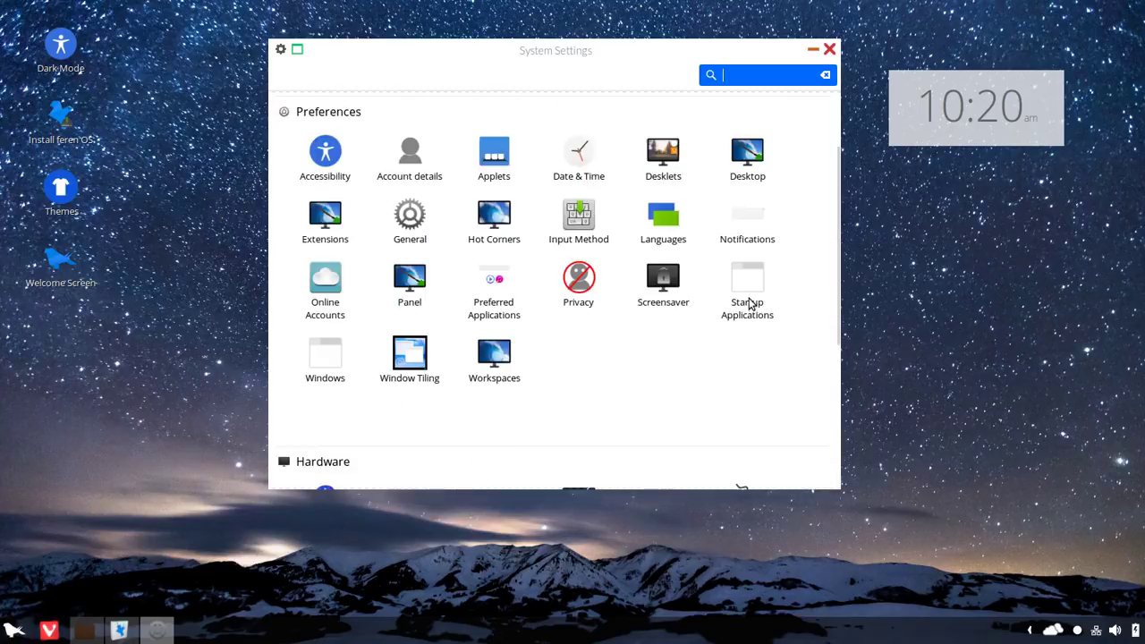
pyautogui.click(562, 153)
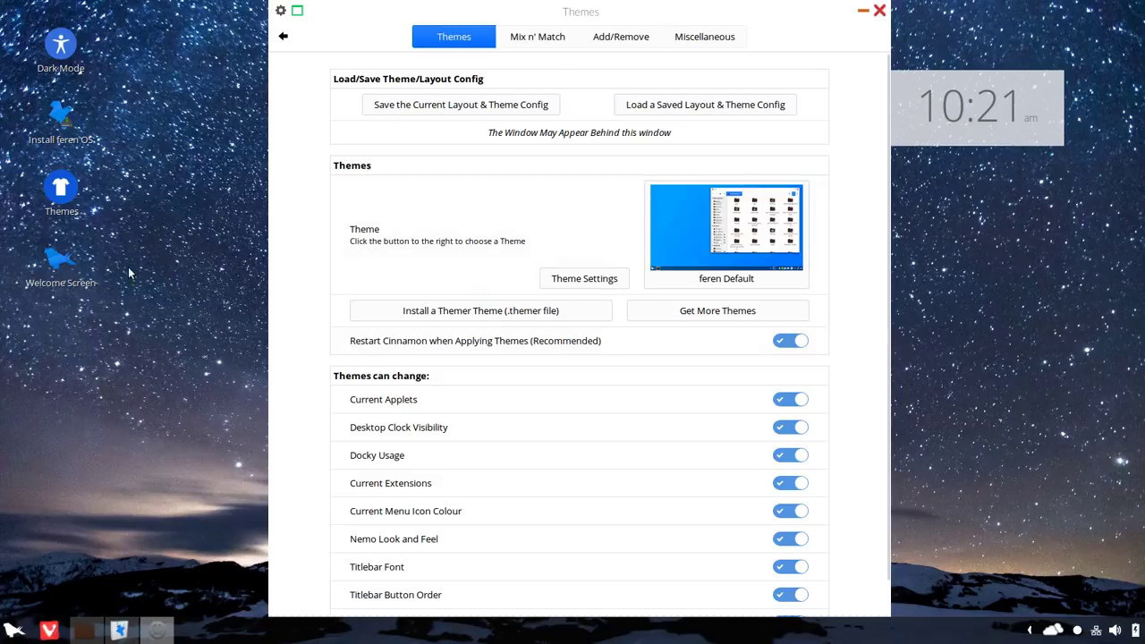
# Step: Open a second Themes window from its desktop shortcut and turn on Dark Mode
pyautogui.click(67, 200)
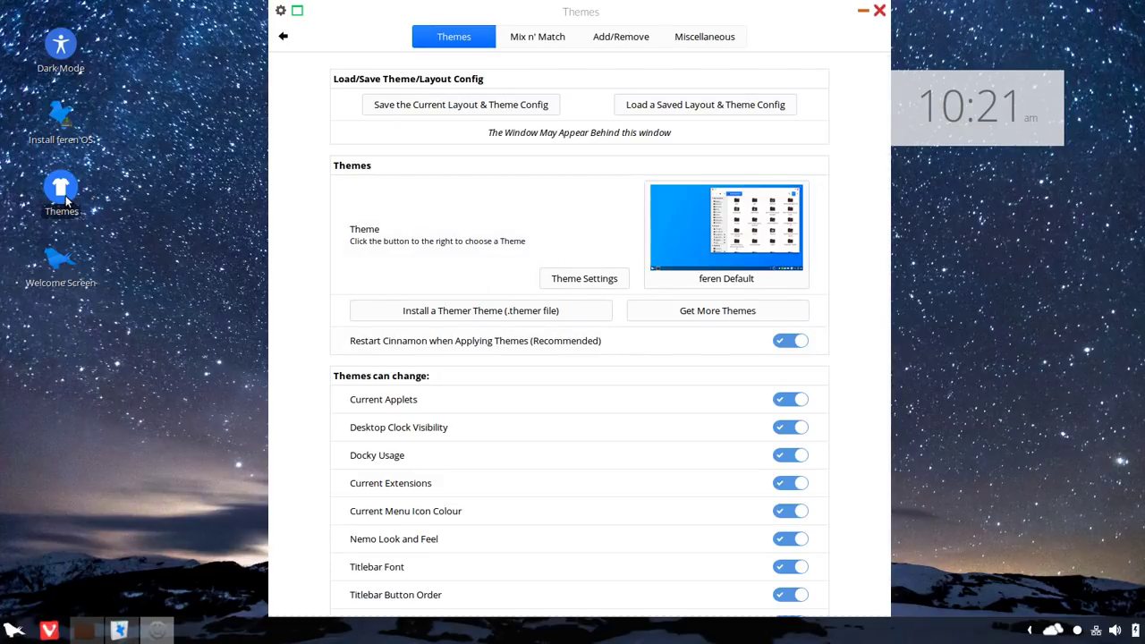
pyautogui.click(69, 199)
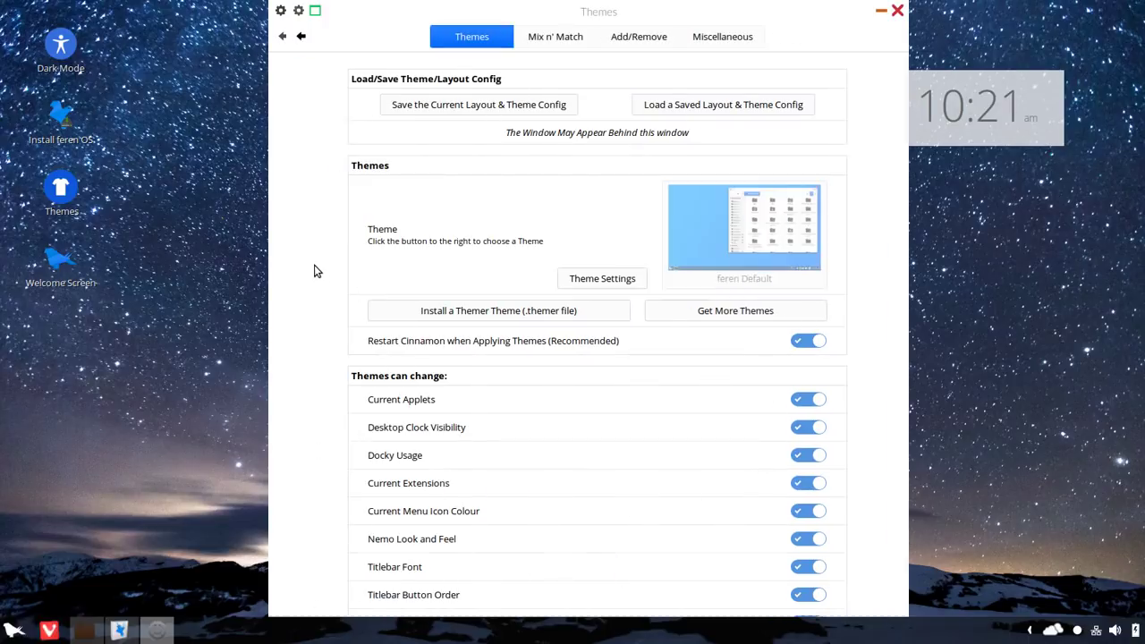
pyautogui.doubleClick(63, 51)
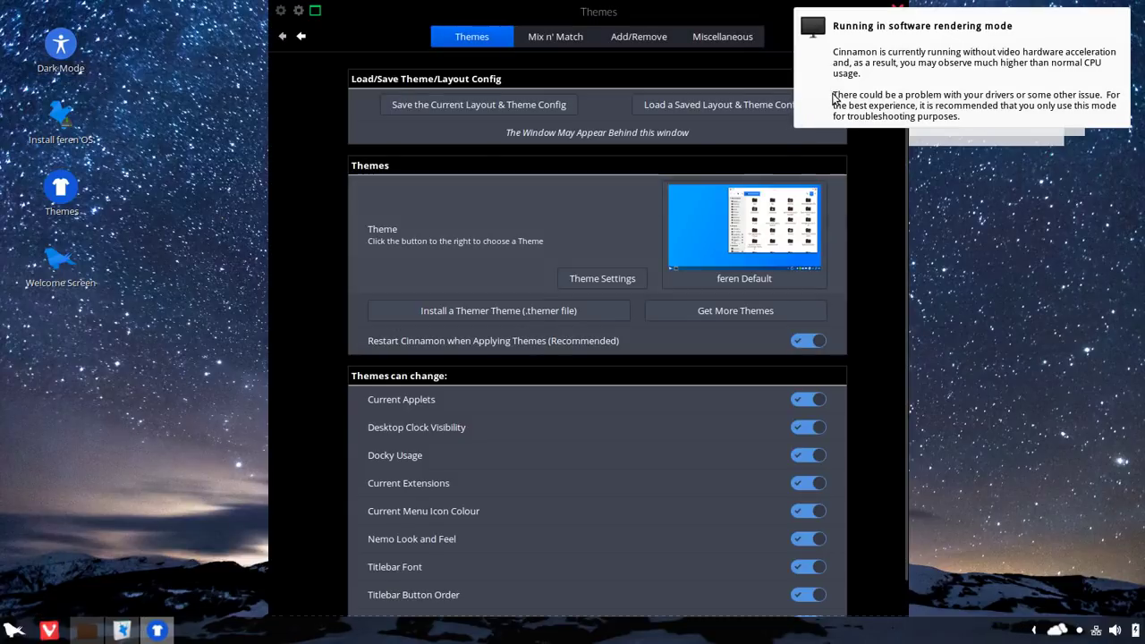
# Step: Search all applications for "fere", open Theme Colouriser to view its supported themes, move its dialog aside and cancel it
pyautogui.click(14, 631)
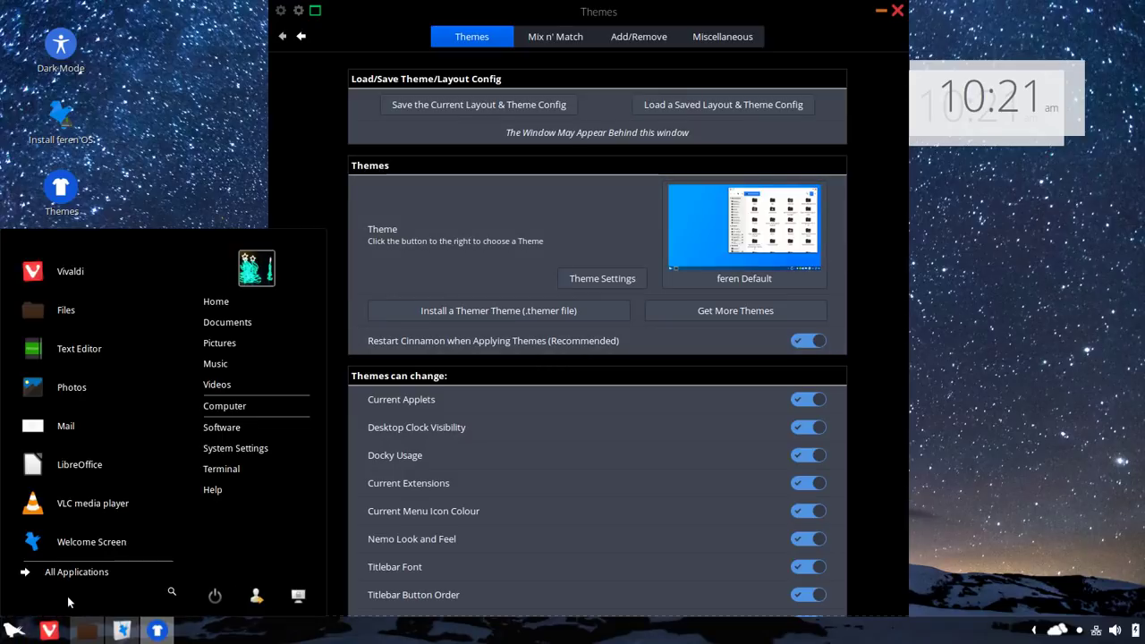
pyautogui.click(71, 570)
pyautogui.write('fer')
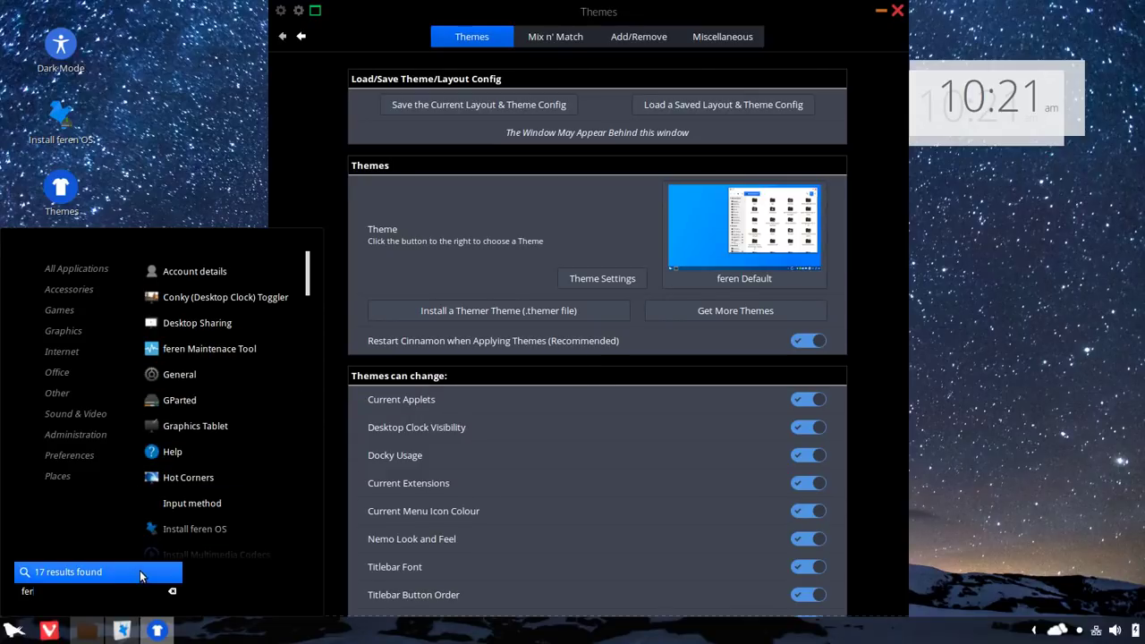
pyautogui.write('e')
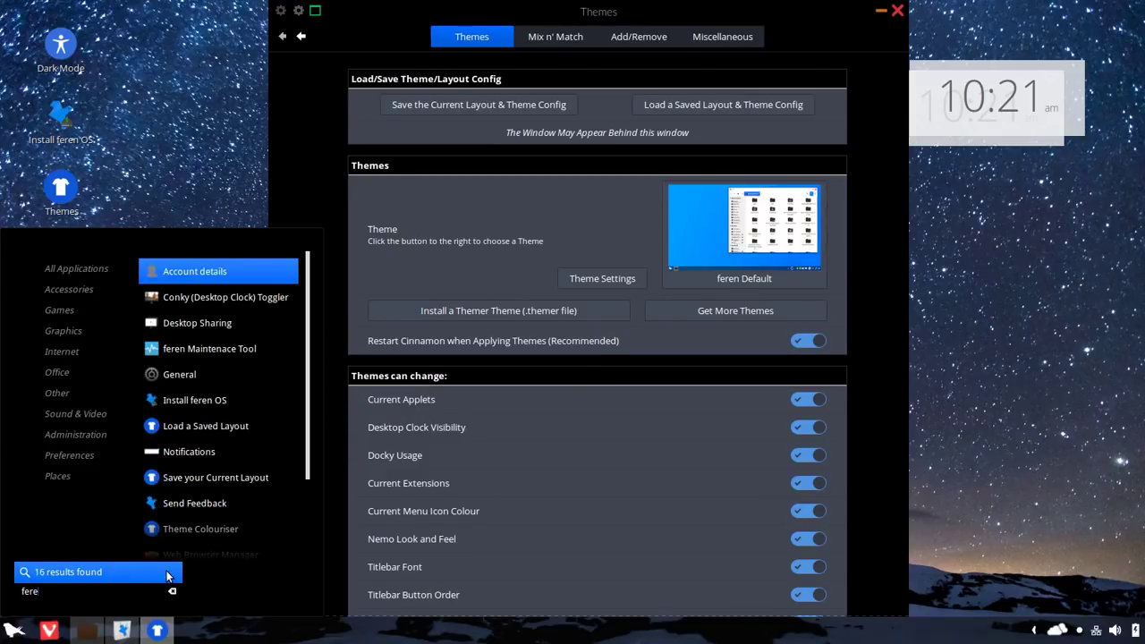
pyautogui.click(214, 528)
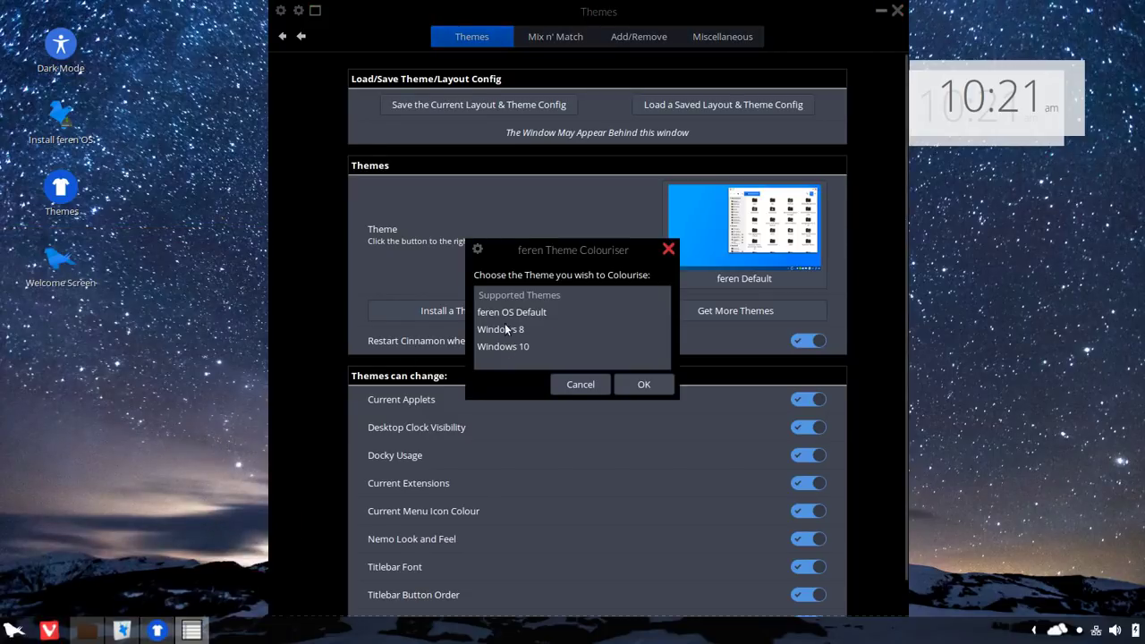
pyautogui.moveTo(585, 248); pyautogui.dragTo(344, 223)
pyautogui.click(334, 362)
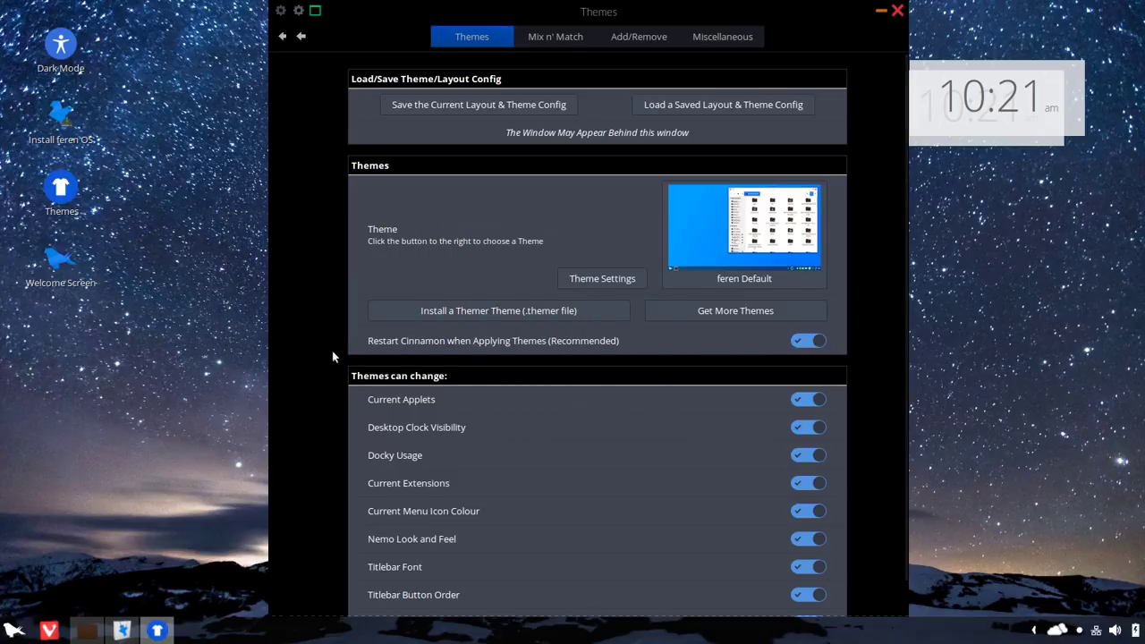
# Step: Apply the Ubuntu Layout theme and dismiss the software rendering notification
pyautogui.click(726, 239)
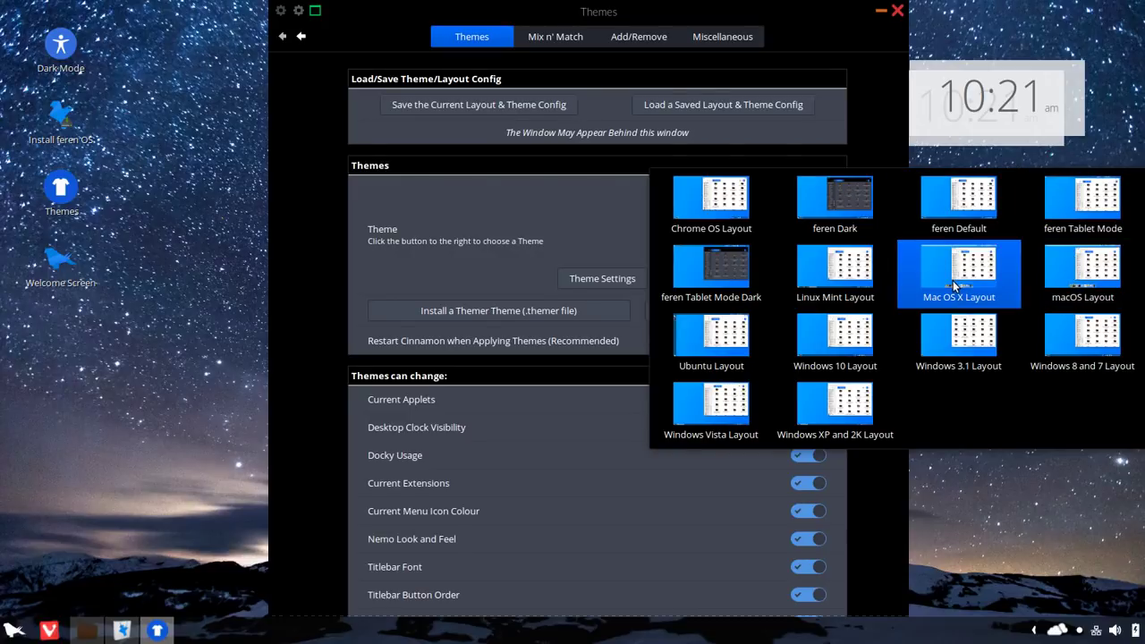
pyautogui.click(718, 344)
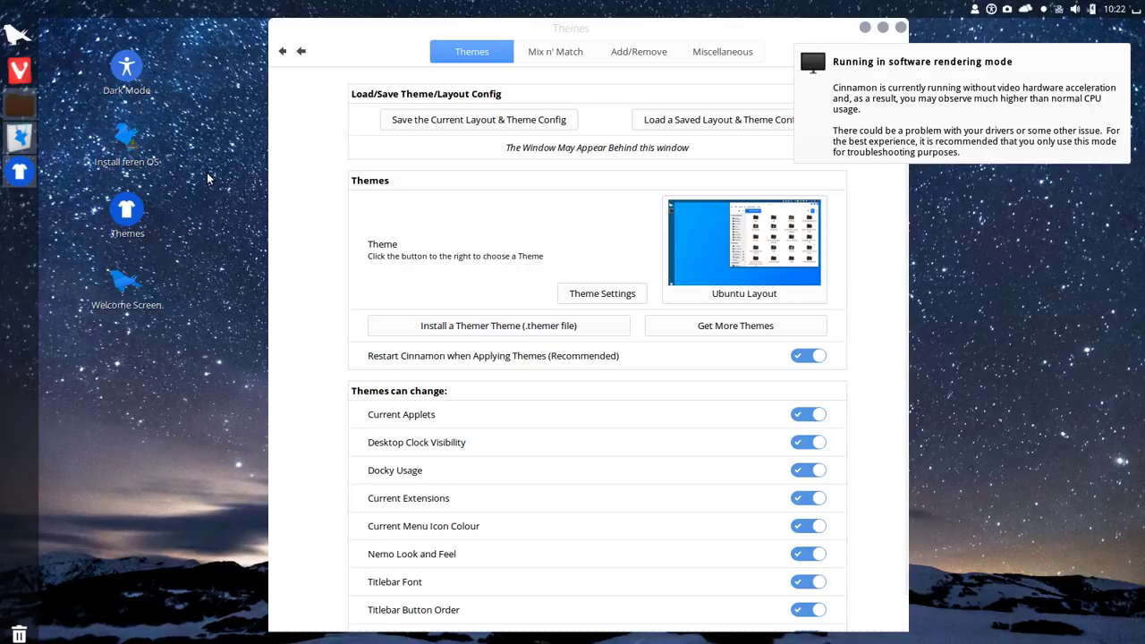
pyautogui.click(894, 102)
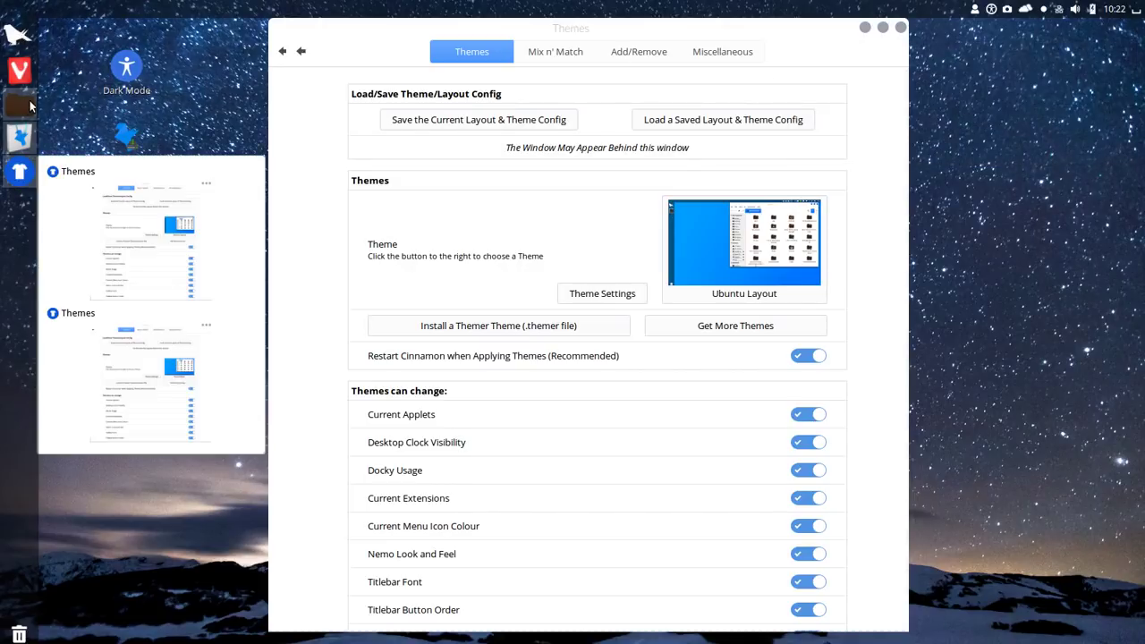
# Step: View the home folder in the file manager and apply the Mac OS X Layout theme, dismissing the software rendering notification
pyautogui.click(23, 106)
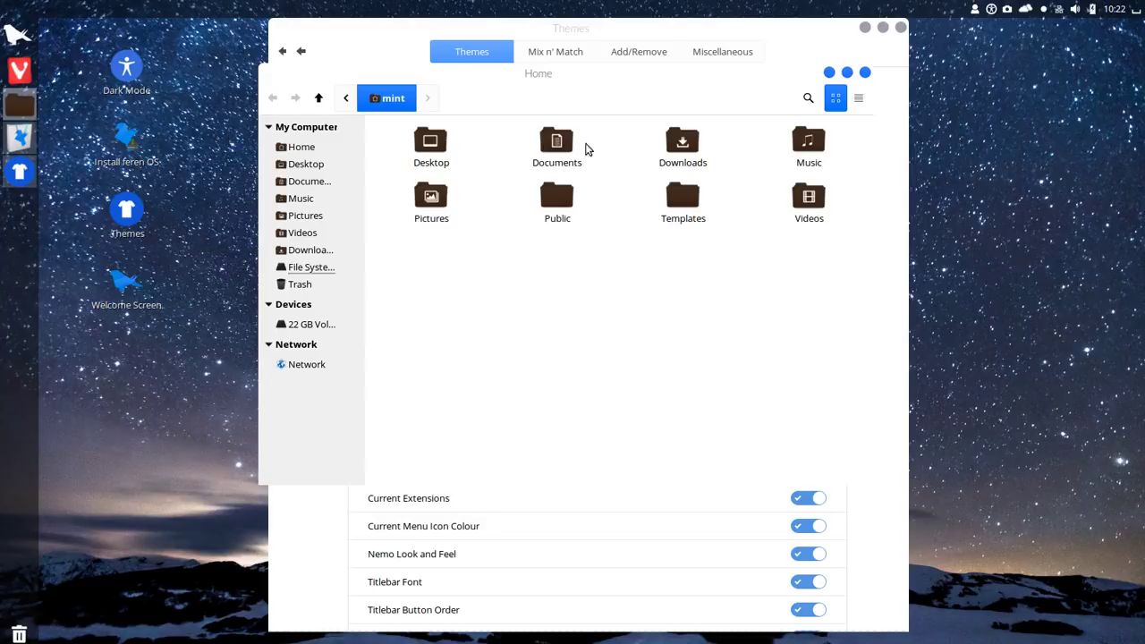
pyautogui.click(706, 33)
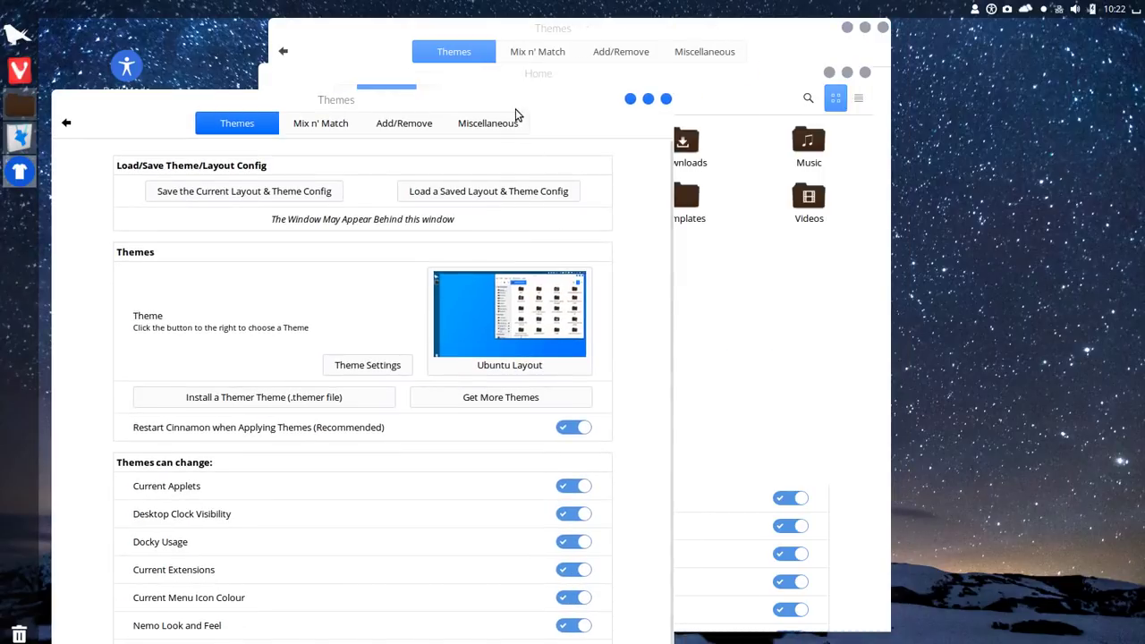
pyautogui.click(551, 286)
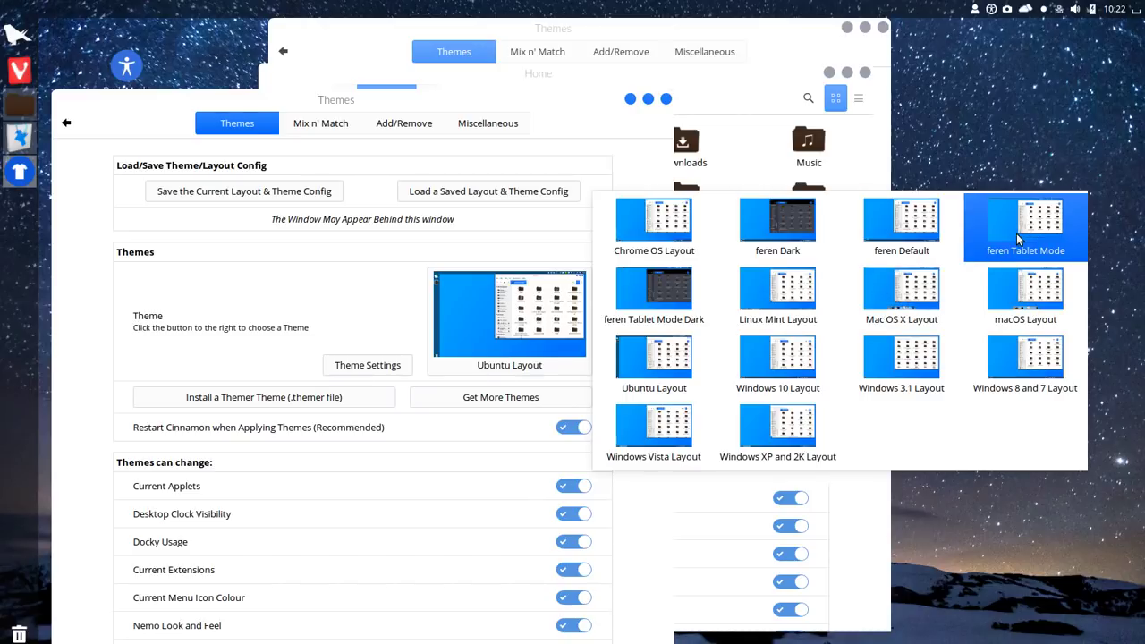
pyautogui.click(900, 305)
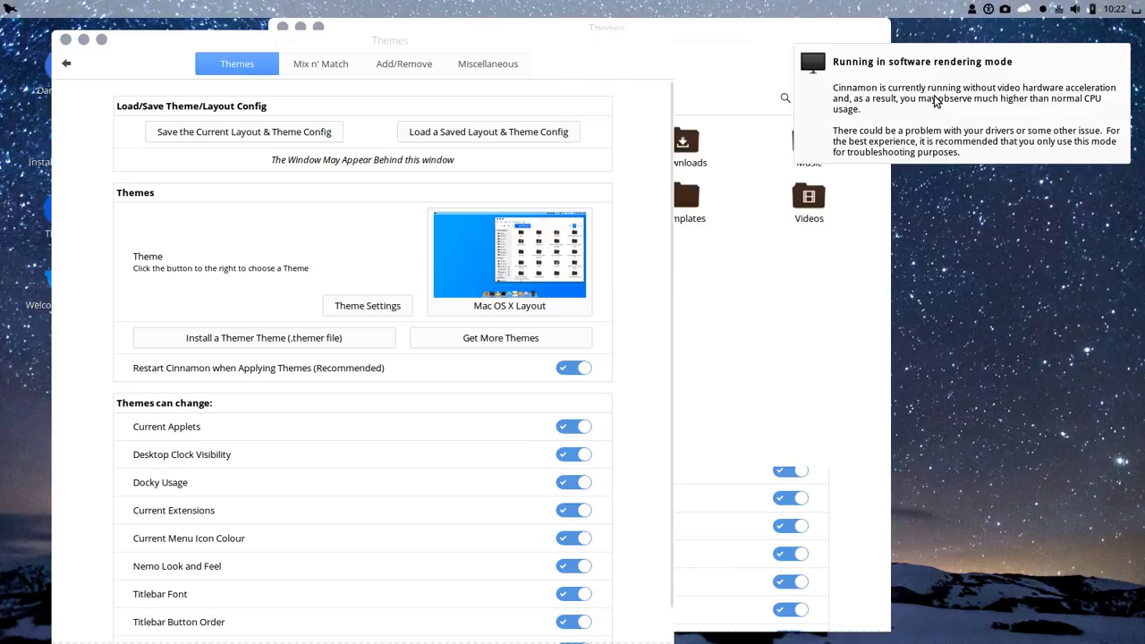
pyautogui.click(934, 95)
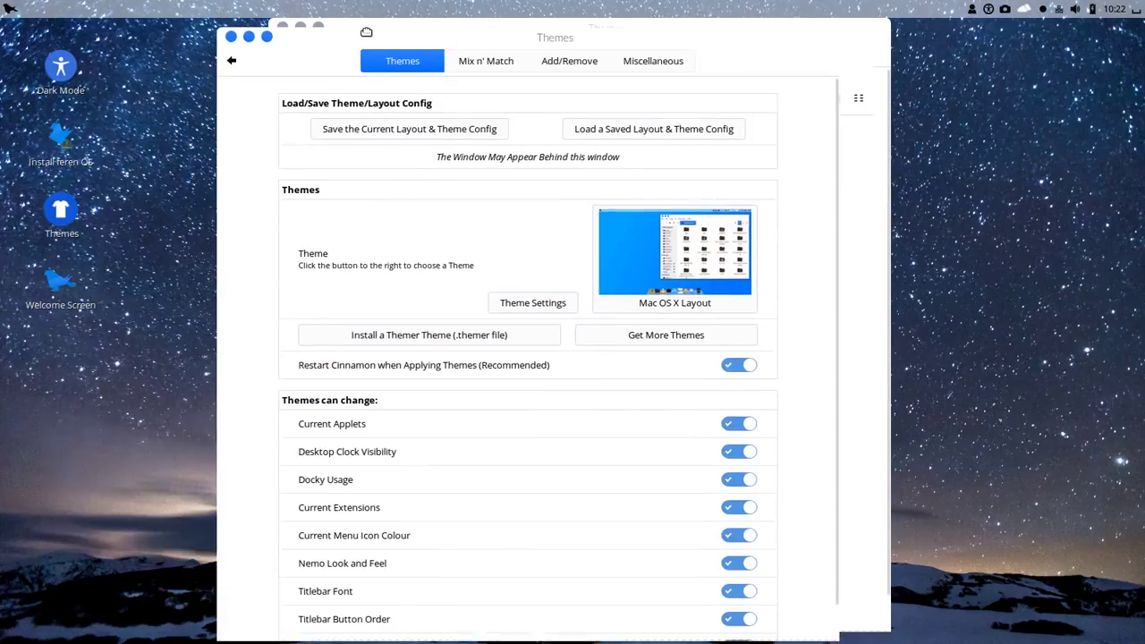
# Step: View the main application menu in the Mac OS X Layout and clear the open windows off the desktop
pyautogui.click(8, 9)
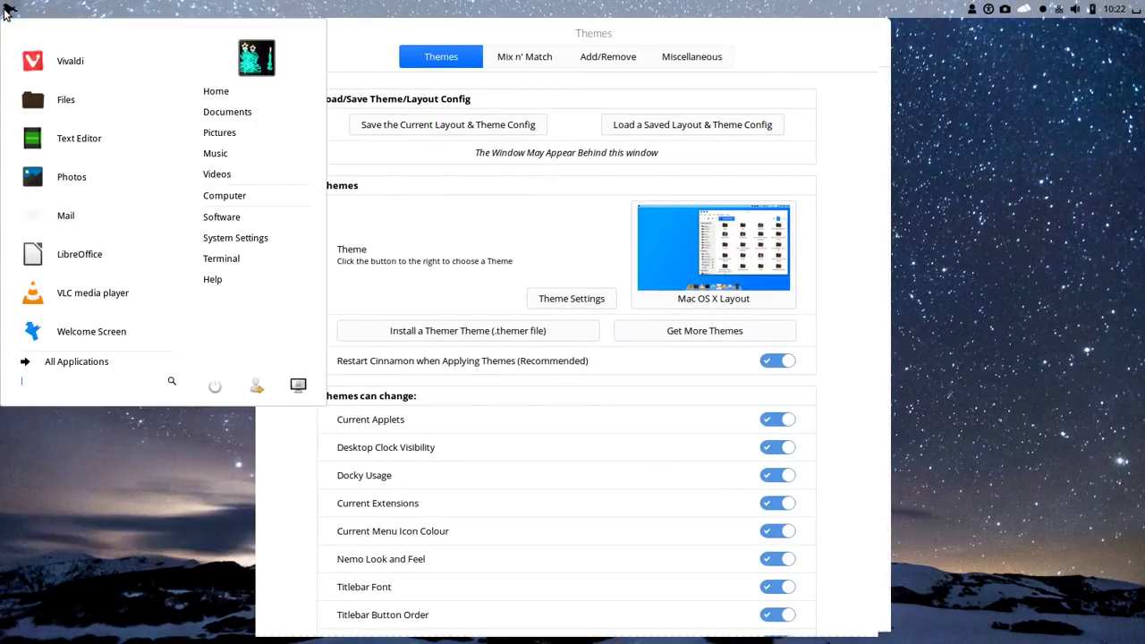
pyautogui.click(376, 63)
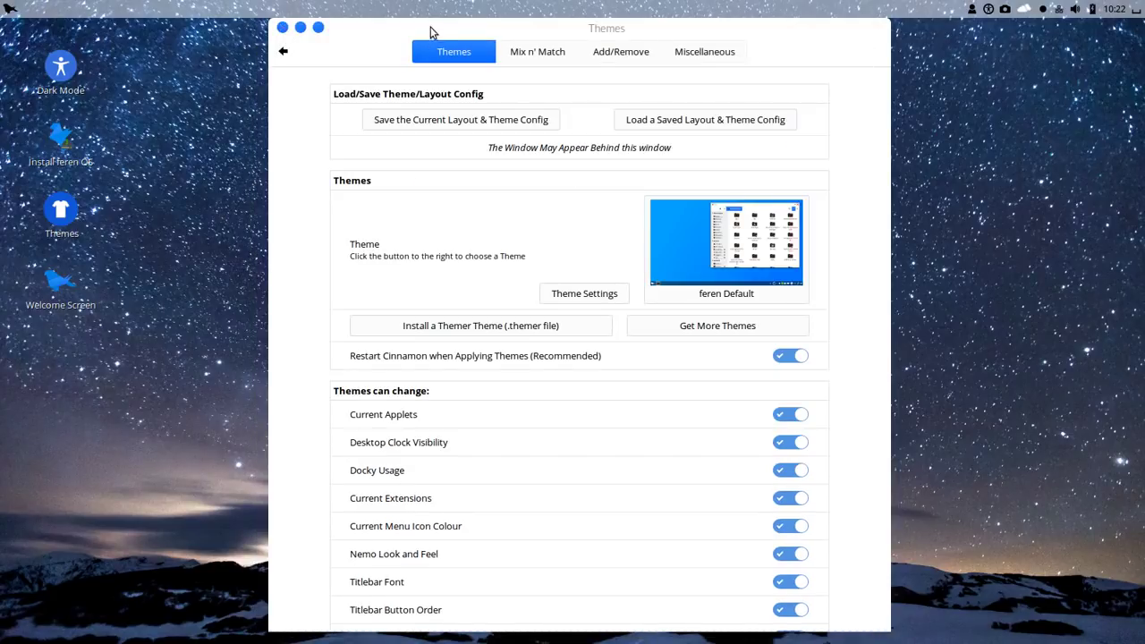
pyautogui.click(301, 28)
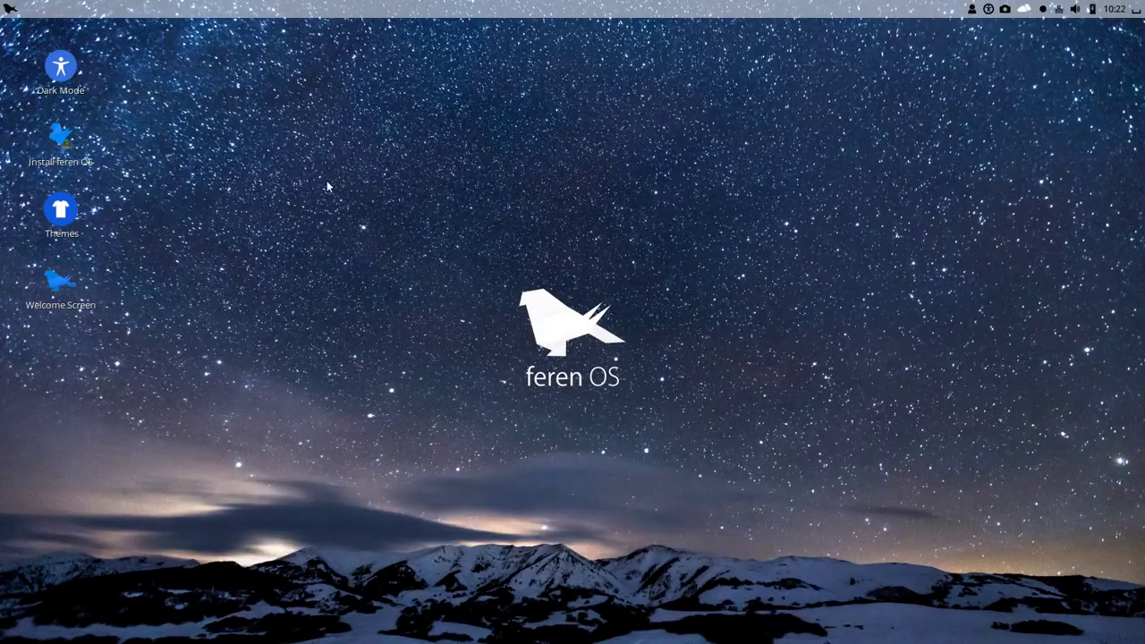
# Step: Open System Settings, look over its categories and open the Themes settings under Appearance
pyautogui.click(10, 9)
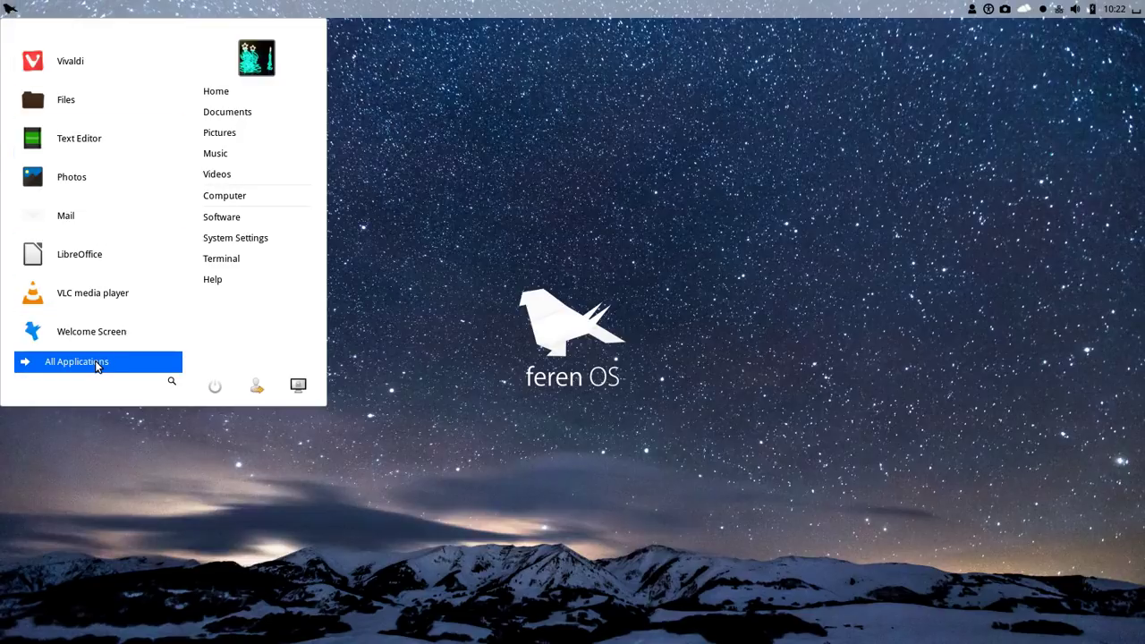
pyautogui.click(224, 239)
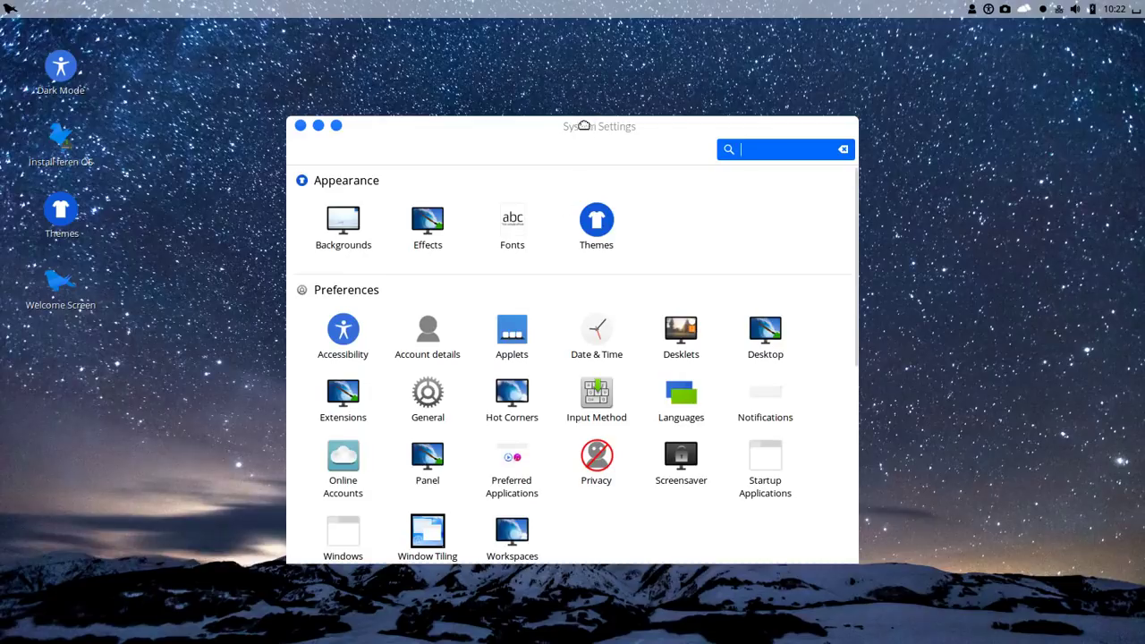
pyautogui.moveTo(583, 125); pyautogui.dragTo(625, 85)
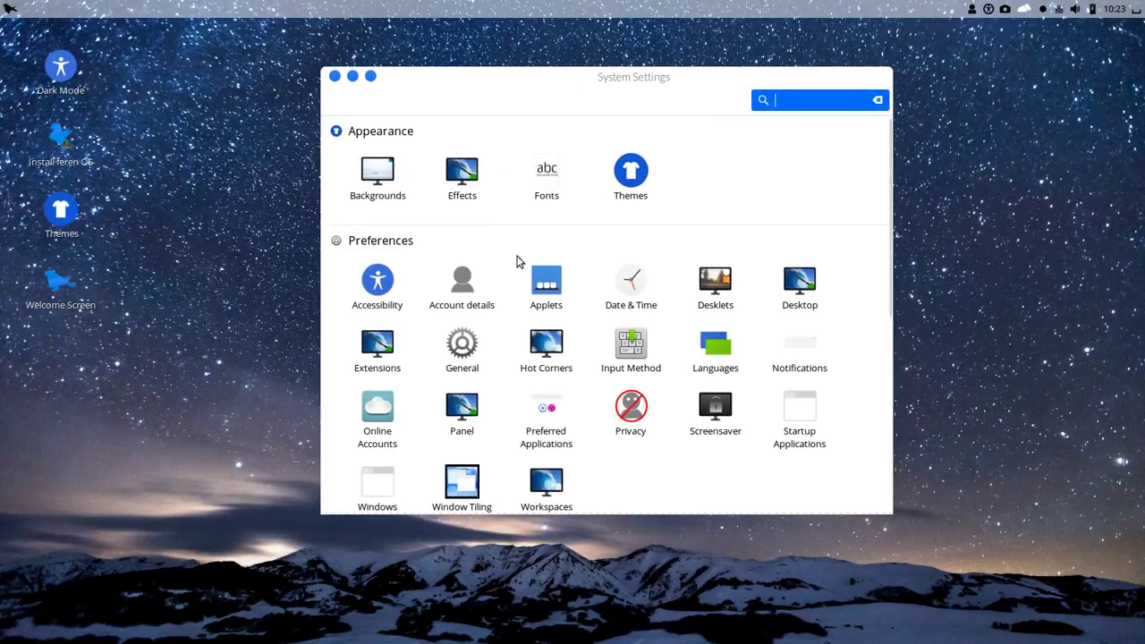
pyautogui.scroll(-3, 841, 259)
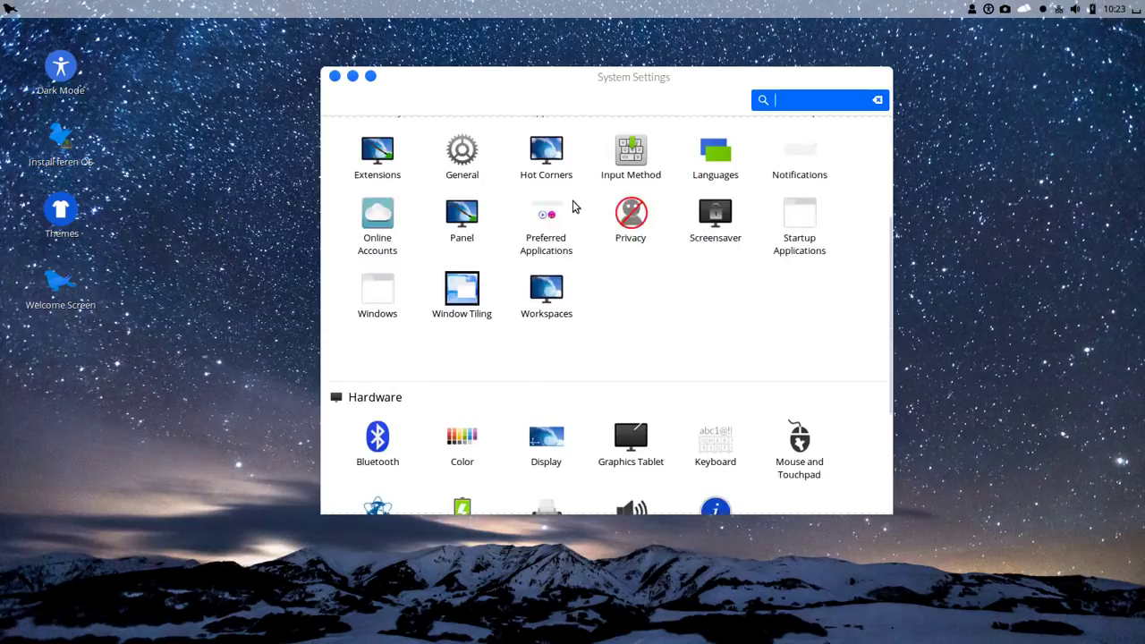
pyautogui.scroll(3, 573, 202)
pyautogui.click(627, 184)
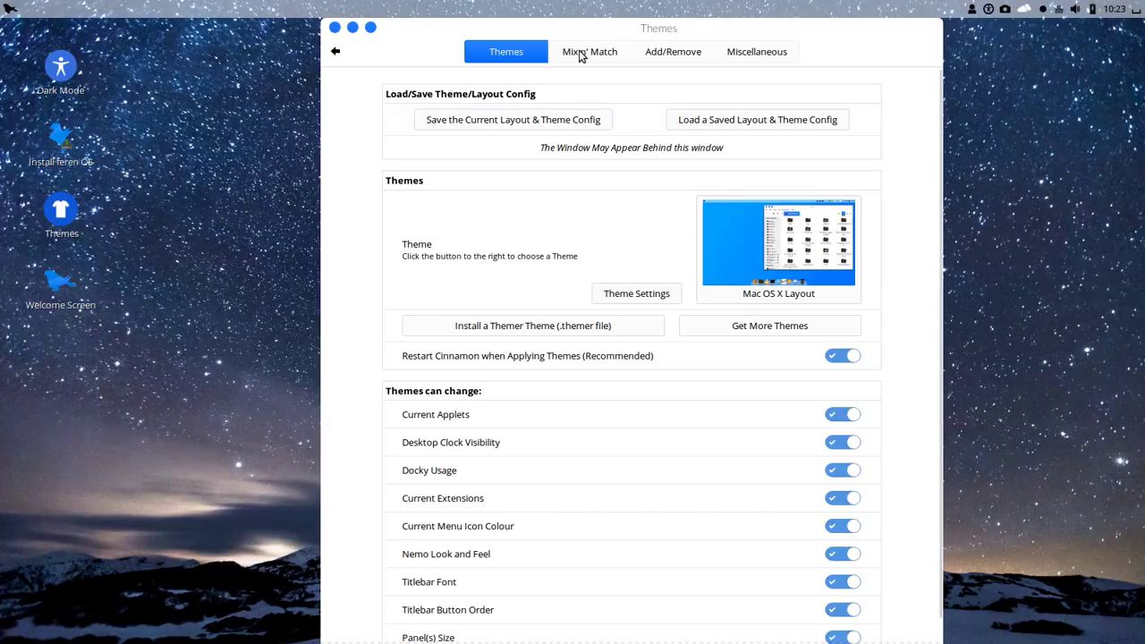
# Step: Look through the Shell Theme, Mouse Pointer and App Controls choices in the Mix n' Match theme settings
pyautogui.click(580, 54)
pyautogui.click(802, 396)
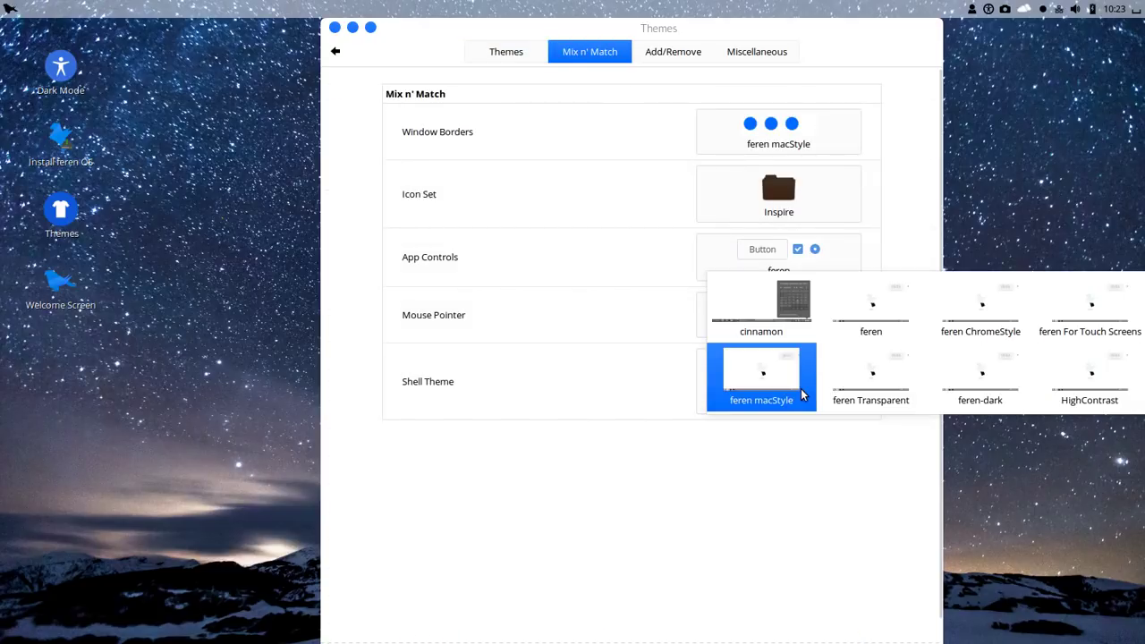
pyautogui.click(638, 305)
pyautogui.click(775, 309)
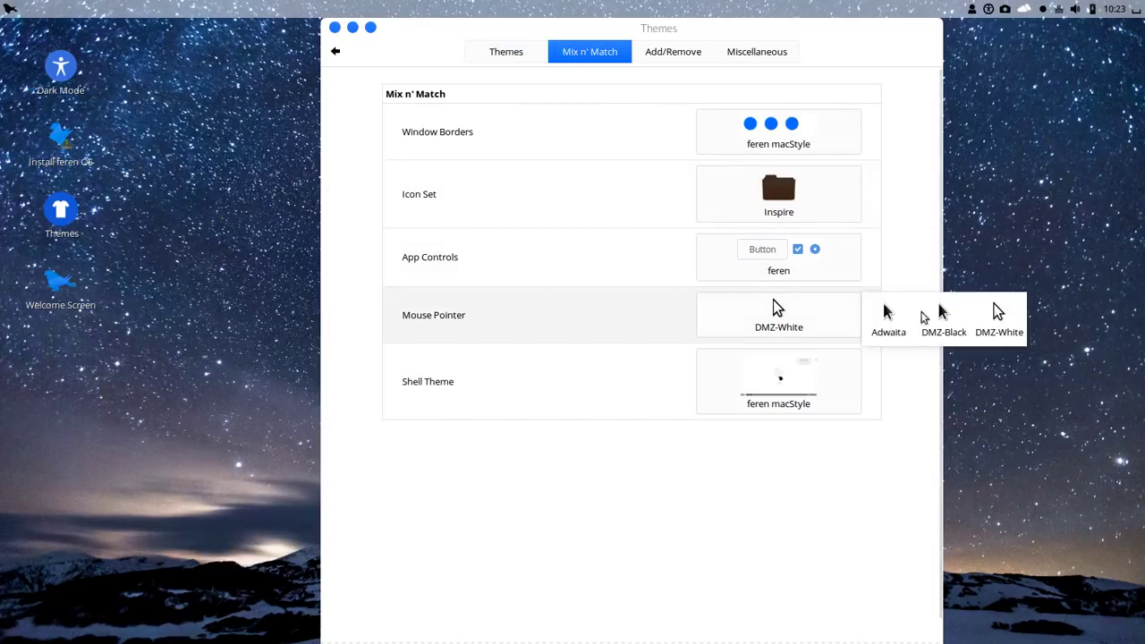
pyautogui.click(789, 278)
pyautogui.click(792, 277)
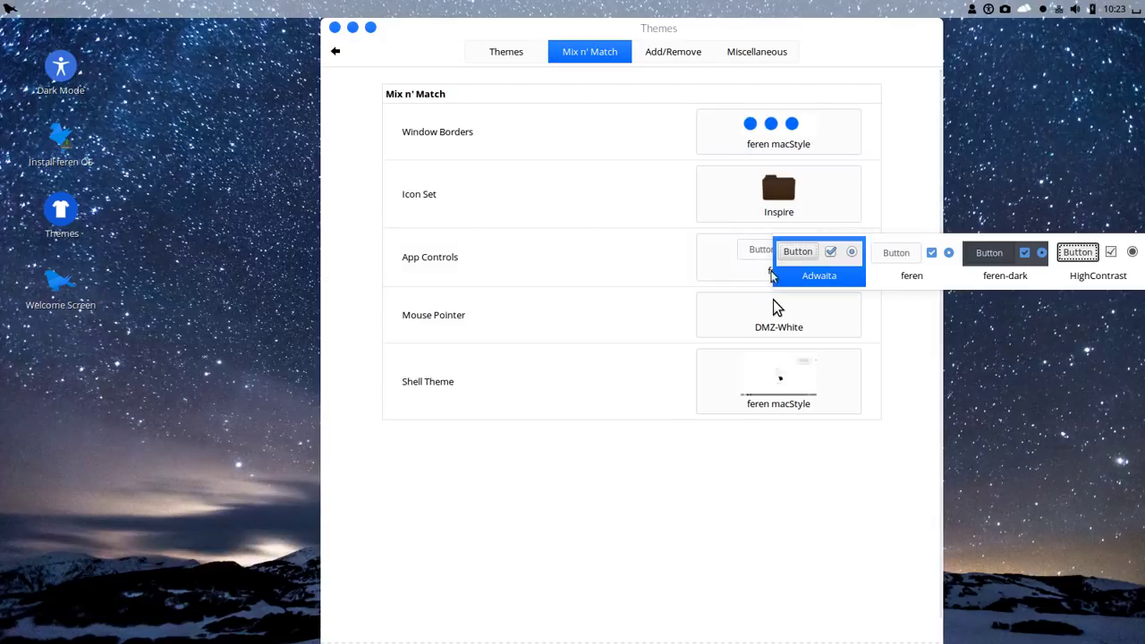
# Step: Set the Icon Set to Inspire BLUE and view the available Window Borders styles
pyautogui.click(831, 203)
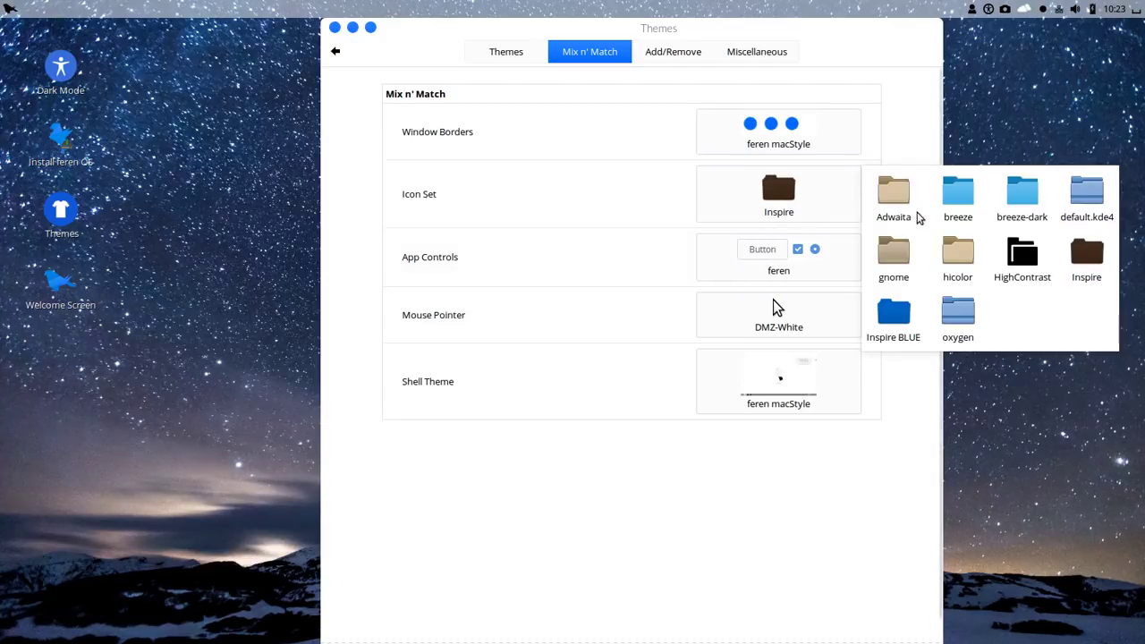
pyautogui.click(892, 311)
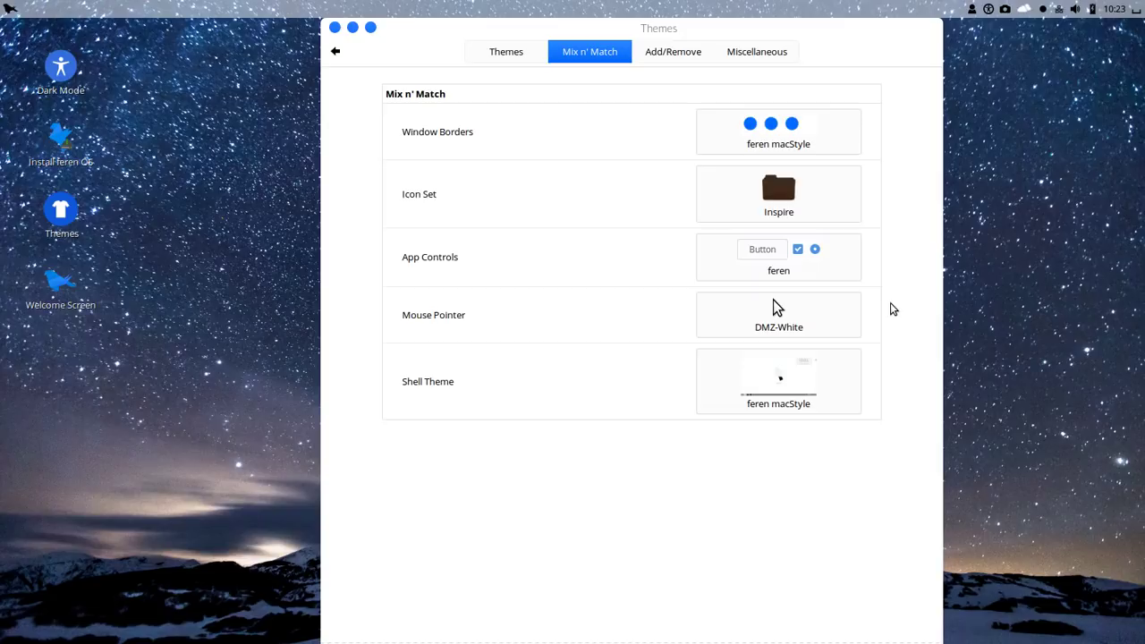
pyautogui.click(803, 147)
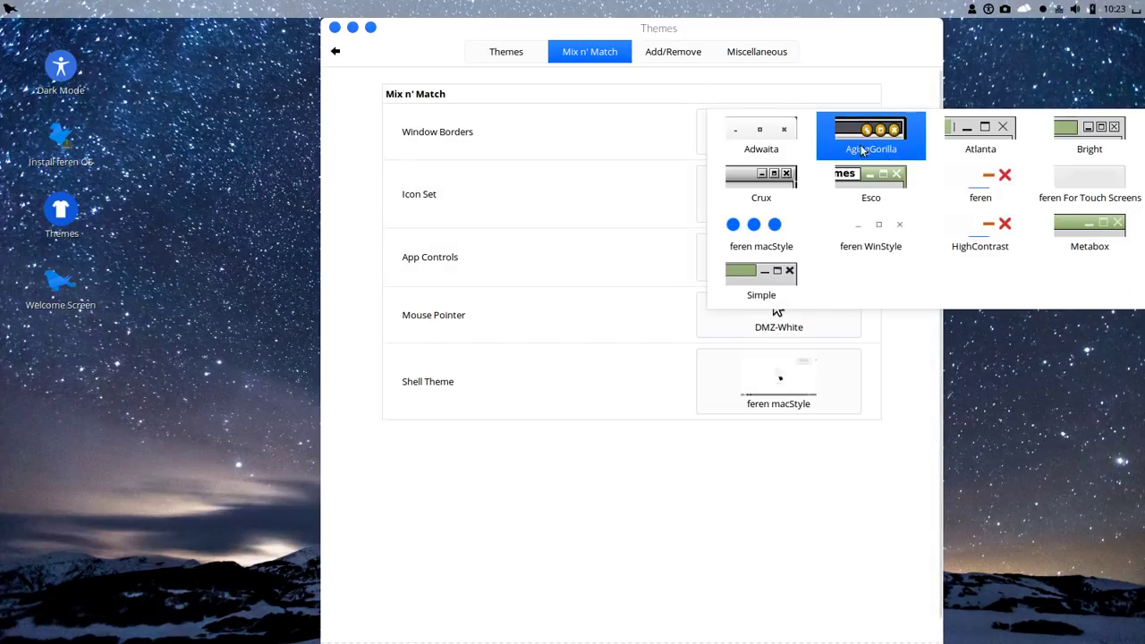
# Step: Browse the list of available themes in the Add/Remove section of the theme settings
pyautogui.click(662, 52)
pyautogui.click(664, 52)
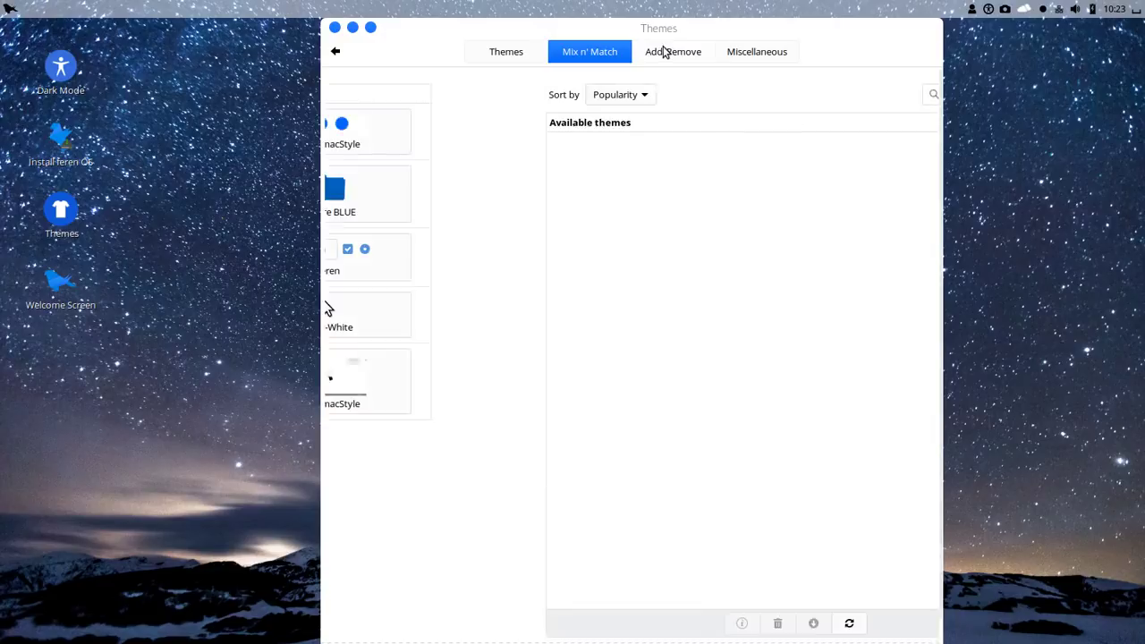
pyautogui.click(721, 393)
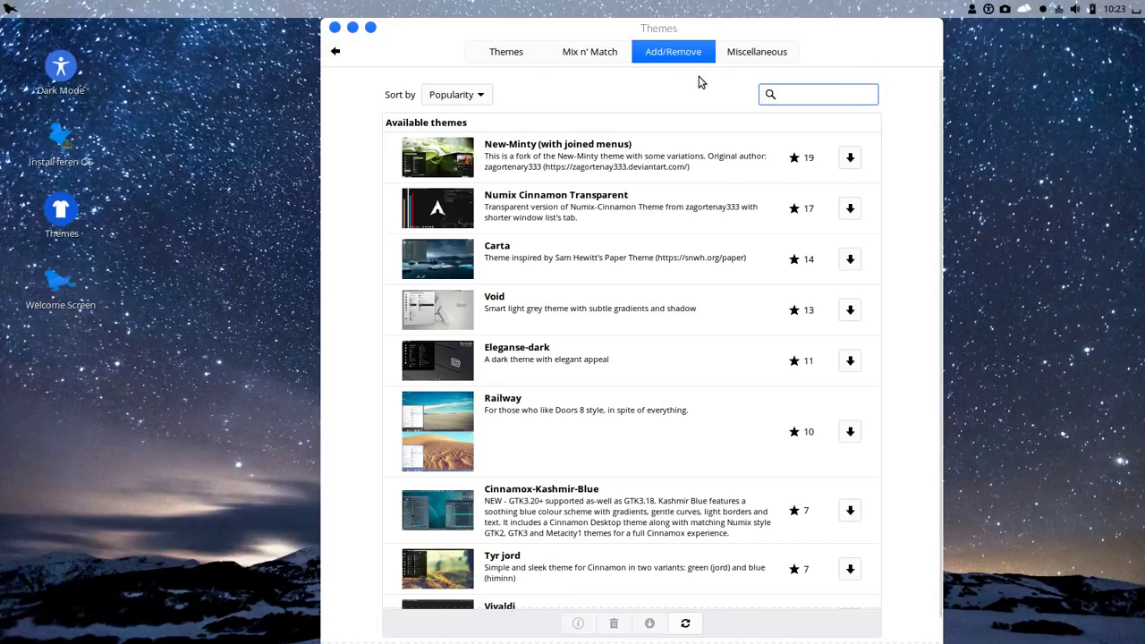
pyautogui.scroll(-20, 706, 215)
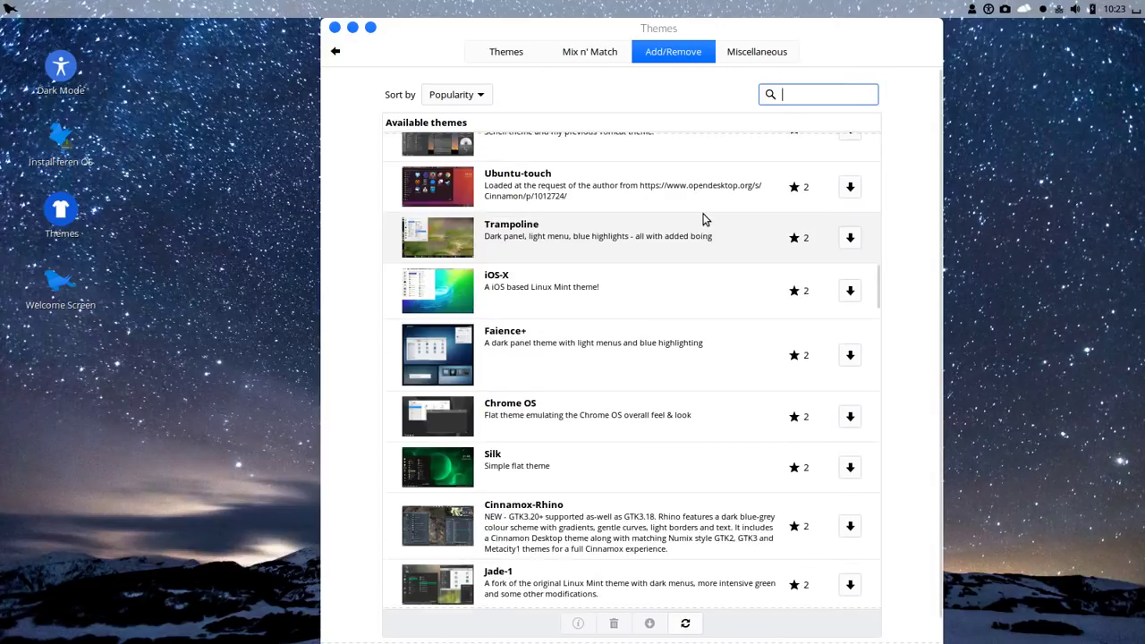
pyautogui.scroll(-5, 706, 219)
# Step: View the Miscellaneous theme options and look over what themes can change on the main Themes page
pyautogui.click(746, 57)
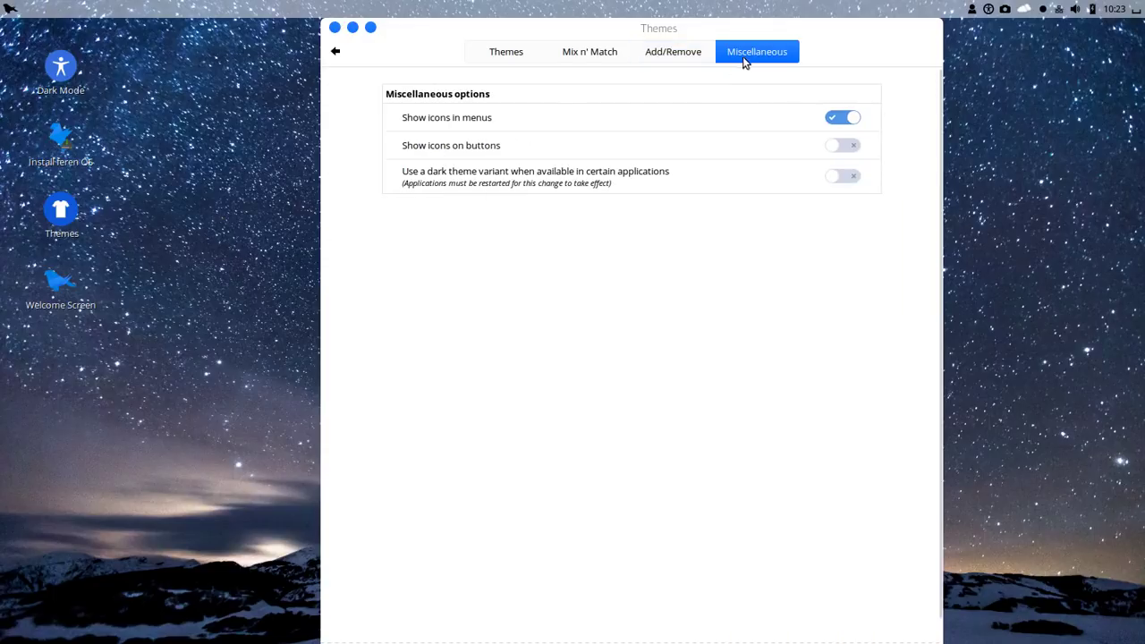
pyautogui.click(504, 55)
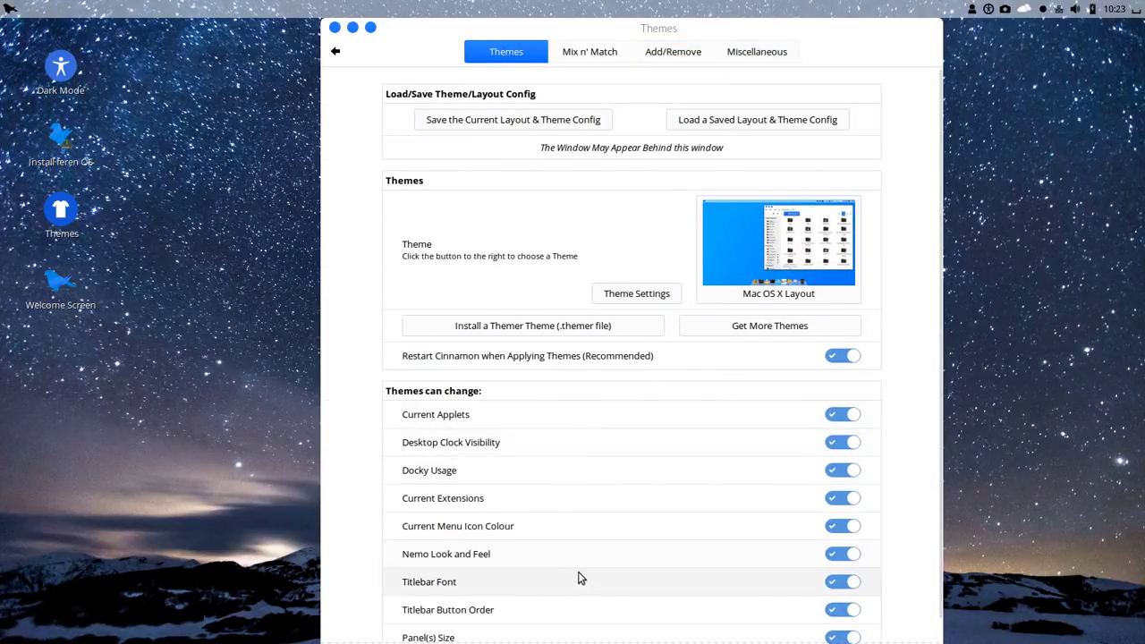
pyautogui.scroll(-1, 582, 572)
pyautogui.scroll(1, 598, 540)
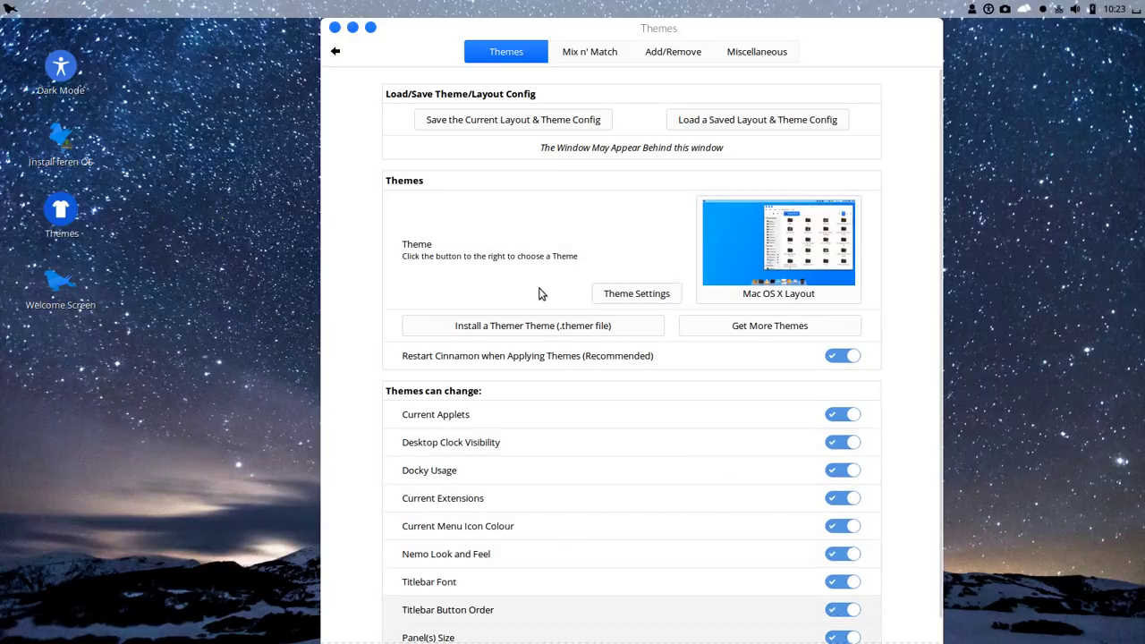
# Step: Apply the feren Default theme and close the Themes window
pyautogui.click(785, 228)
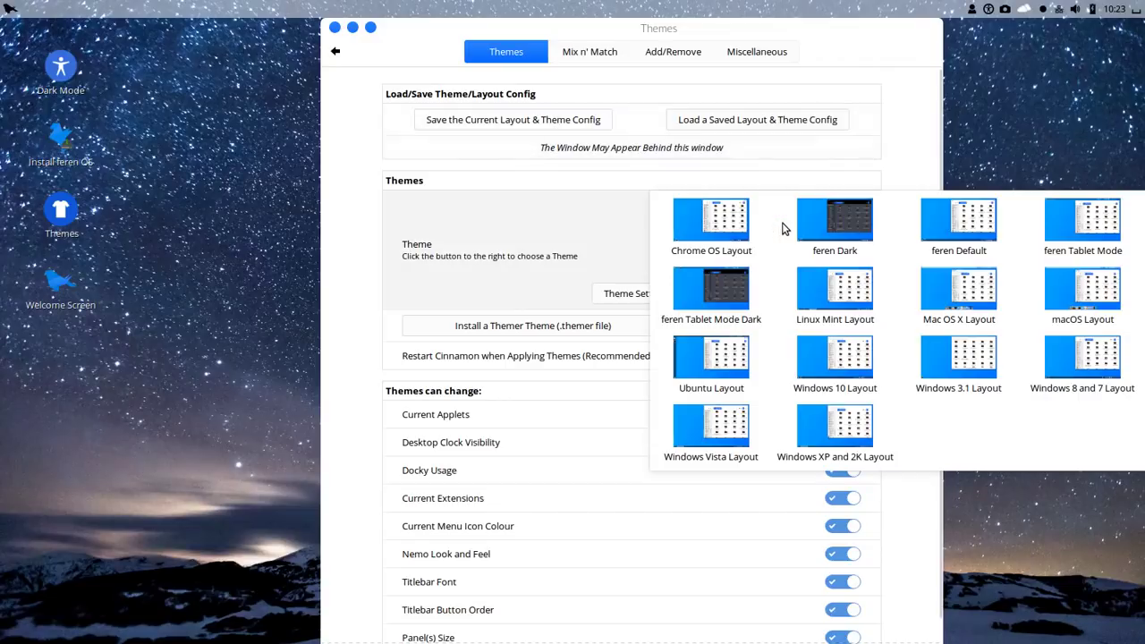
pyautogui.click(956, 237)
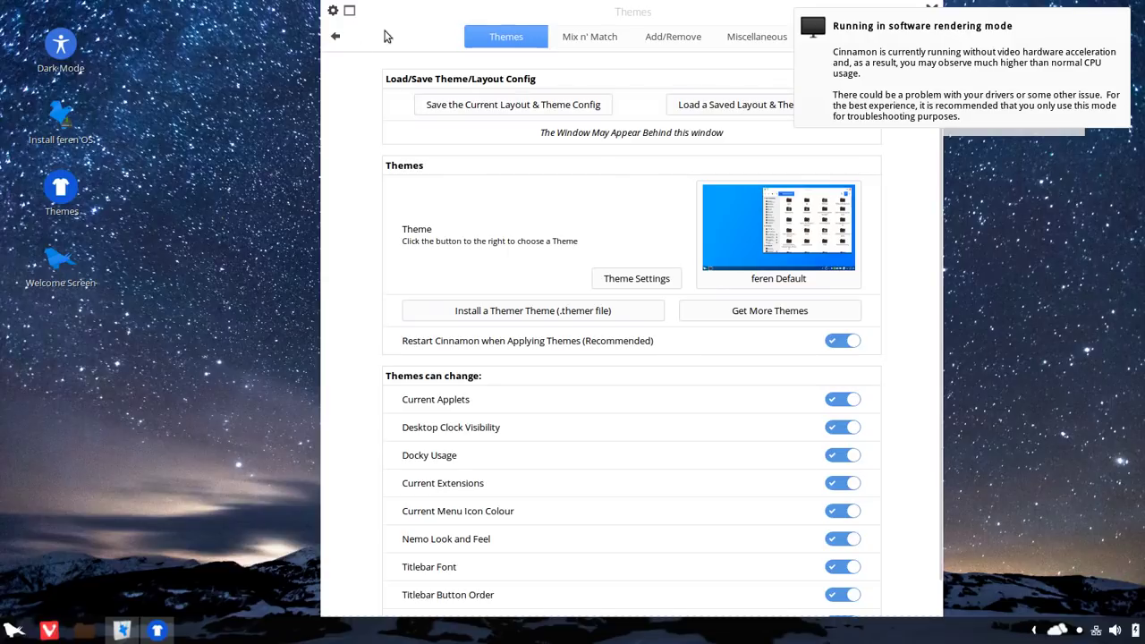
pyautogui.click(933, 10)
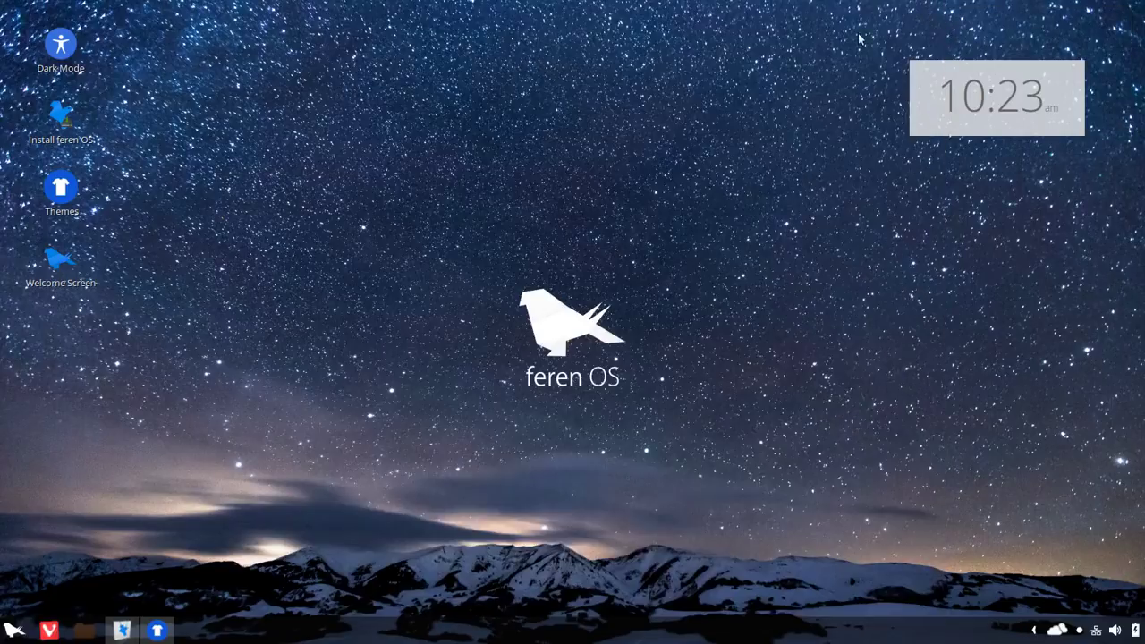
# Step: Open the Software Manager, view its Flatpak category and return to the Software Manager's home page
pyautogui.click(121, 629)
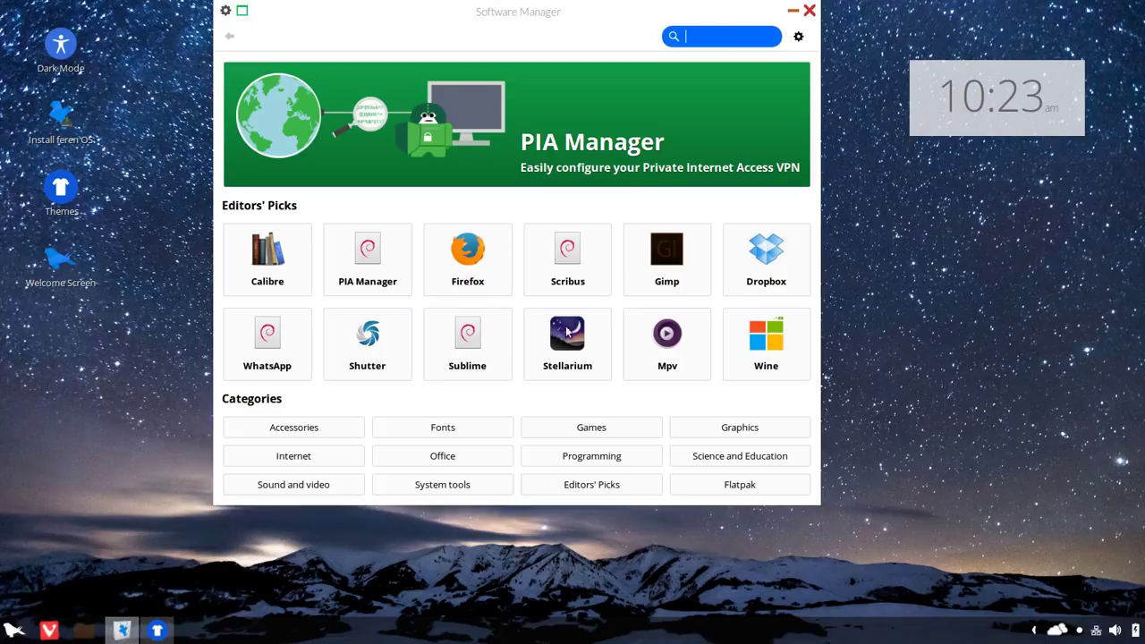
pyautogui.moveTo(603, 15); pyautogui.dragTo(701, 46)
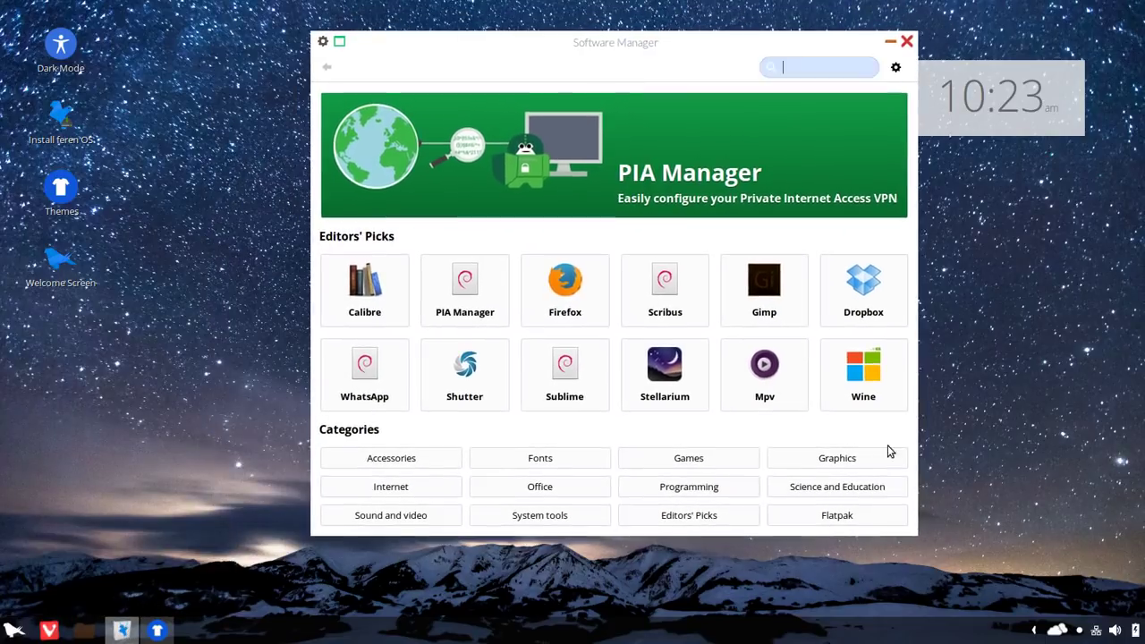
pyautogui.click(823, 518)
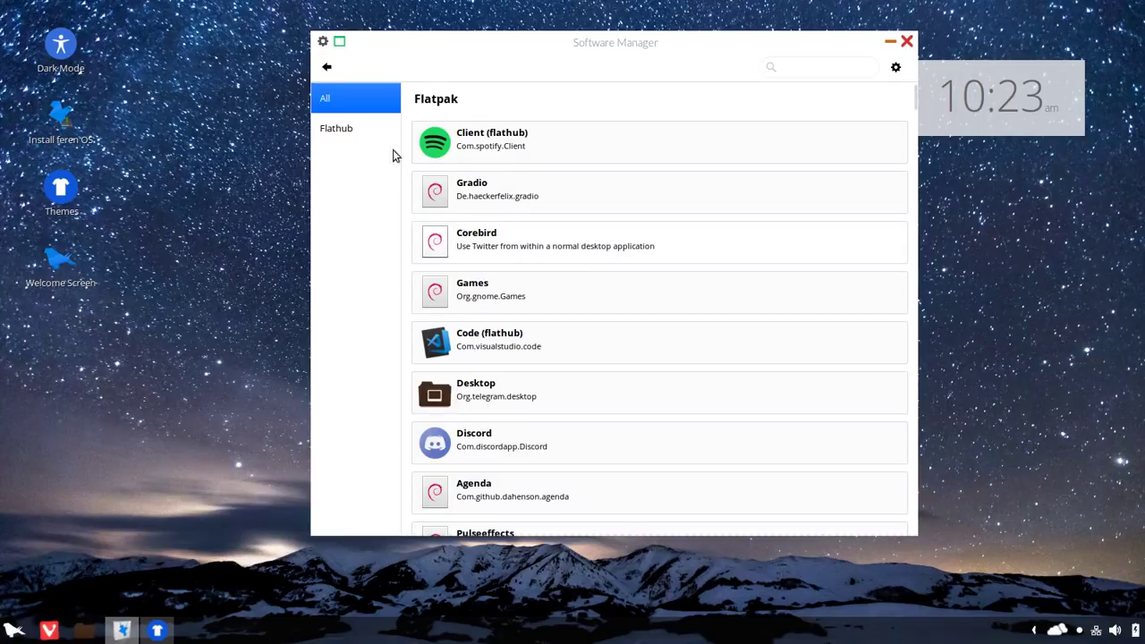
pyautogui.click(327, 68)
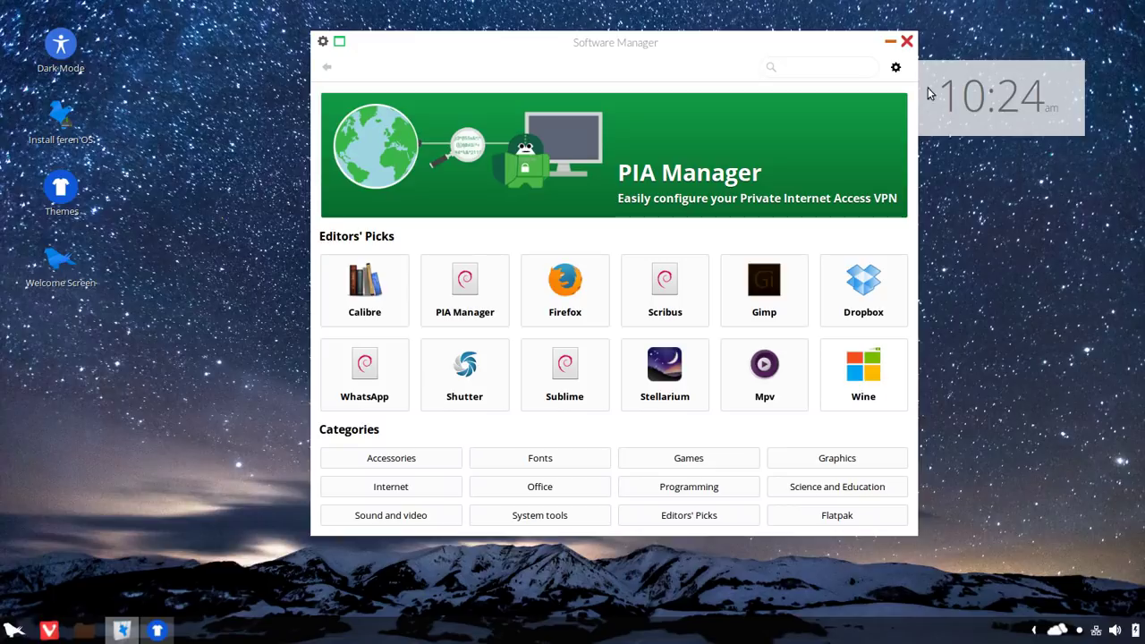
# Step: Move the Software Manager clear of the desktop clock, view the Wine package's details and return to the home page
pyautogui.moveTo(801, 47); pyautogui.dragTo(673, 43)
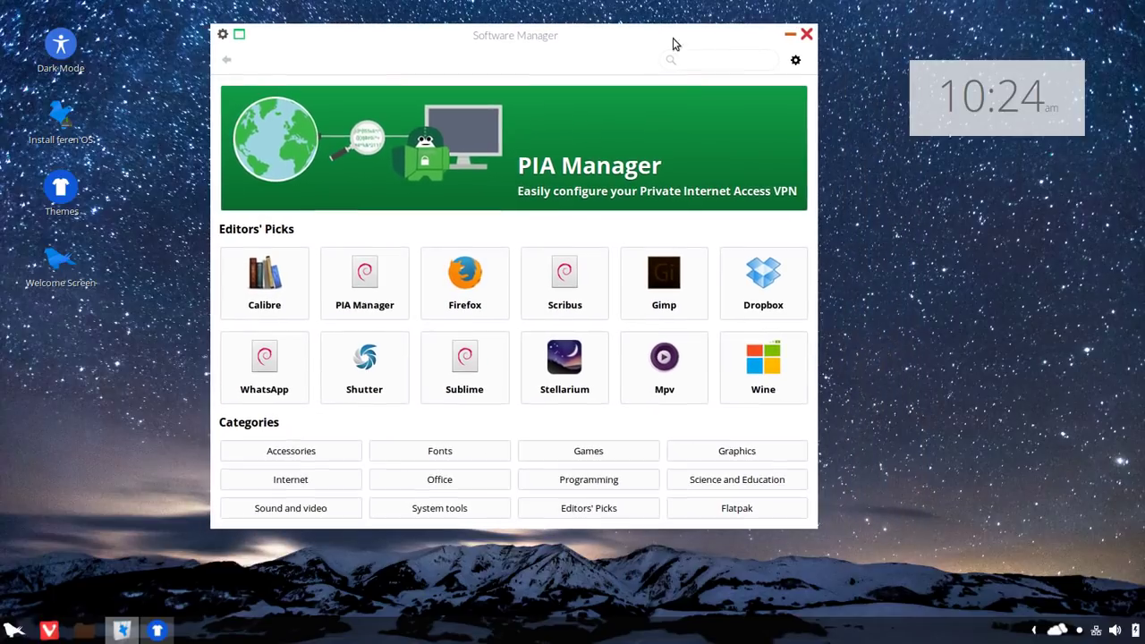
pyautogui.click(746, 381)
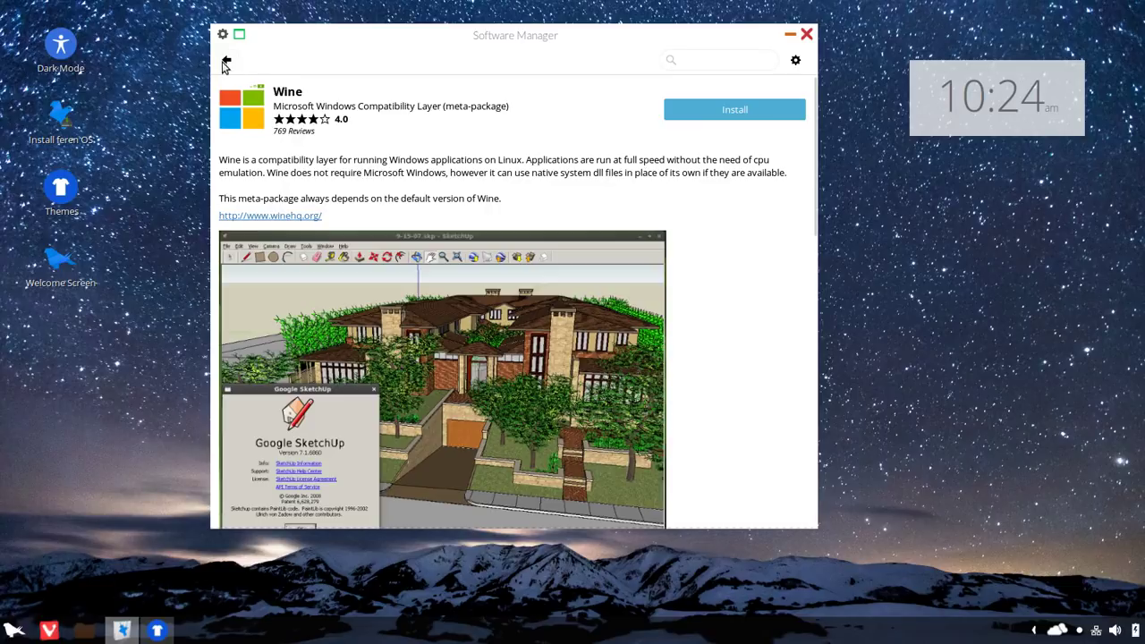
pyautogui.click(228, 63)
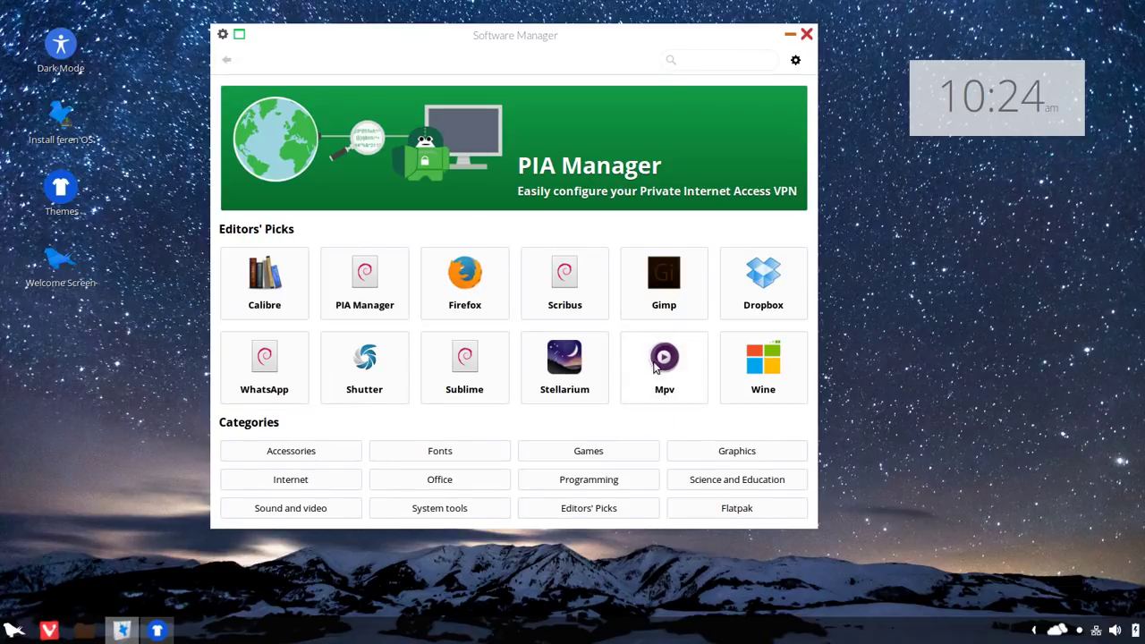
# Step: Close the Software Manager, bring up the Themes window and close it as well
pyautogui.click(806, 35)
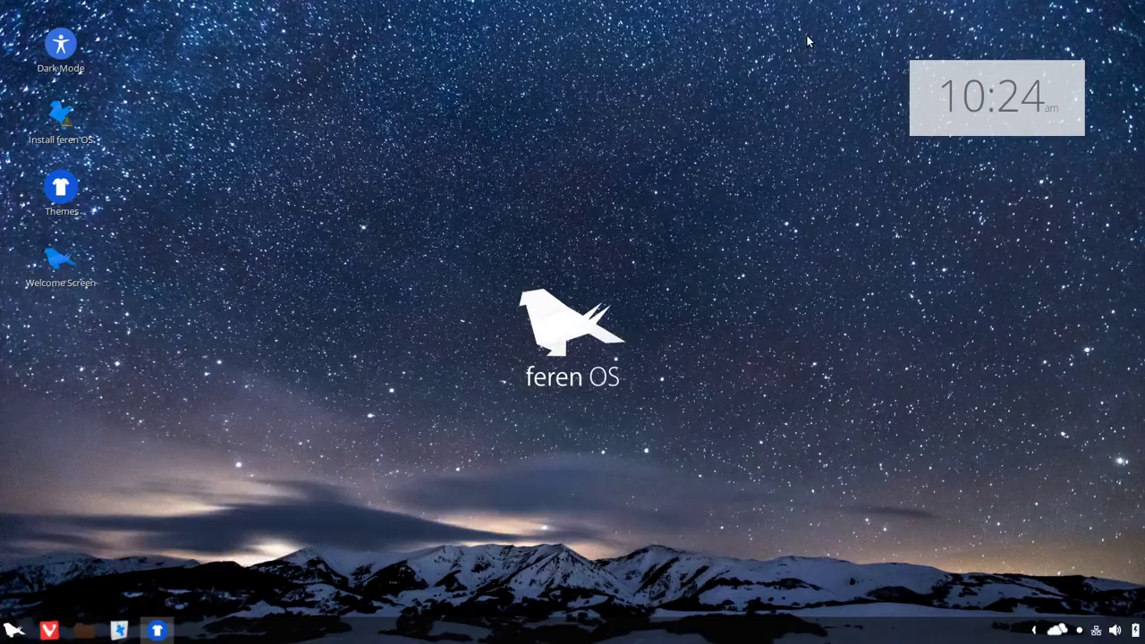
pyautogui.click(158, 624)
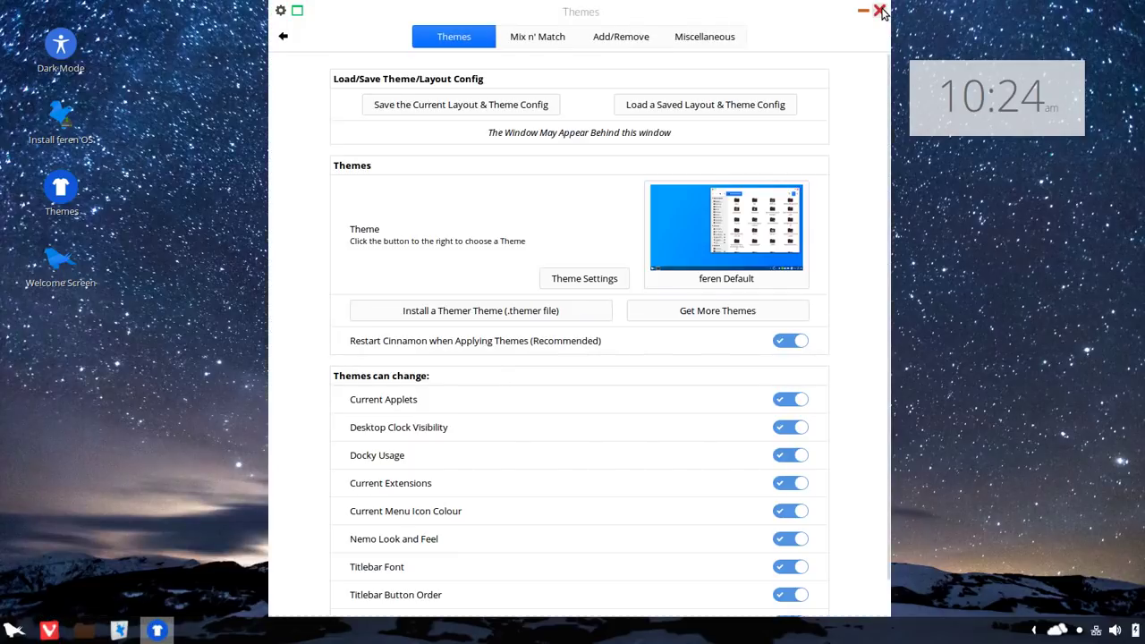
pyautogui.click(881, 11)
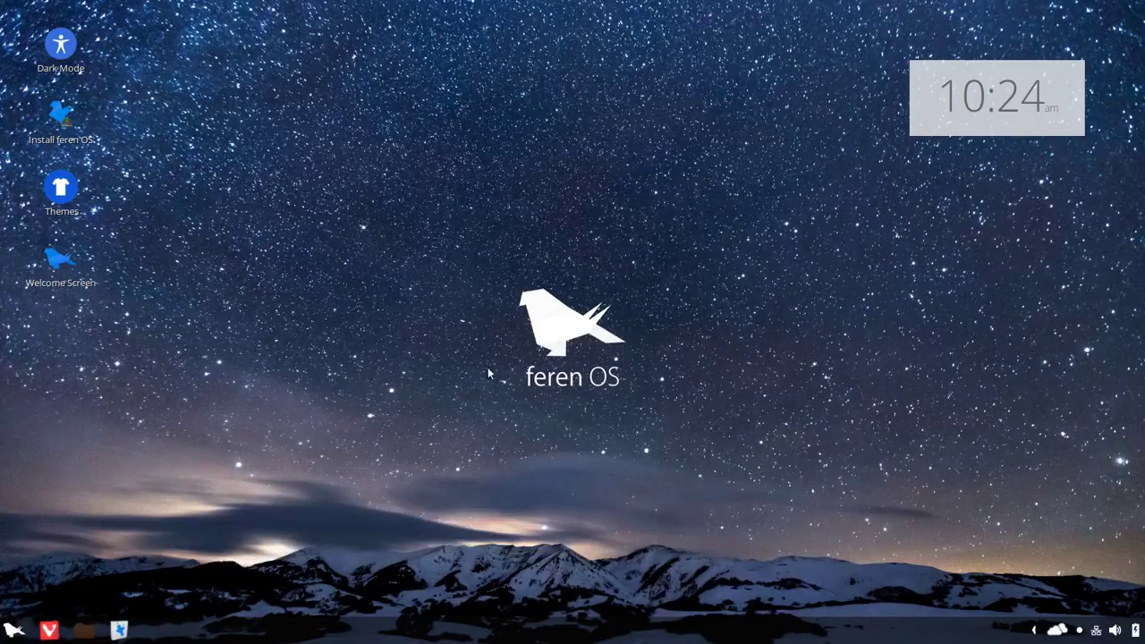
# Step: Open System Settings and look over its Appearance, Preferences and Hardware sections
pyautogui.click(11, 632)
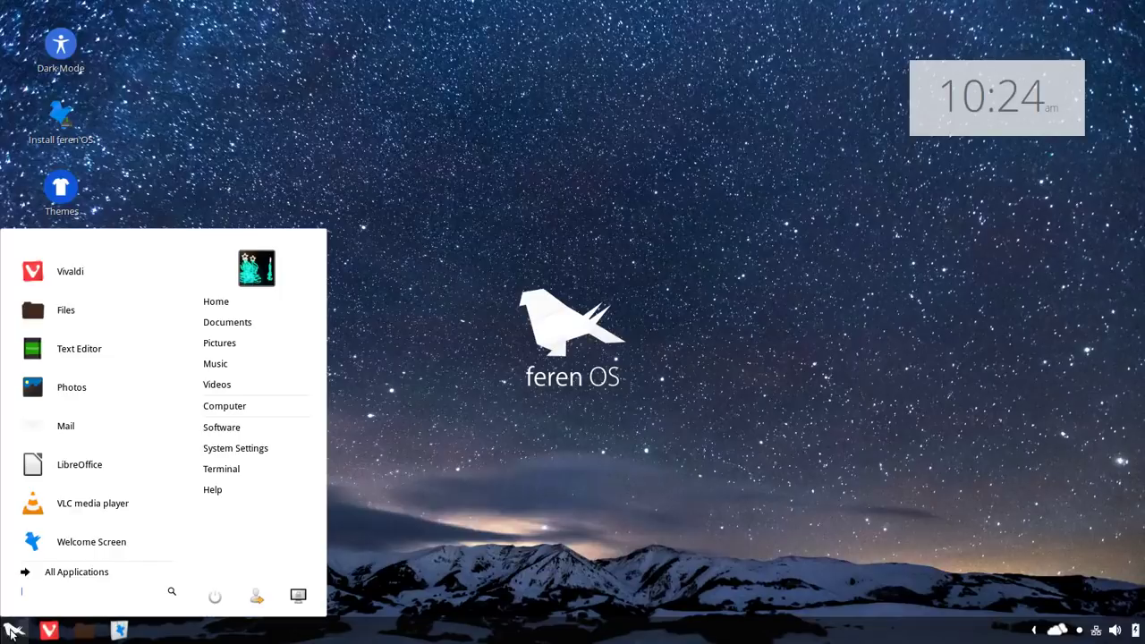
pyautogui.click(250, 450)
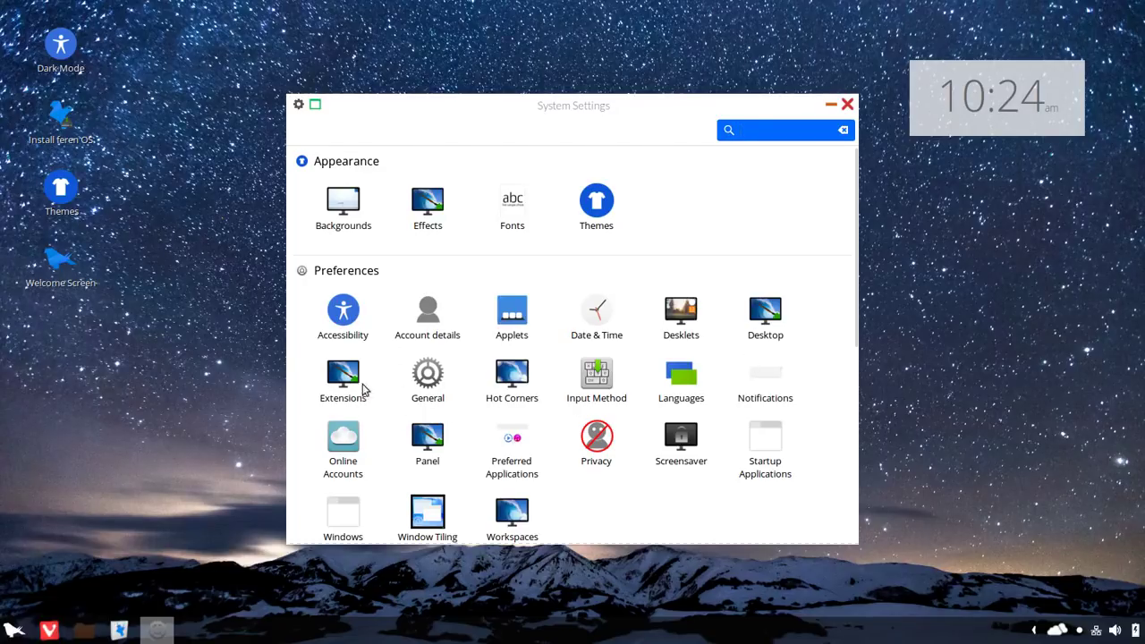
pyautogui.scroll(-3, 842, 317)
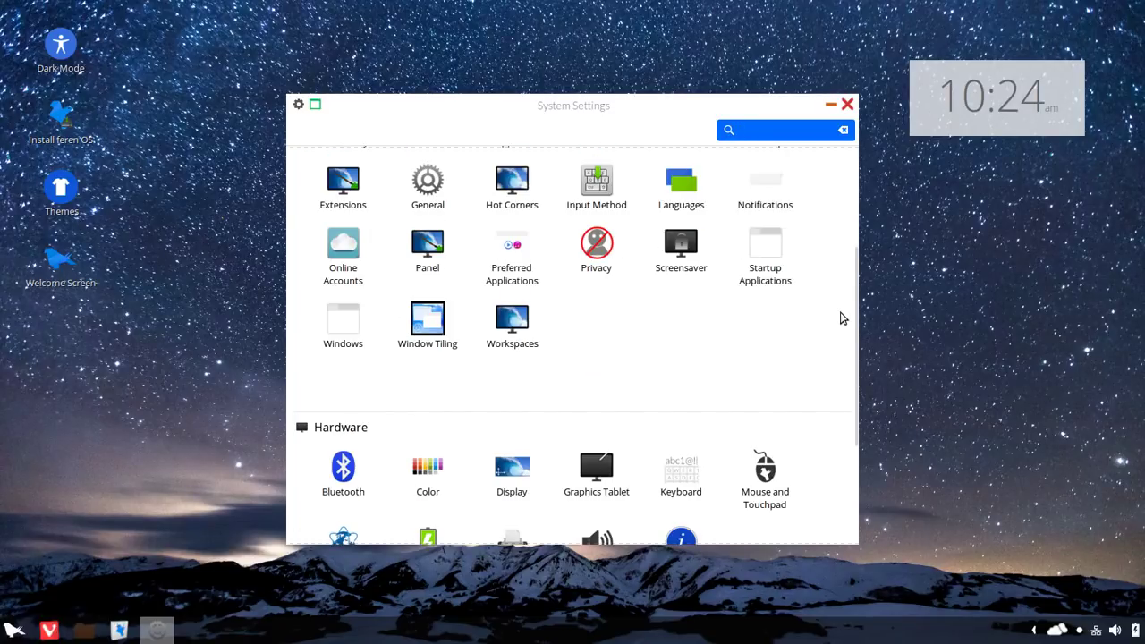
pyautogui.scroll(-3, 841, 316)
pyautogui.scroll(6, 836, 315)
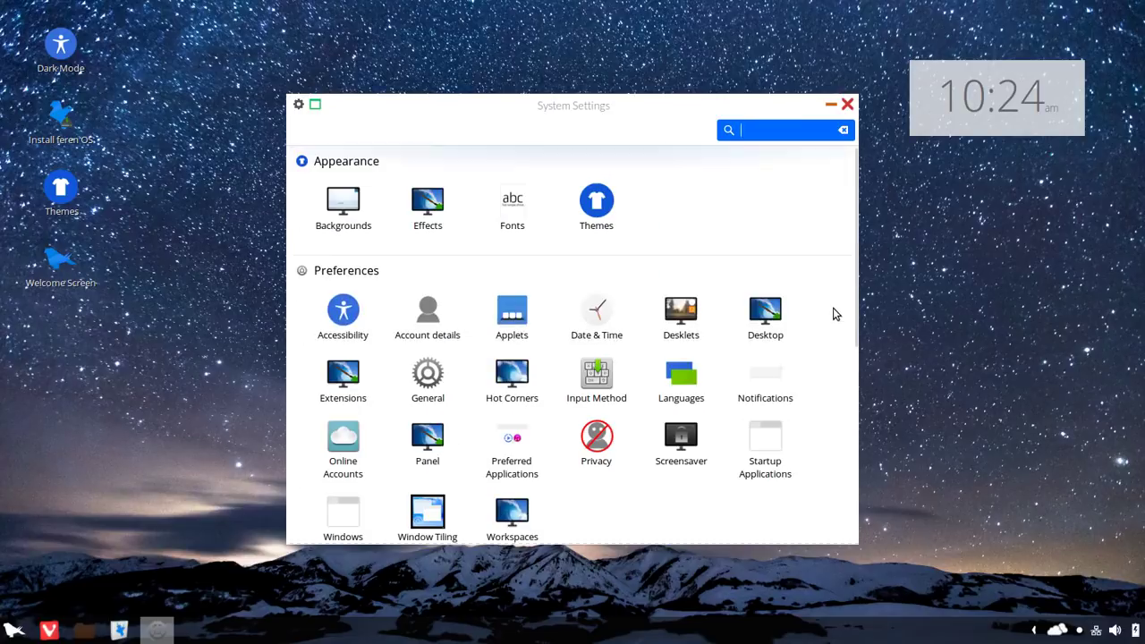
# Step: View the Effects settings, look over the Hardware and Administration sections, and close System Settings
pyautogui.click(436, 218)
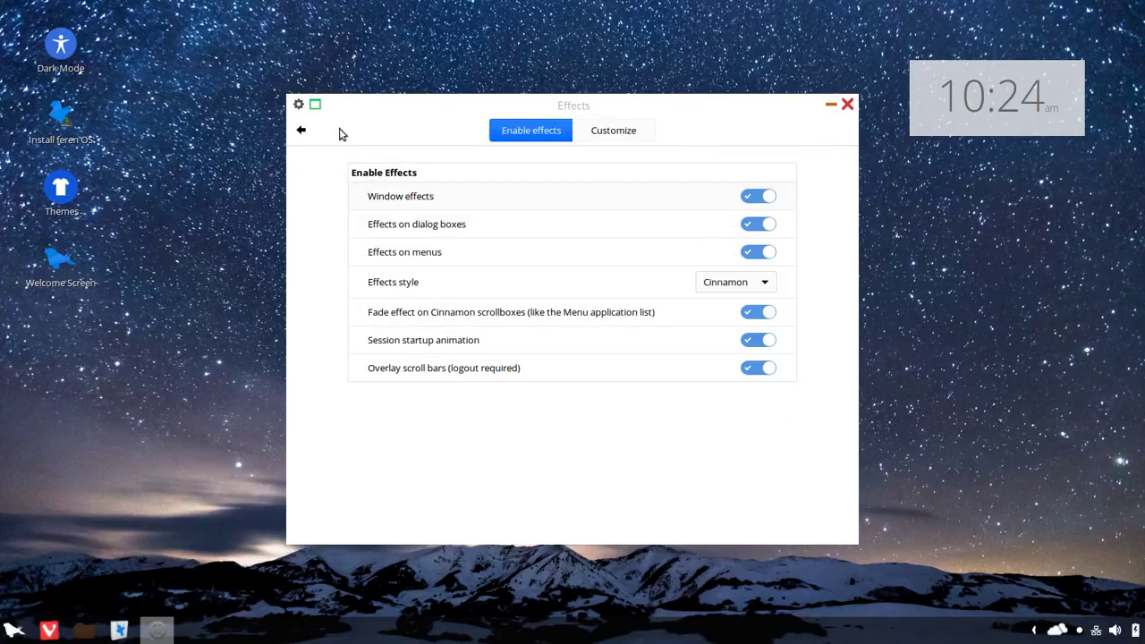
pyautogui.click(301, 130)
pyautogui.scroll(-4, 729, 363)
pyautogui.scroll(-3, 729, 363)
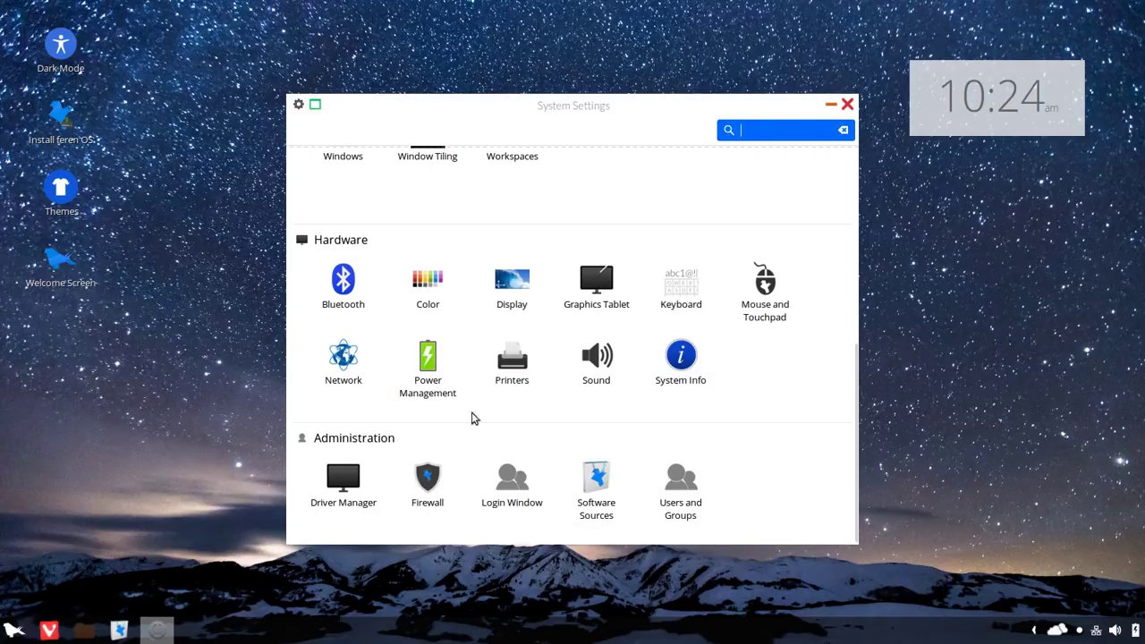
pyautogui.click(848, 104)
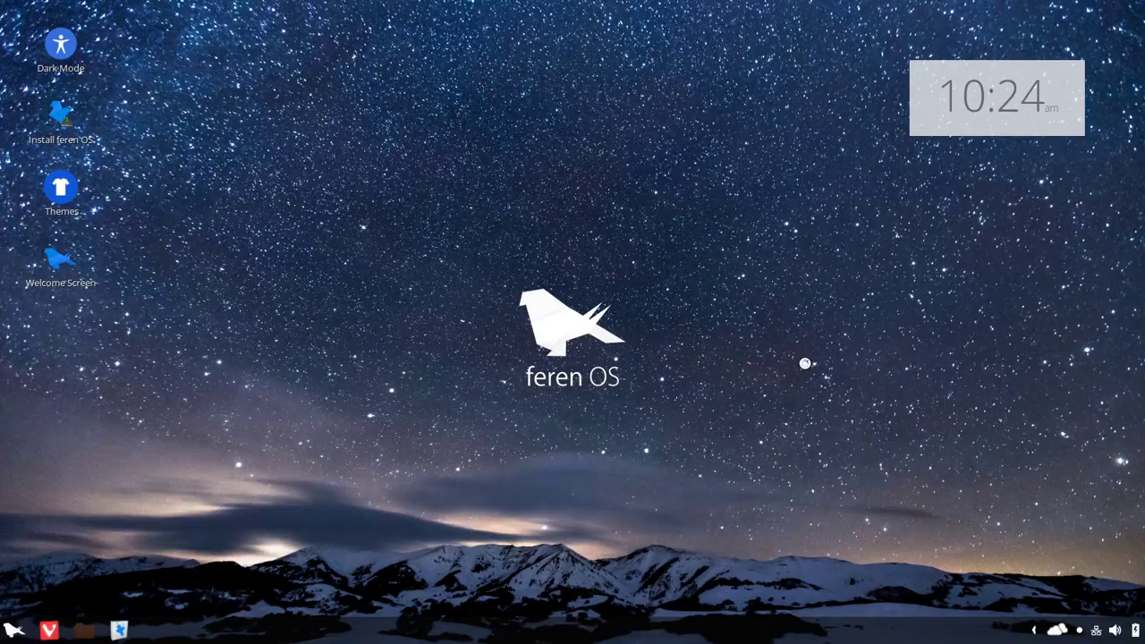
# Step: Launch the feren OS installer and move its window away from the desktop clock
pyautogui.click(15, 631)
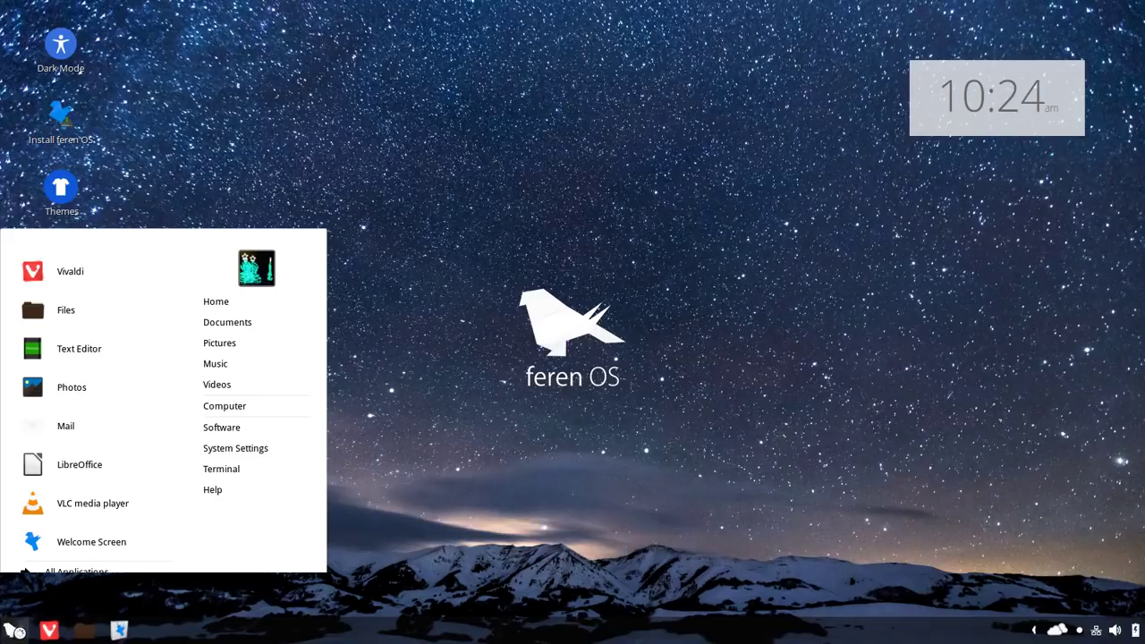
pyautogui.click(219, 490)
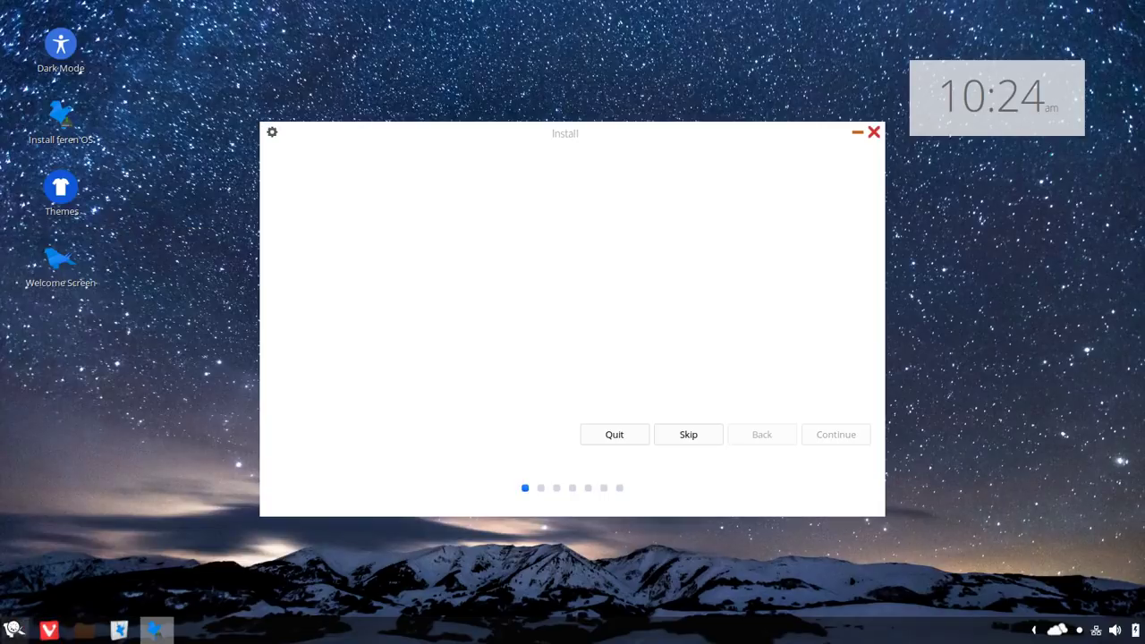
pyautogui.click(15, 631)
pyautogui.click(14, 631)
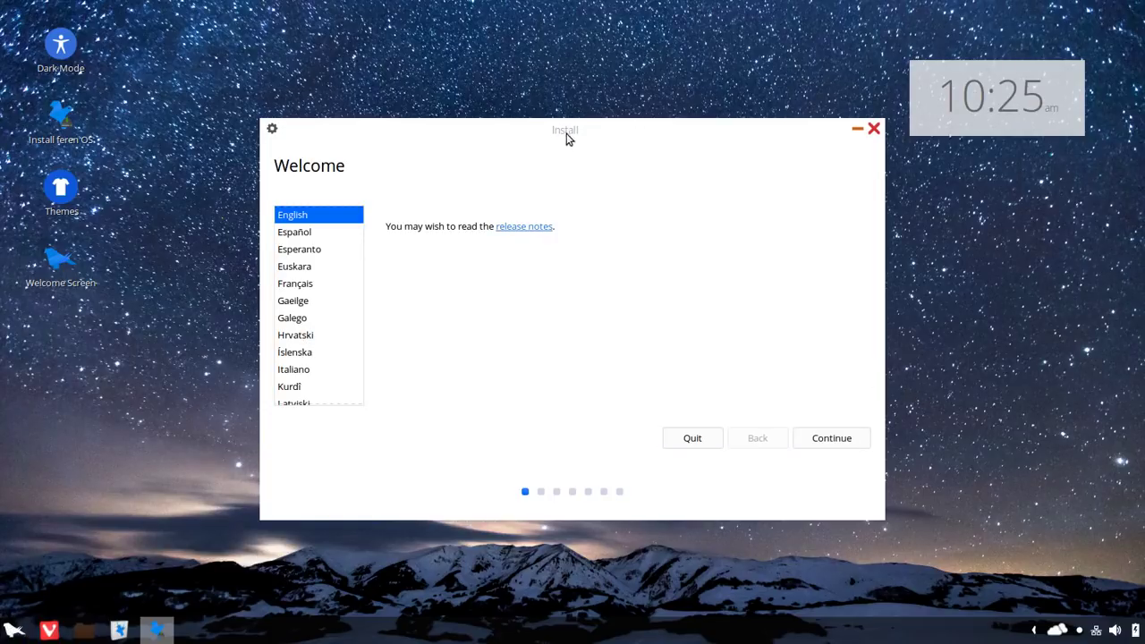
pyautogui.moveTo(494, 131); pyautogui.dragTo(508, 109)
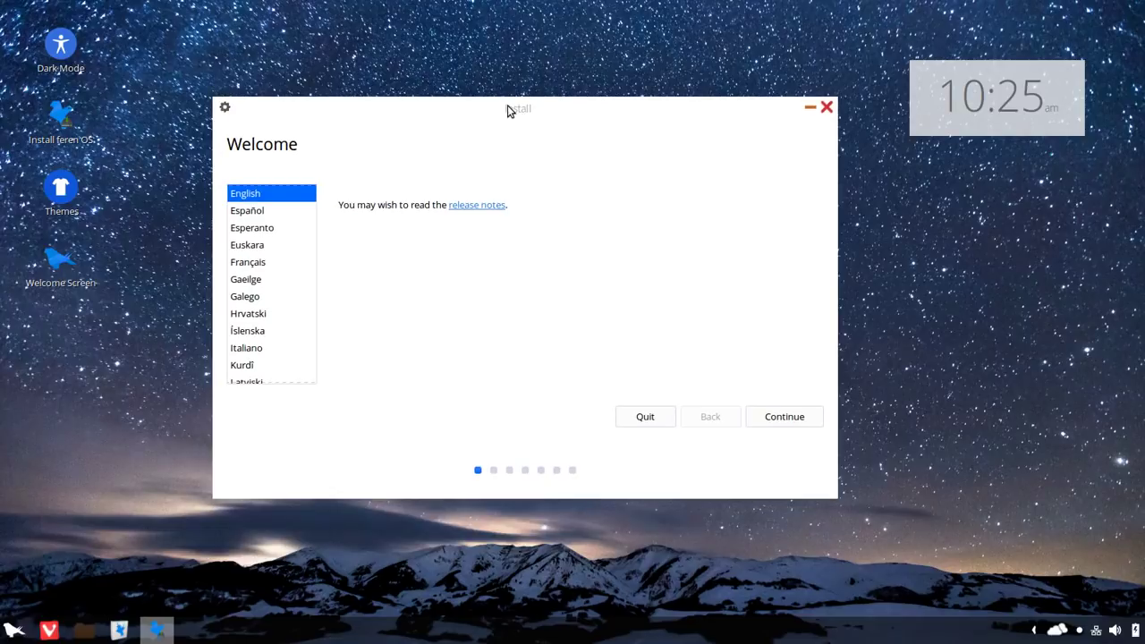
# Step: Advance the installer with English selected and no third-party software to the Installation type page, then quit the installation
pyautogui.click(781, 416)
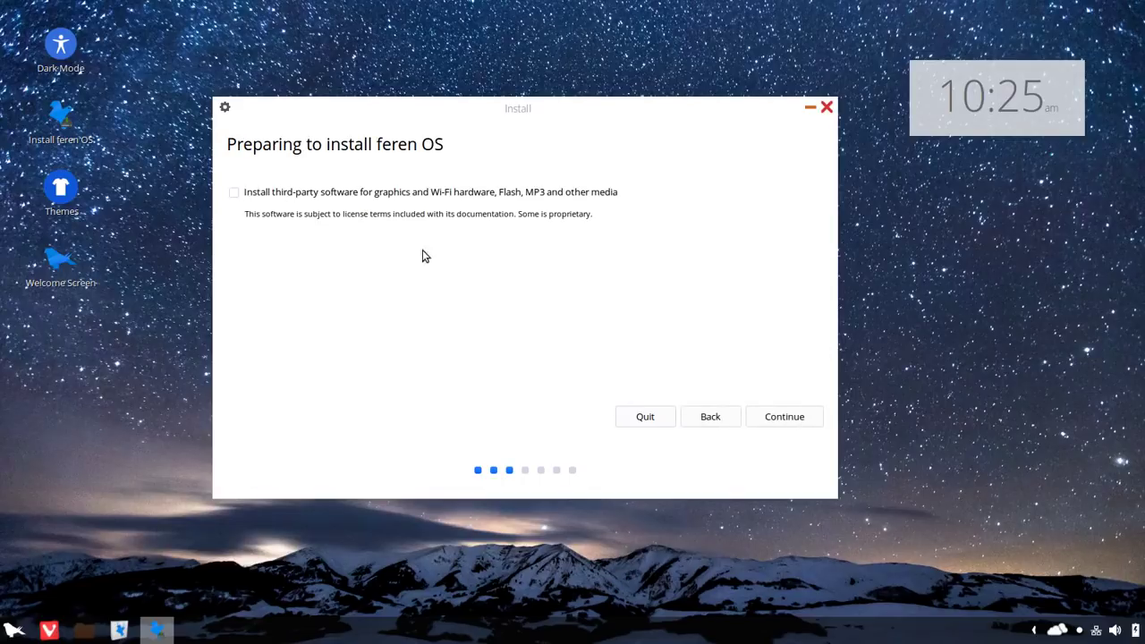
pyautogui.click(785, 417)
pyautogui.click(826, 108)
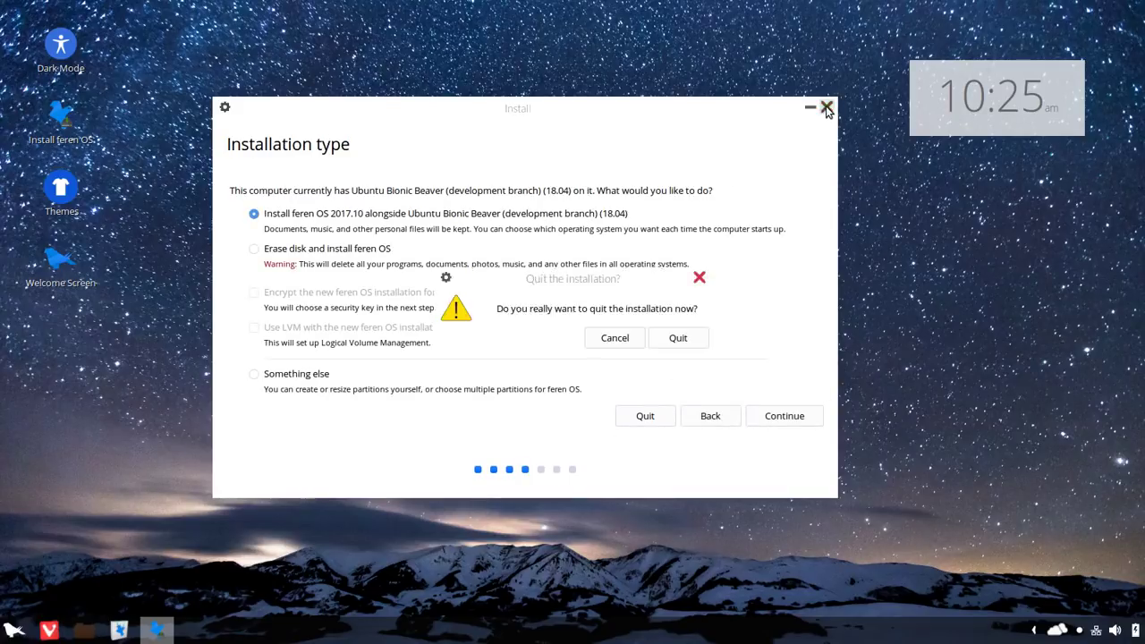
pyautogui.click(680, 340)
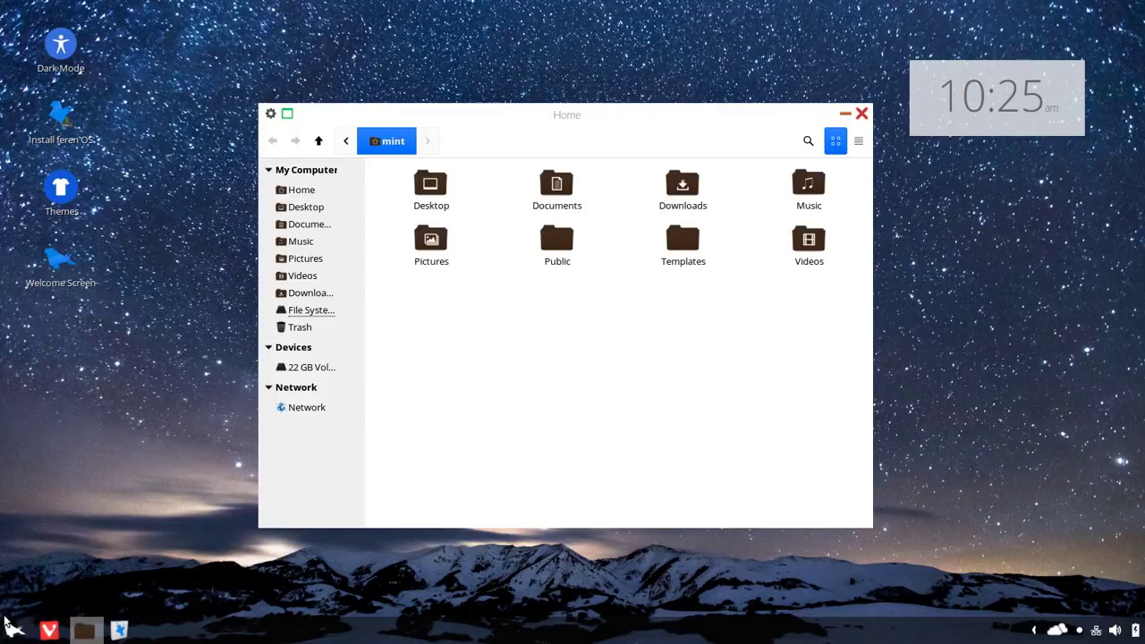
# Step: Open the Themes settings from System Settings, change the Mix n' Match icon set to one with blue folders, and close the window
pyautogui.click(12, 628)
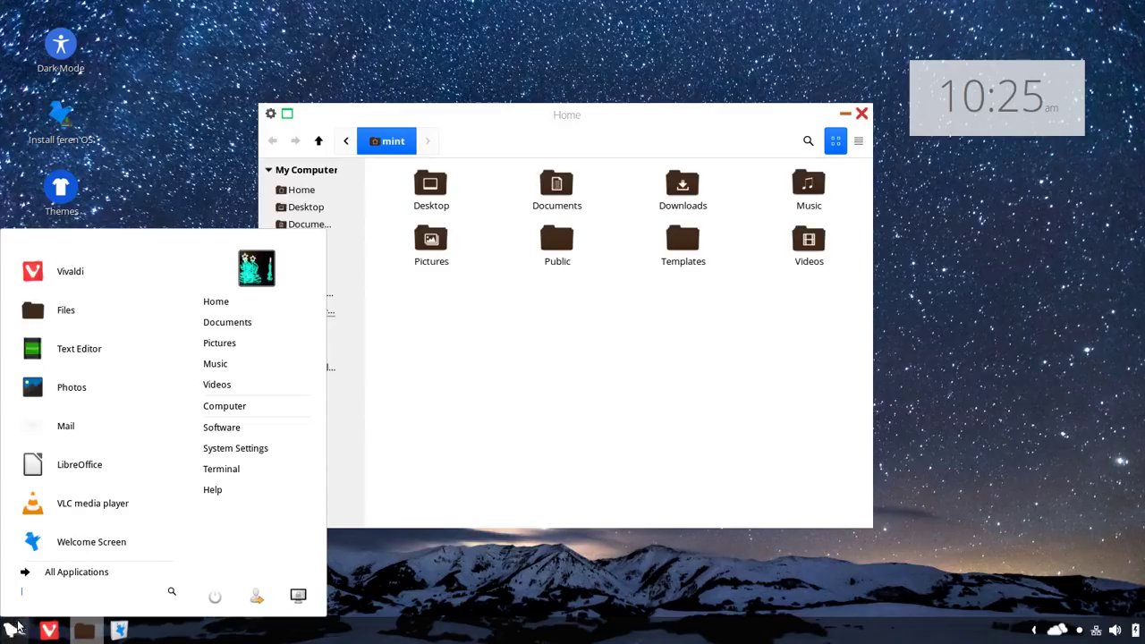
pyautogui.click(257, 454)
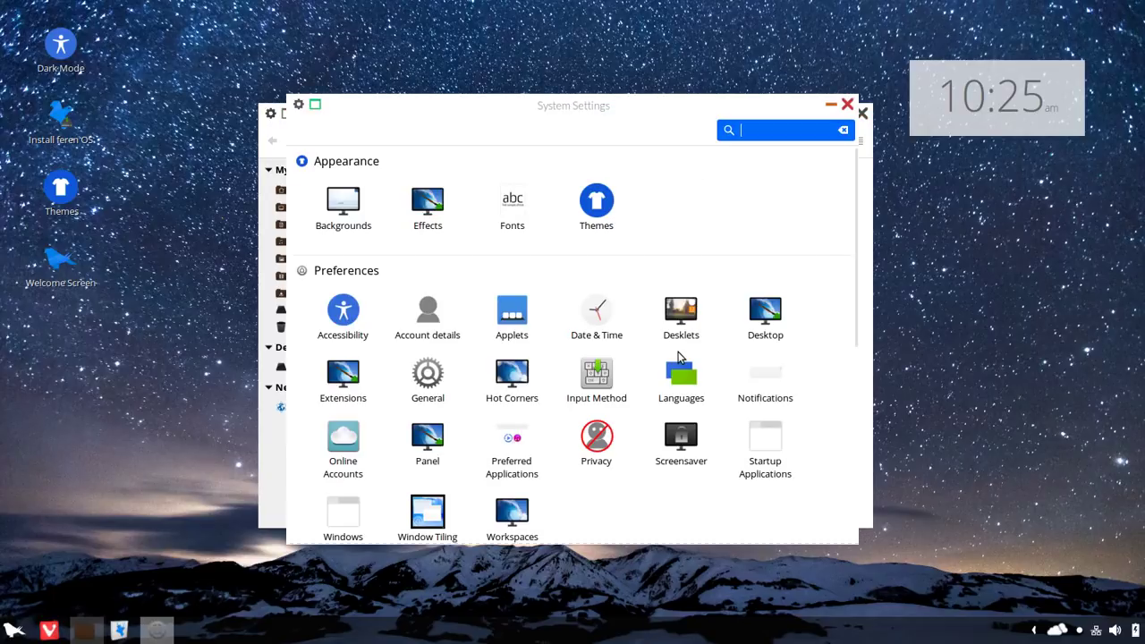
pyautogui.click(601, 220)
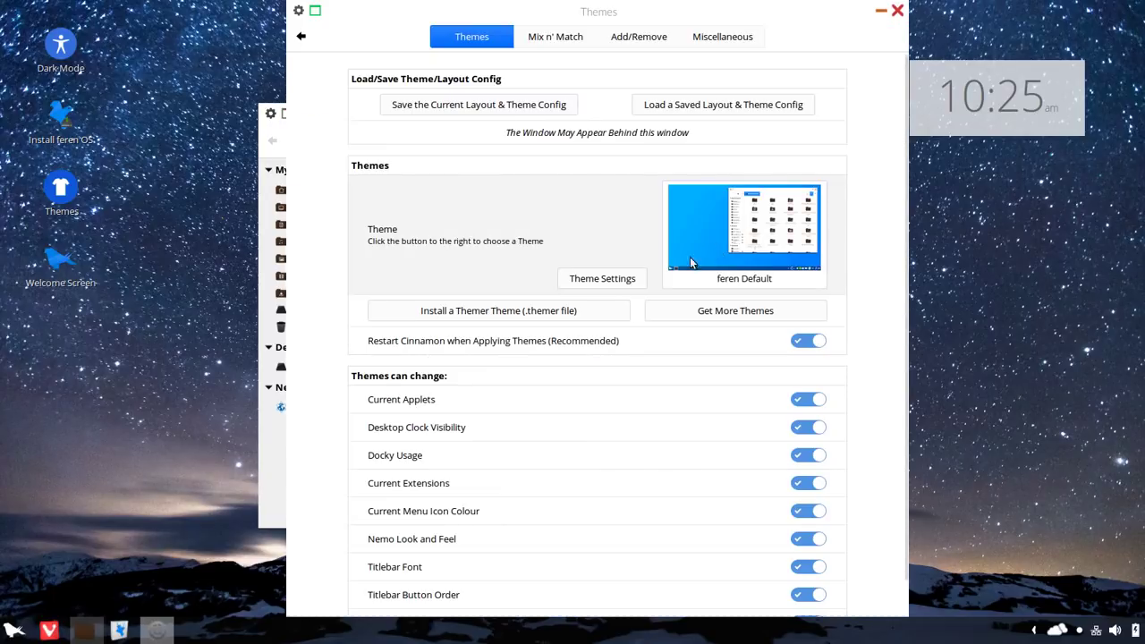
pyautogui.click(558, 40)
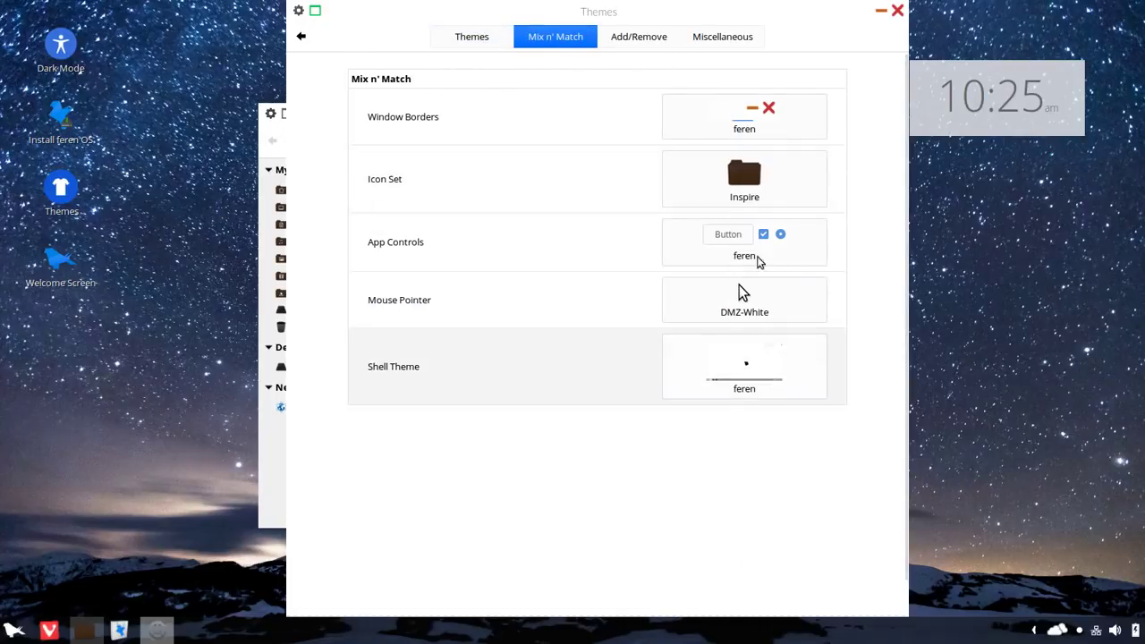
pyautogui.click(769, 195)
pyautogui.click(861, 300)
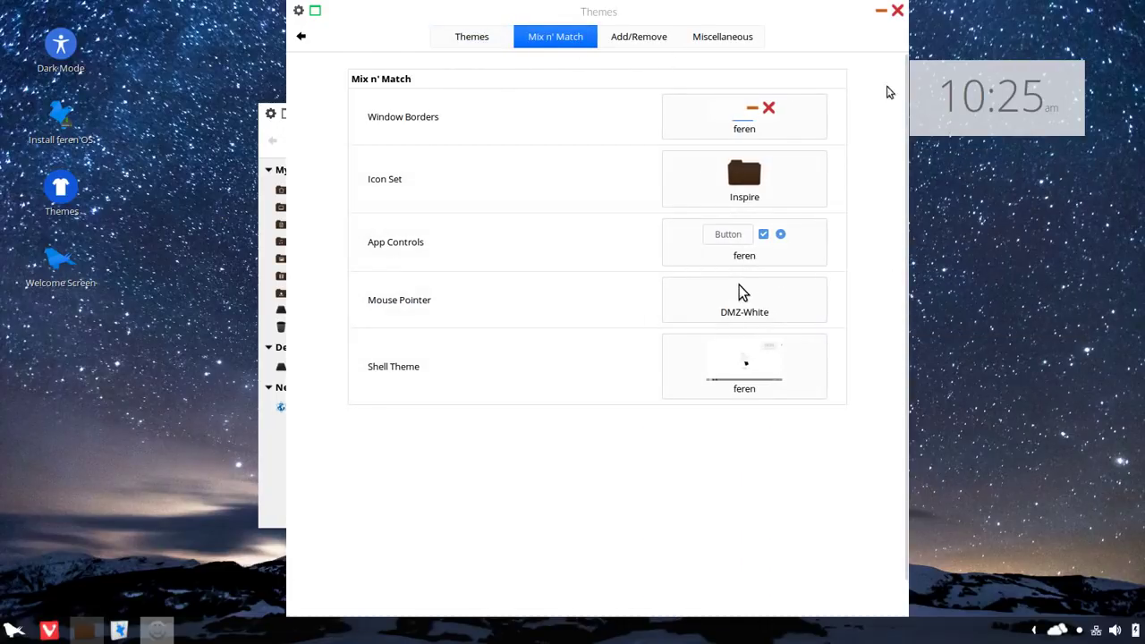
pyautogui.click(897, 11)
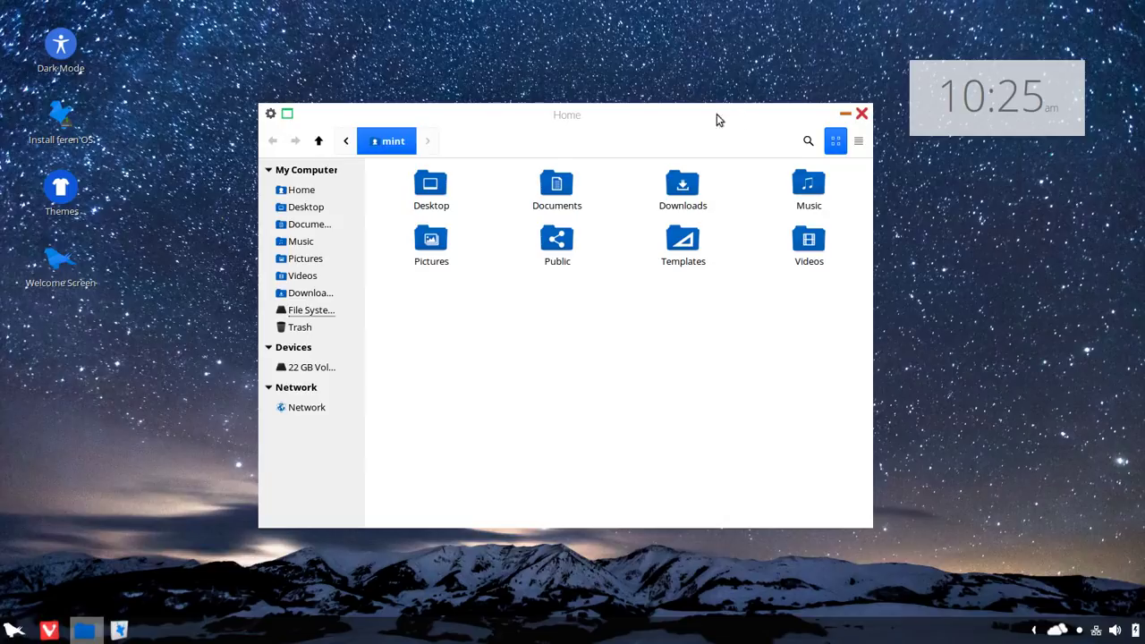
# Step: Move the Home folder window around the desktop to view its folder icons, and close it
pyautogui.moveTo(717, 114); pyautogui.dragTo(639, 60)
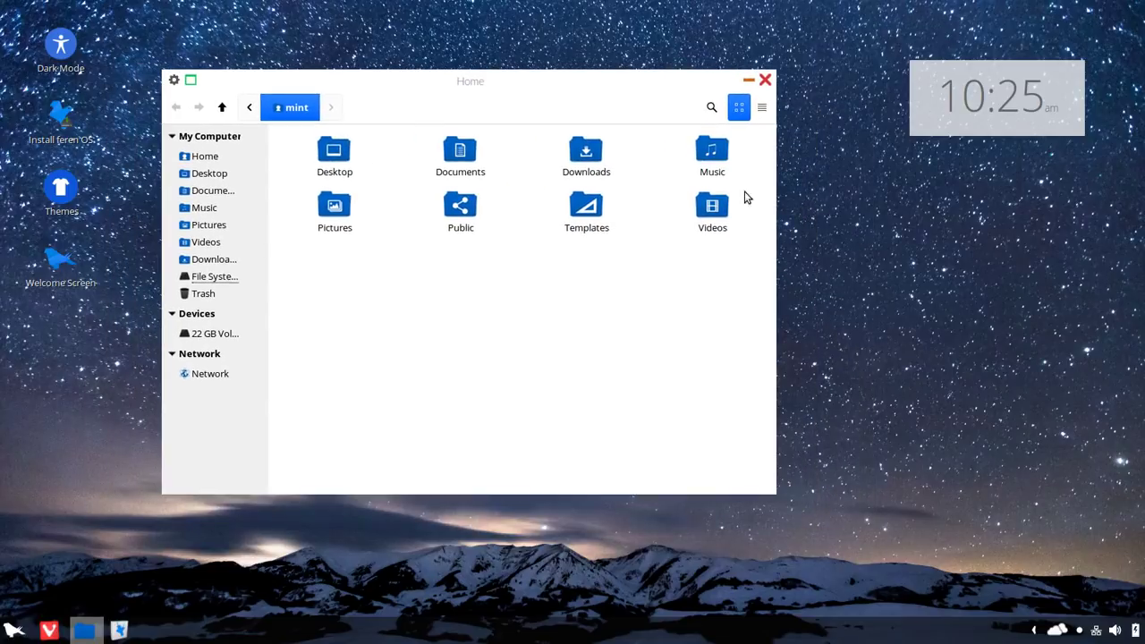
pyautogui.moveTo(706, 89); pyautogui.dragTo(624, 108)
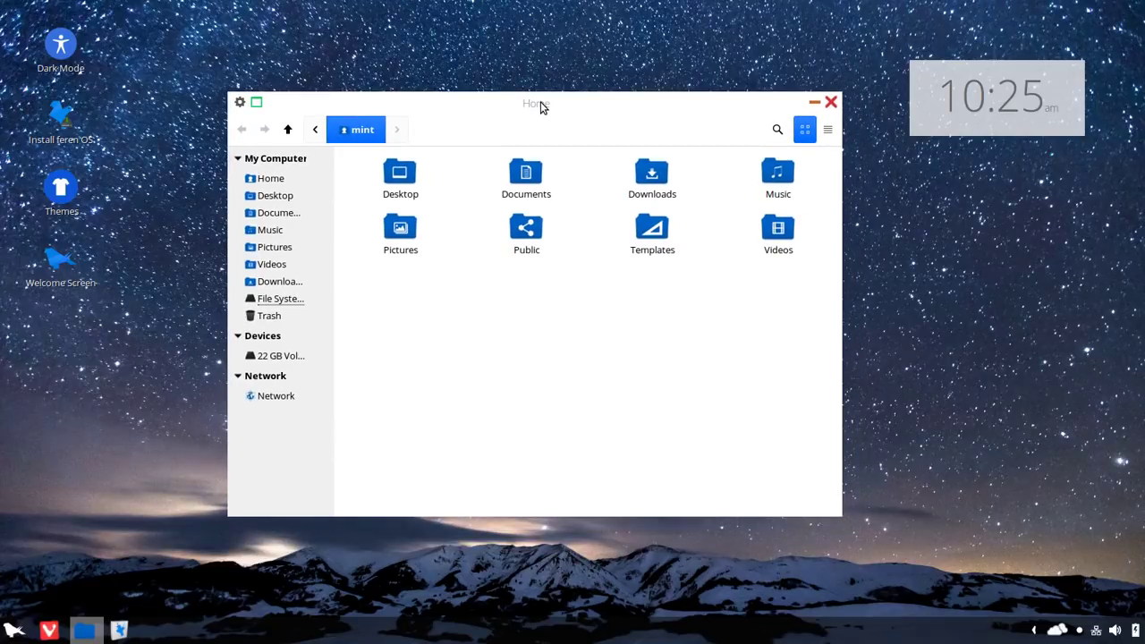
pyautogui.moveTo(543, 106); pyautogui.dragTo(548, 93)
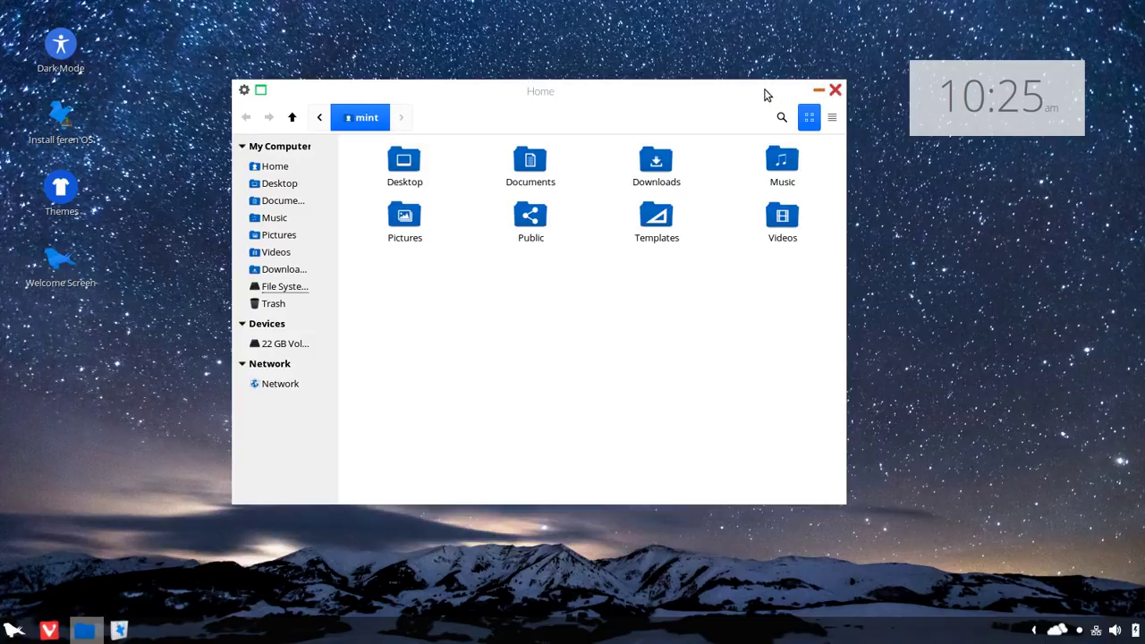
pyautogui.moveTo(791, 94); pyautogui.dragTo(736, 119)
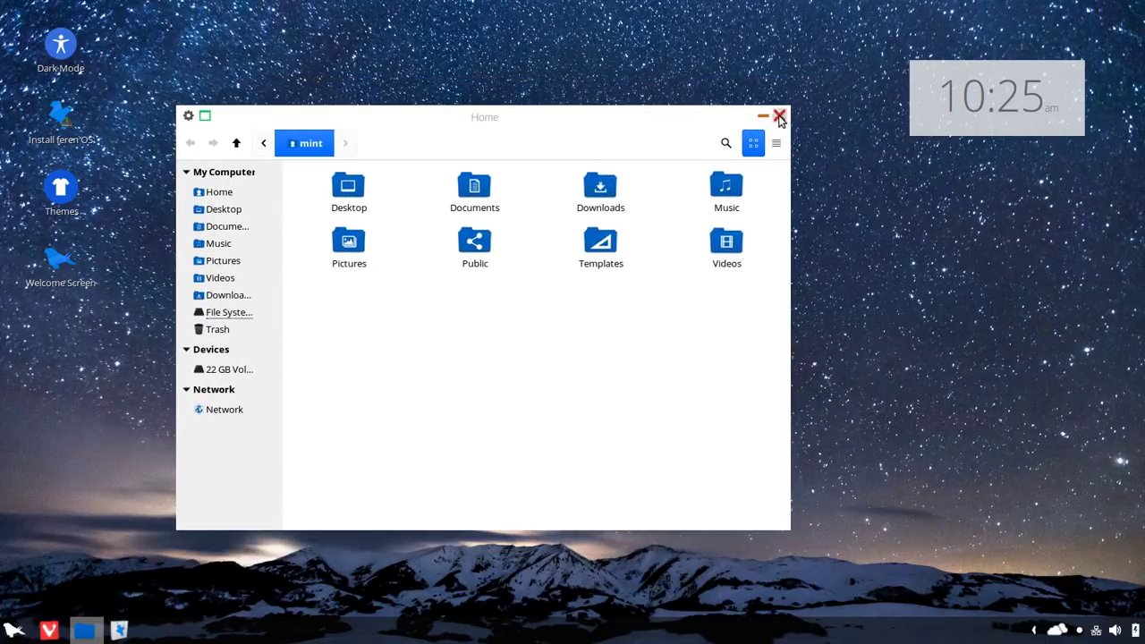
pyautogui.click(779, 115)
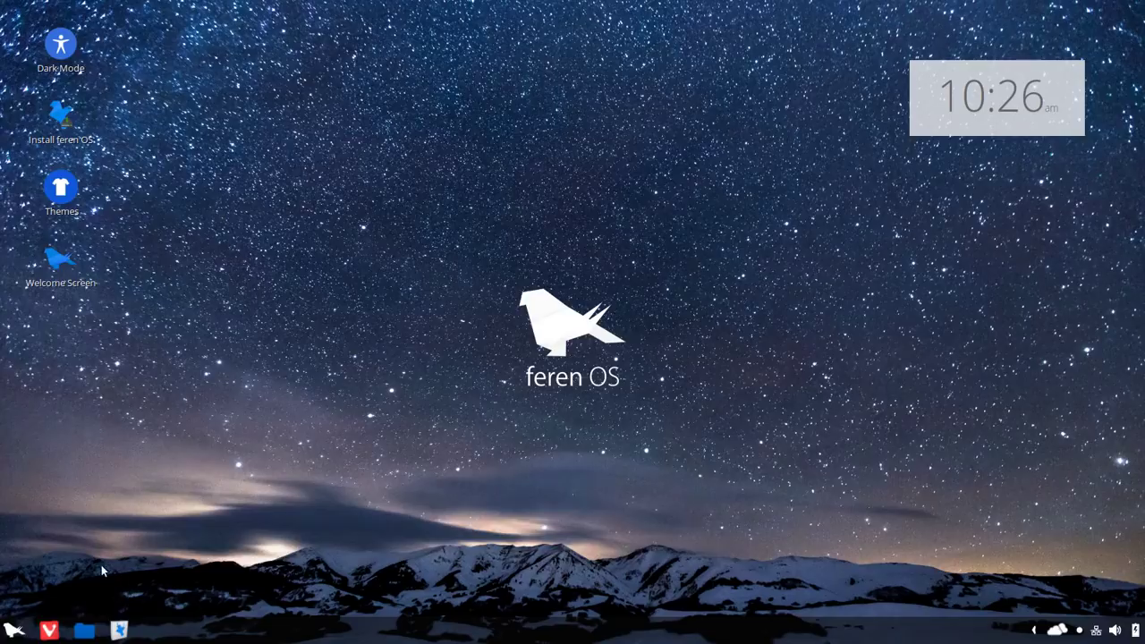
# Step: Browse the application categories, including Sound & Video and Preferences, and launch System Reports from Administration
pyautogui.click(11, 631)
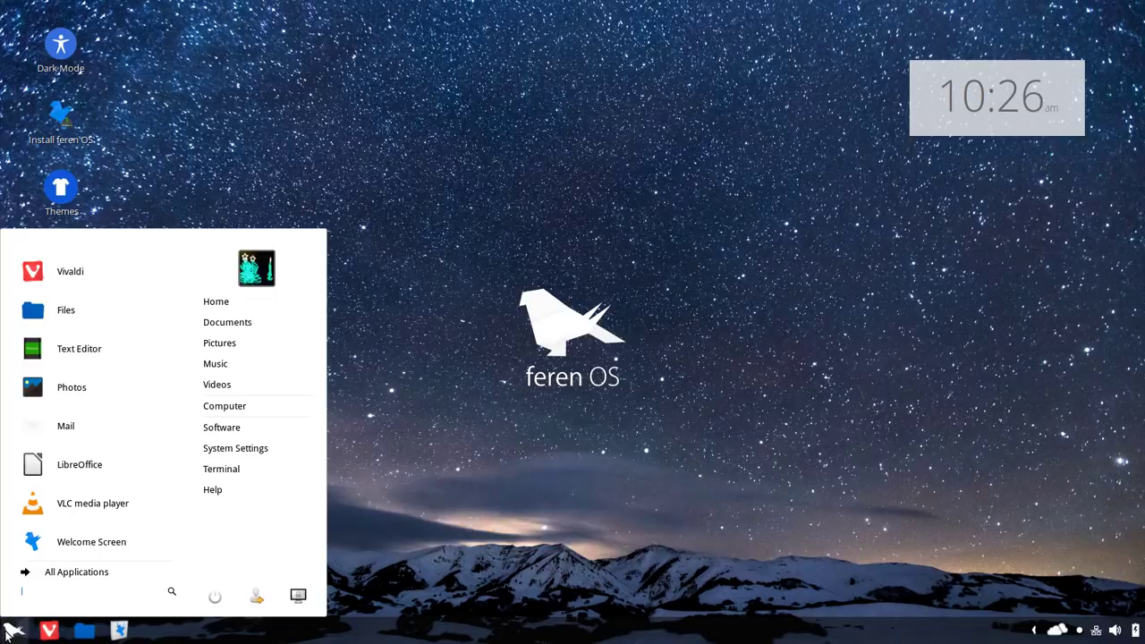
pyautogui.click(108, 571)
pyautogui.click(89, 309)
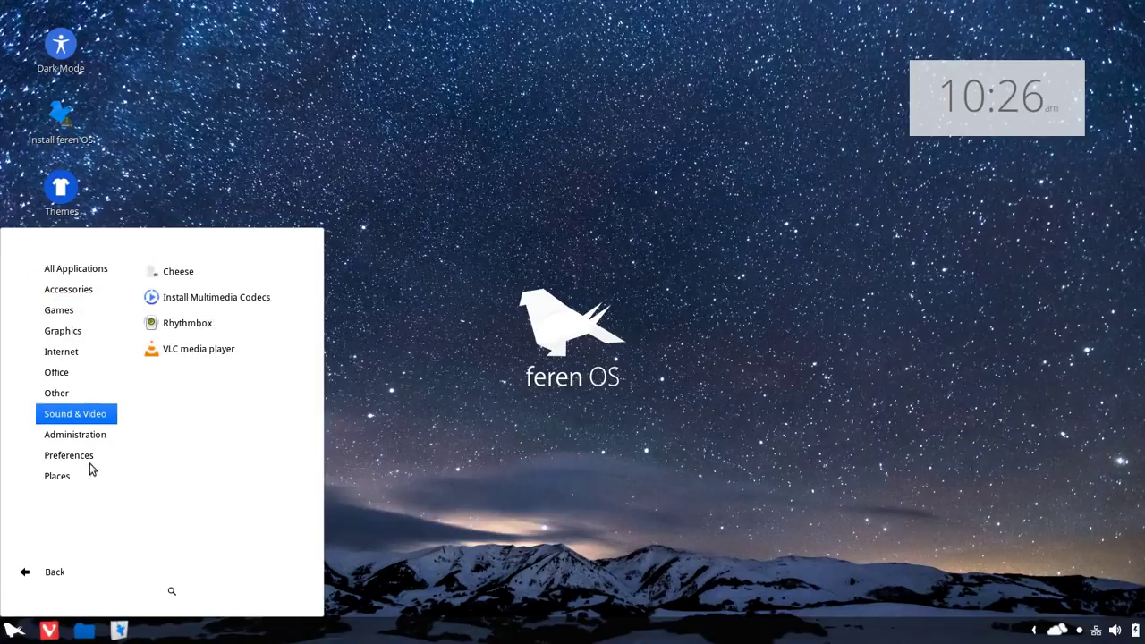
pyautogui.moveTo(88, 481)
pyautogui.moveTo(96, 462)
pyautogui.scroll(-5, 251, 442)
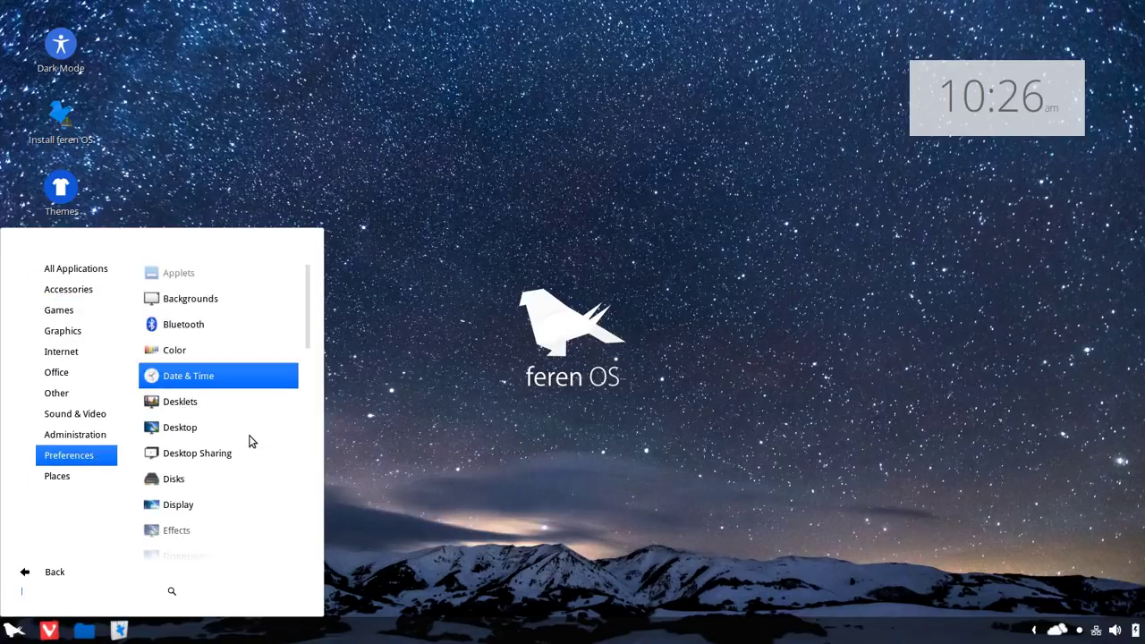
pyautogui.moveTo(83, 435)
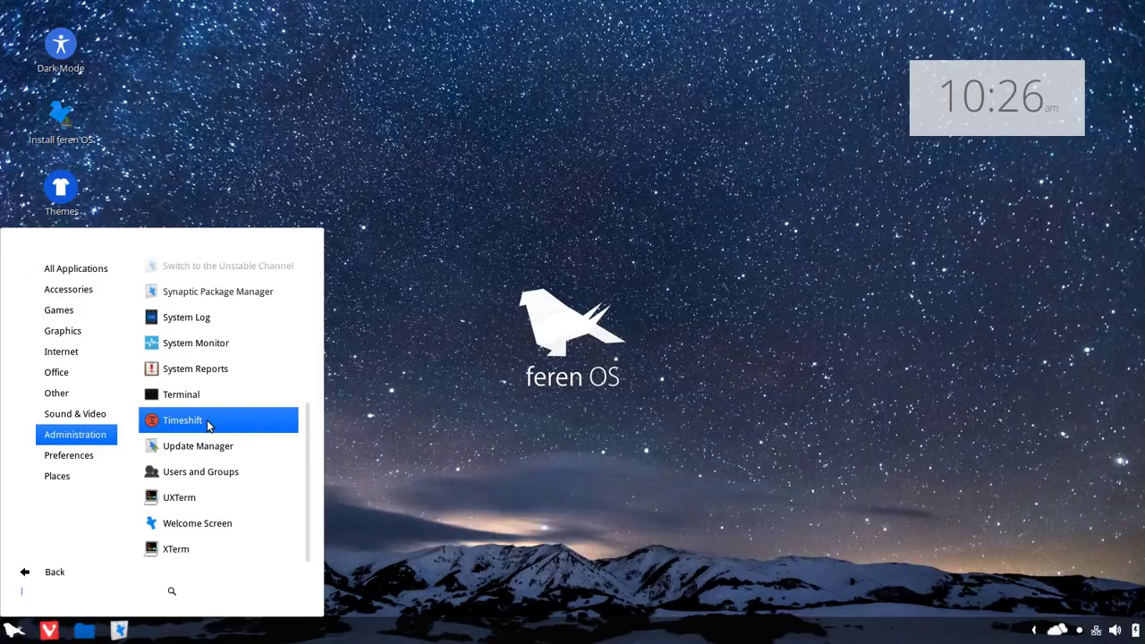
pyautogui.click(211, 369)
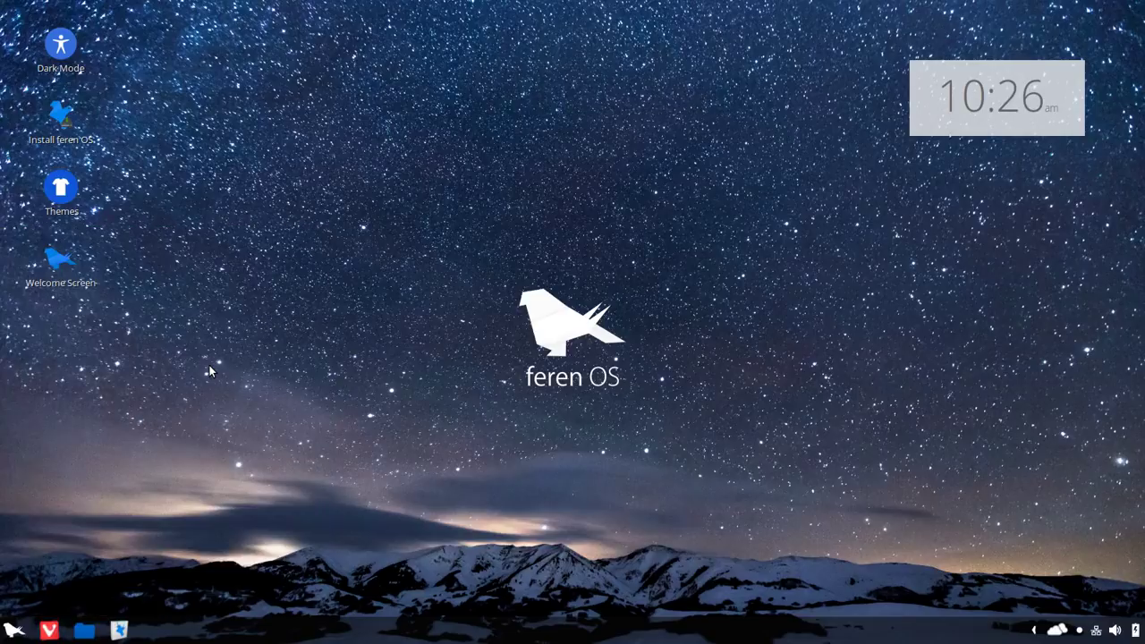
# Step: Launch Timeshift from the Administration applications
pyautogui.click(14, 631)
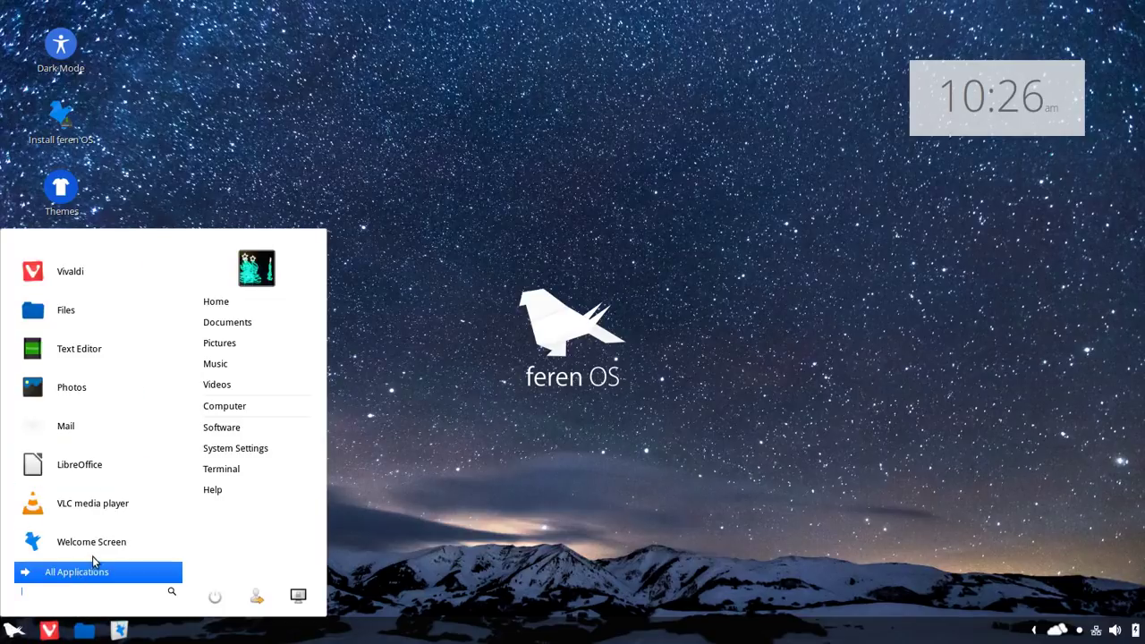
pyautogui.click(88, 571)
pyautogui.moveTo(90, 437)
pyautogui.scroll(-5, 206, 444)
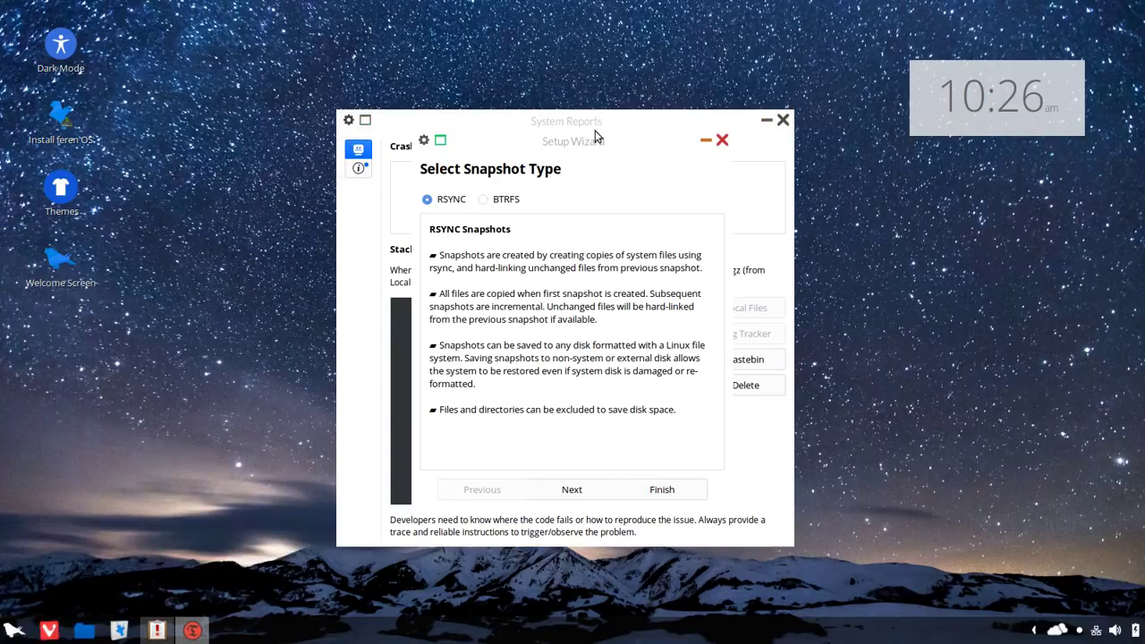
# Step: Finish the Timeshift setup wizard with the RSYNC snapshot type, and place the Timeshift and System Reports windows side by side
pyautogui.click(662, 490)
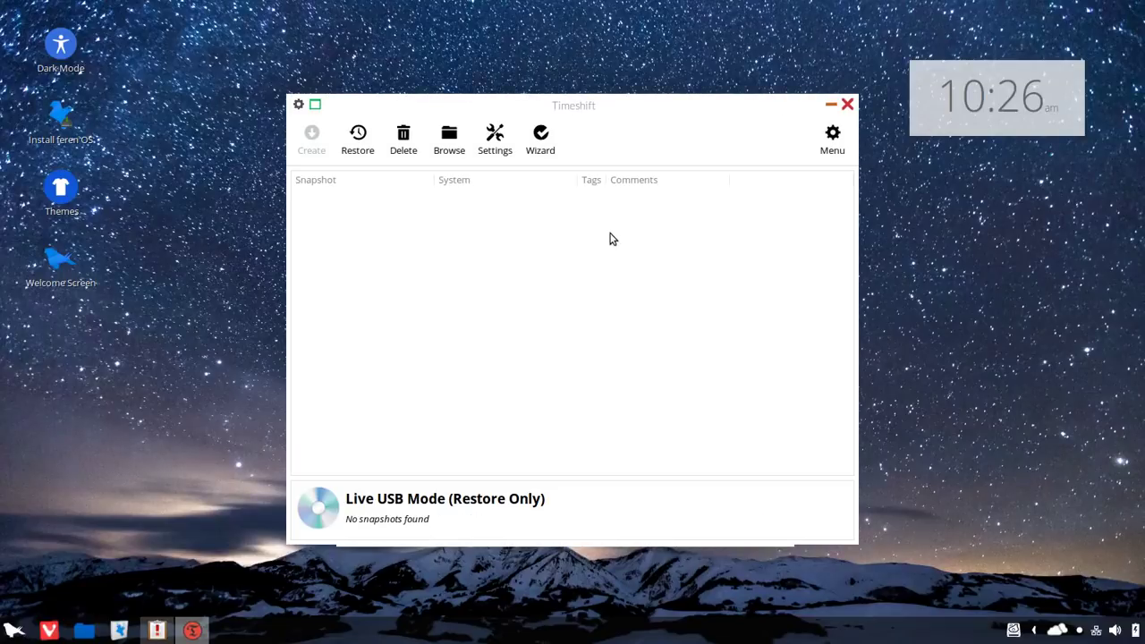
pyautogui.moveTo(561, 105); pyautogui.dragTo(388, 75)
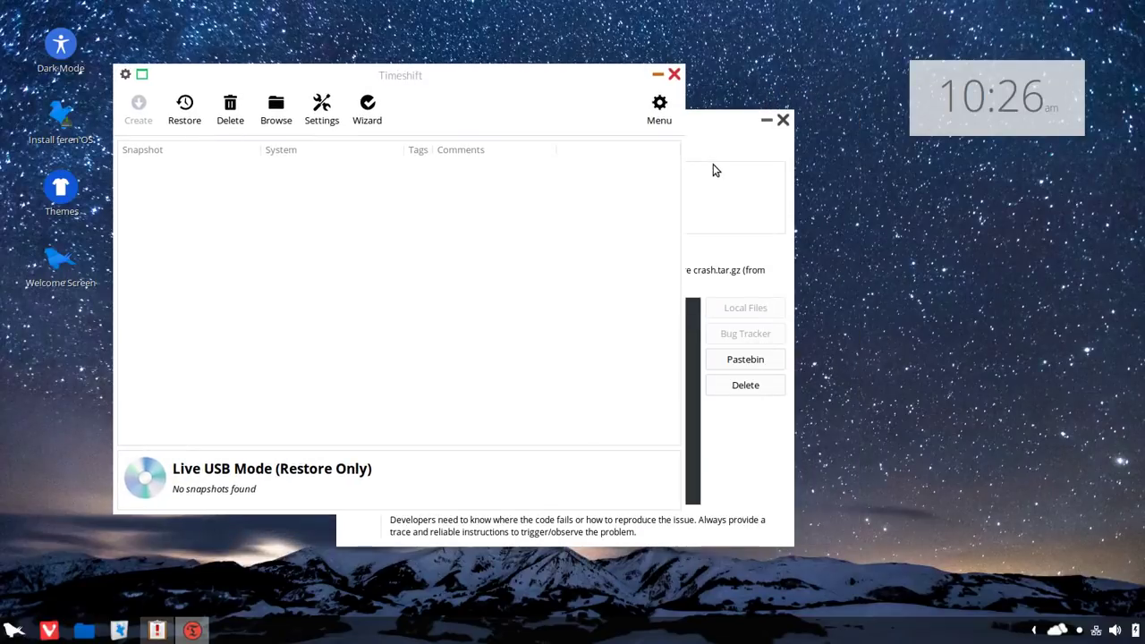
pyautogui.click(632, 122)
pyautogui.moveTo(632, 123); pyautogui.dragTo(816, 115)
pyautogui.moveTo(485, 77); pyautogui.dragTo(326, 72)
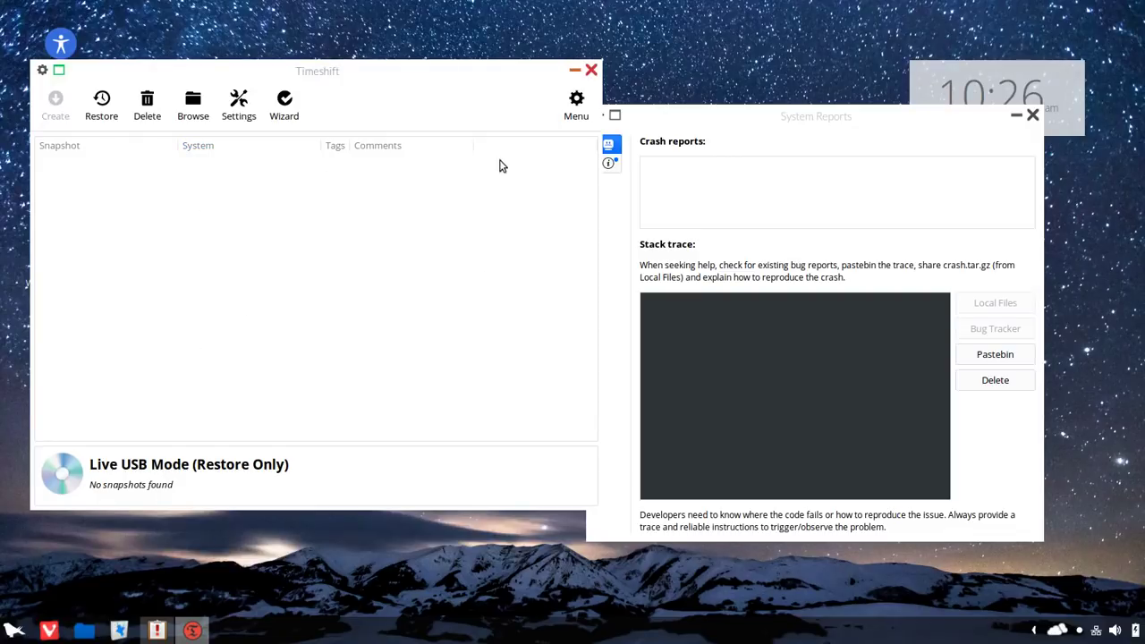
# Step: Close Timeshift, move the System Reports window back towards the middle of the desktop, and close it too
pyautogui.click(591, 70)
pyautogui.moveTo(819, 117); pyautogui.dragTo(562, 89)
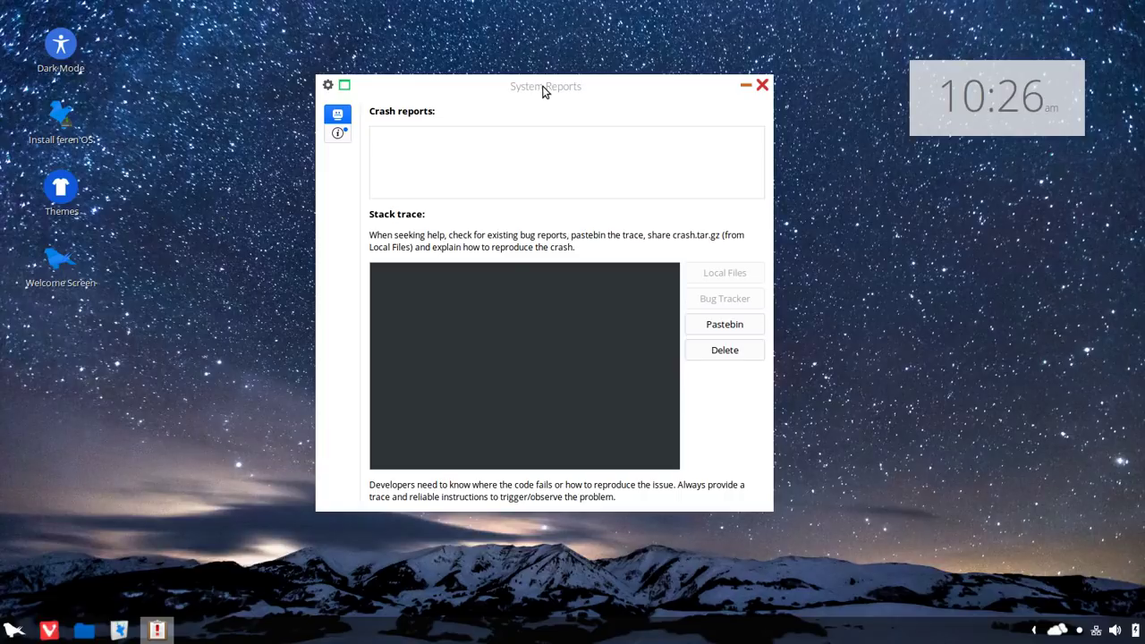
pyautogui.moveTo(543, 91); pyautogui.dragTo(556, 86)
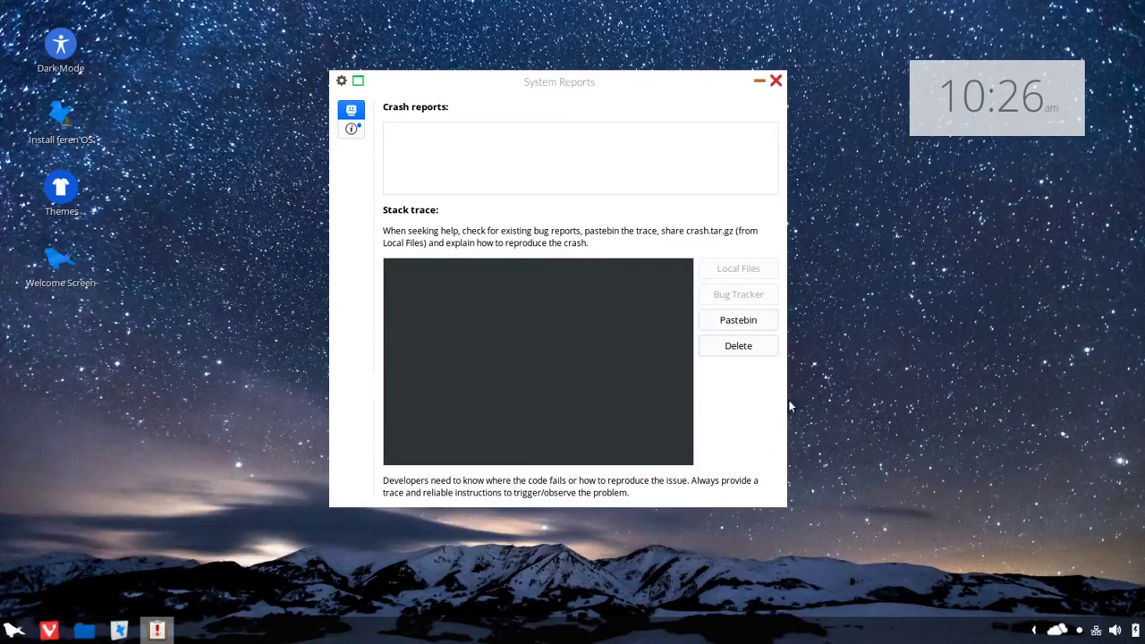
pyautogui.click(776, 82)
# Step: Browse the full list of Administration applications, including the software and package management tools, and leave the application list
pyautogui.click(13, 630)
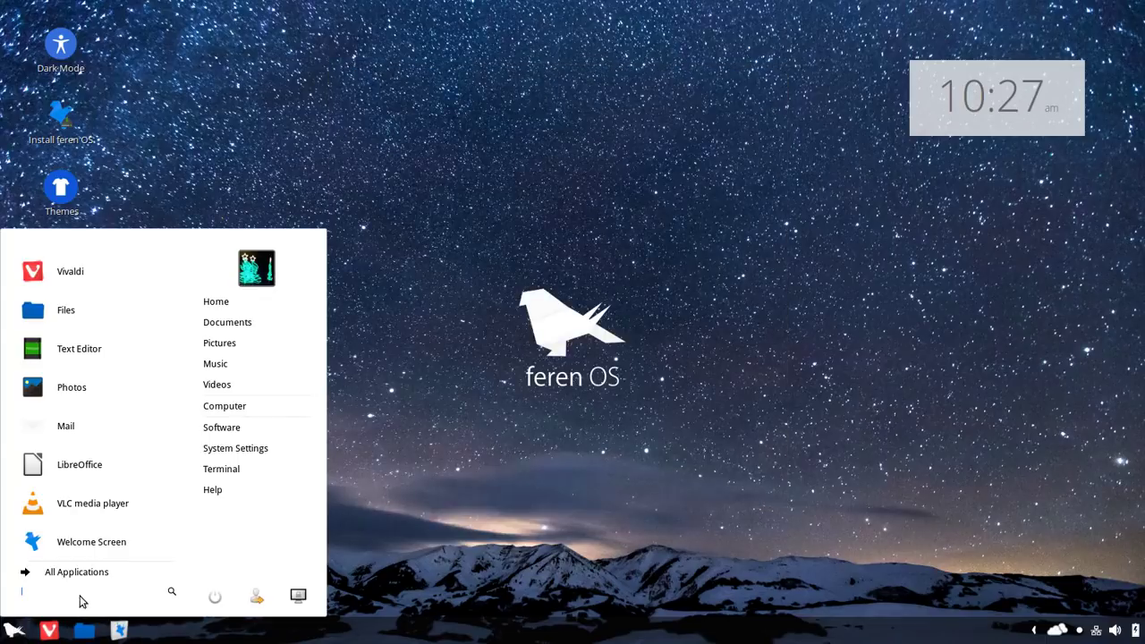
pyautogui.click(100, 573)
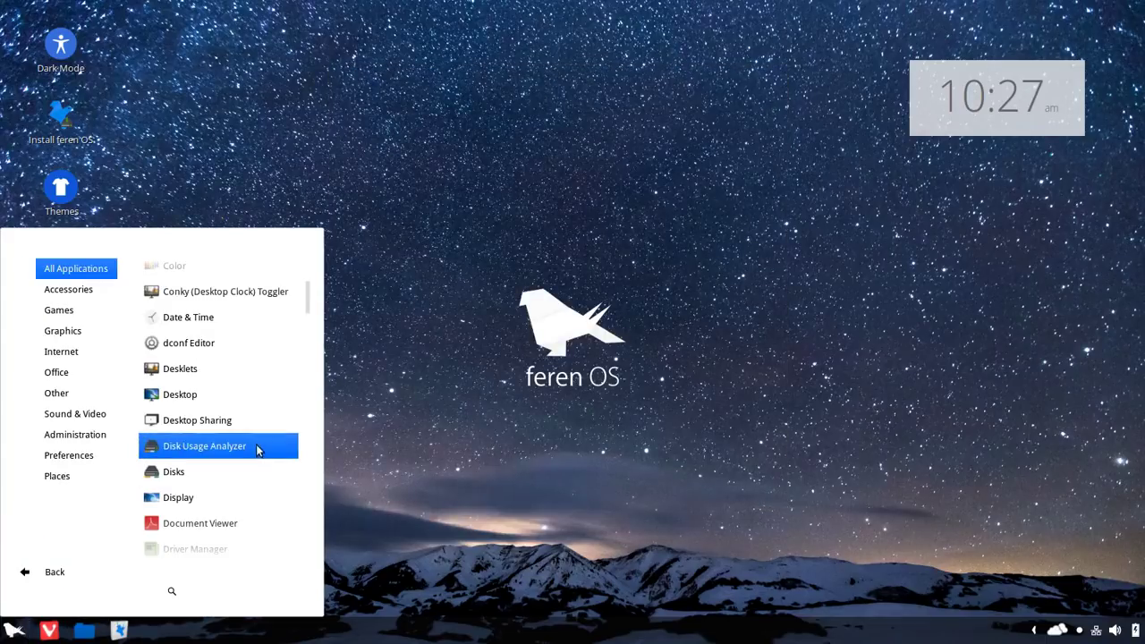
pyautogui.click(80, 435)
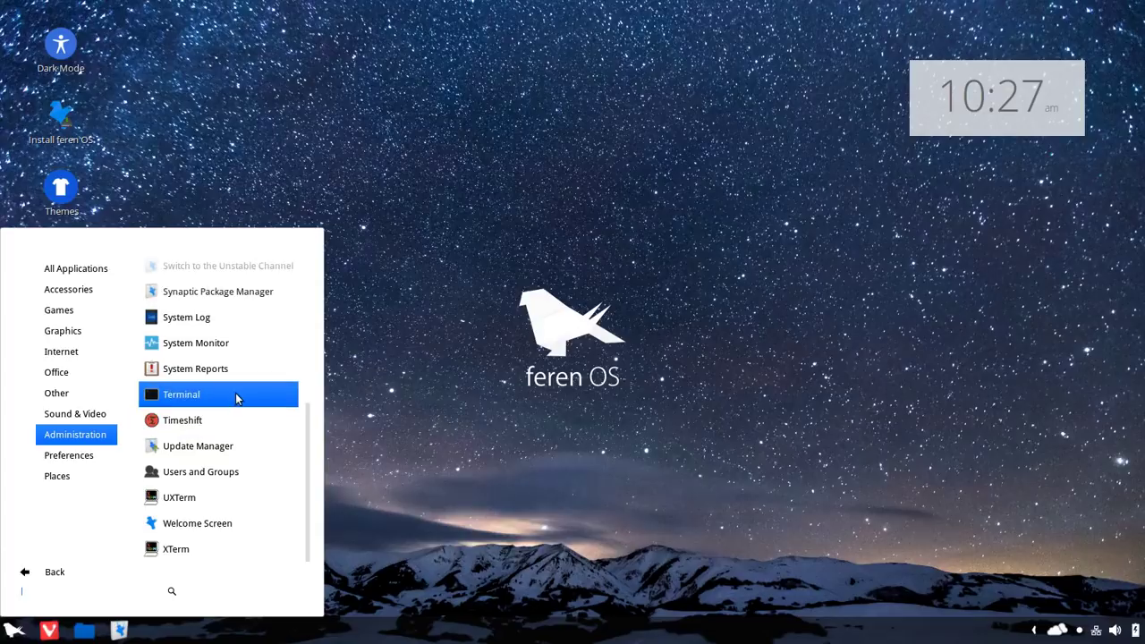
pyautogui.scroll(4, 235, 400)
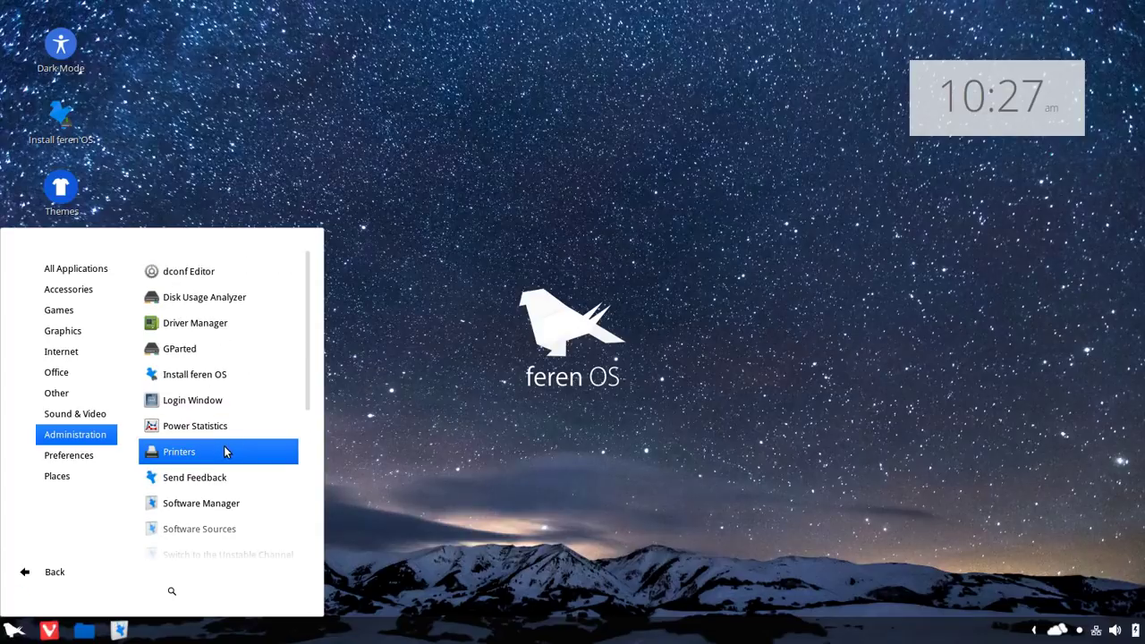
pyautogui.scroll(-5, 244, 336)
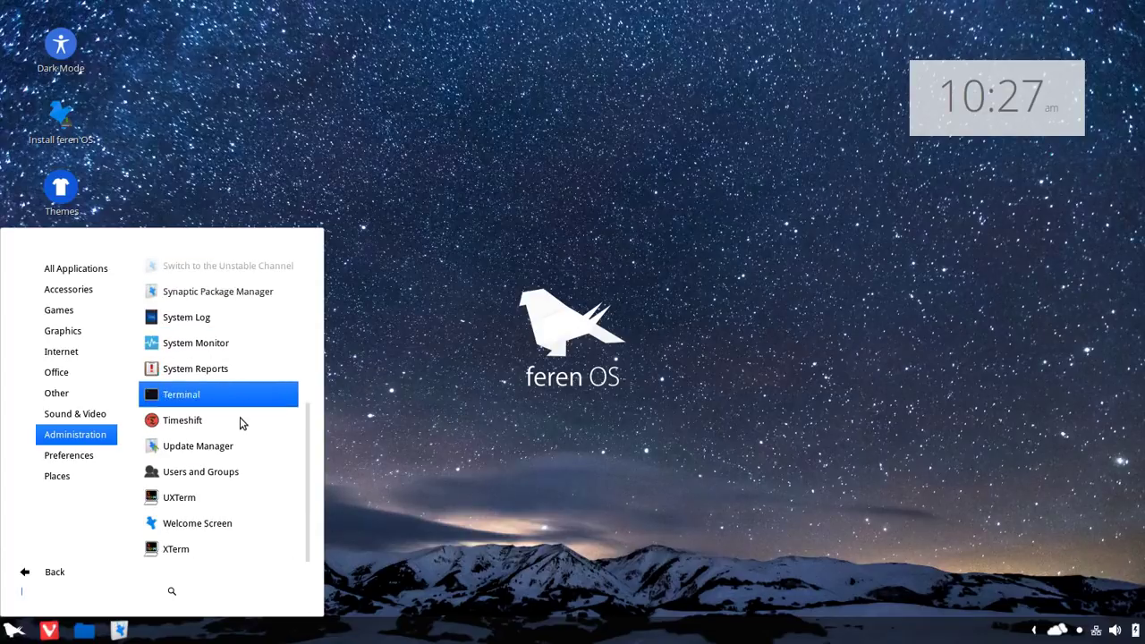
pyautogui.scroll(5, 236, 445)
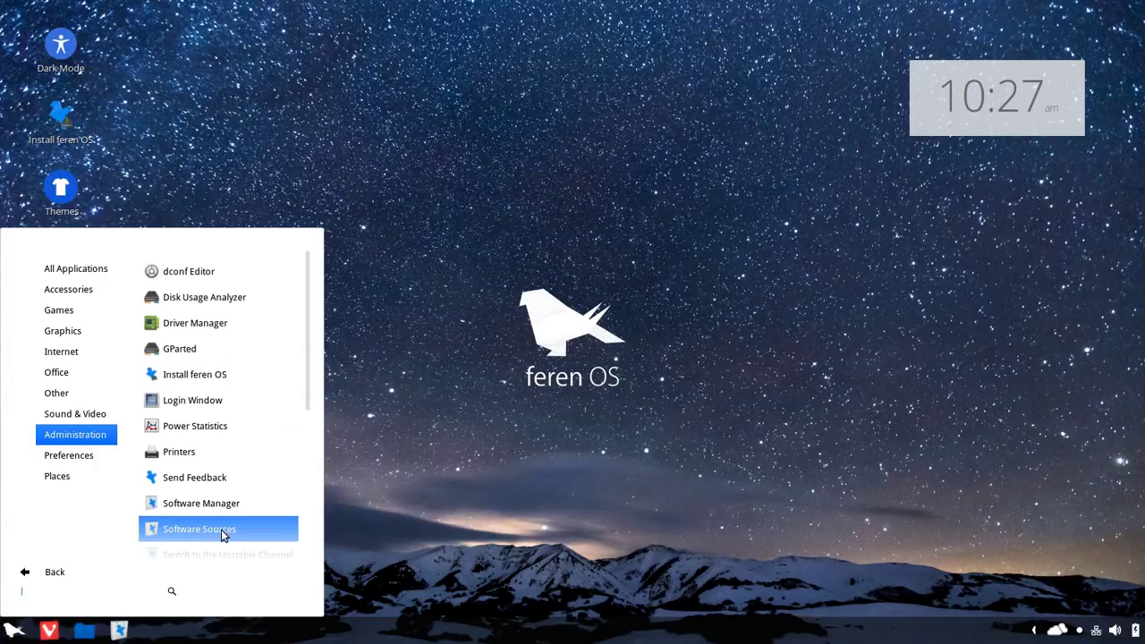
pyautogui.scroll(-2, 224, 523)
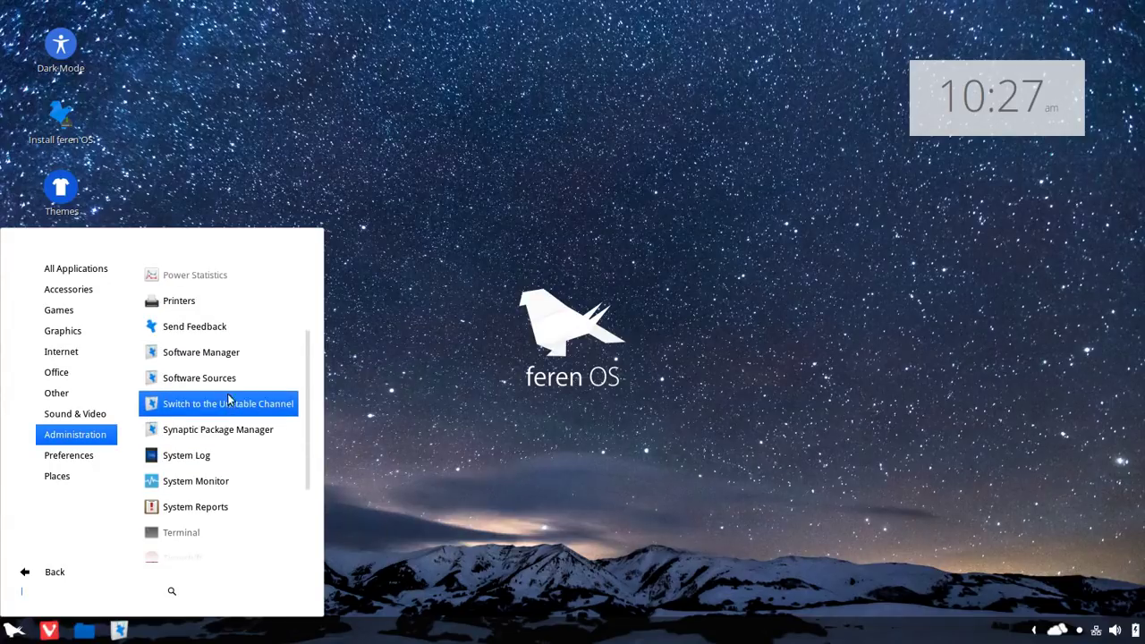
pyautogui.click(487, 409)
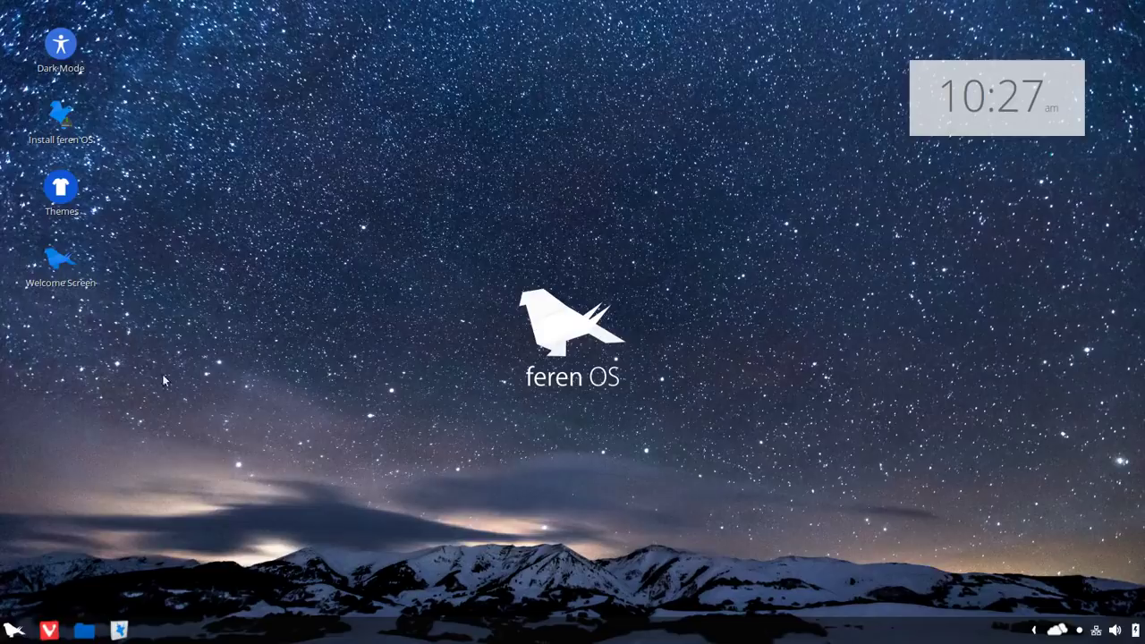
pyautogui.click(16, 630)
pyautogui.click(18, 630)
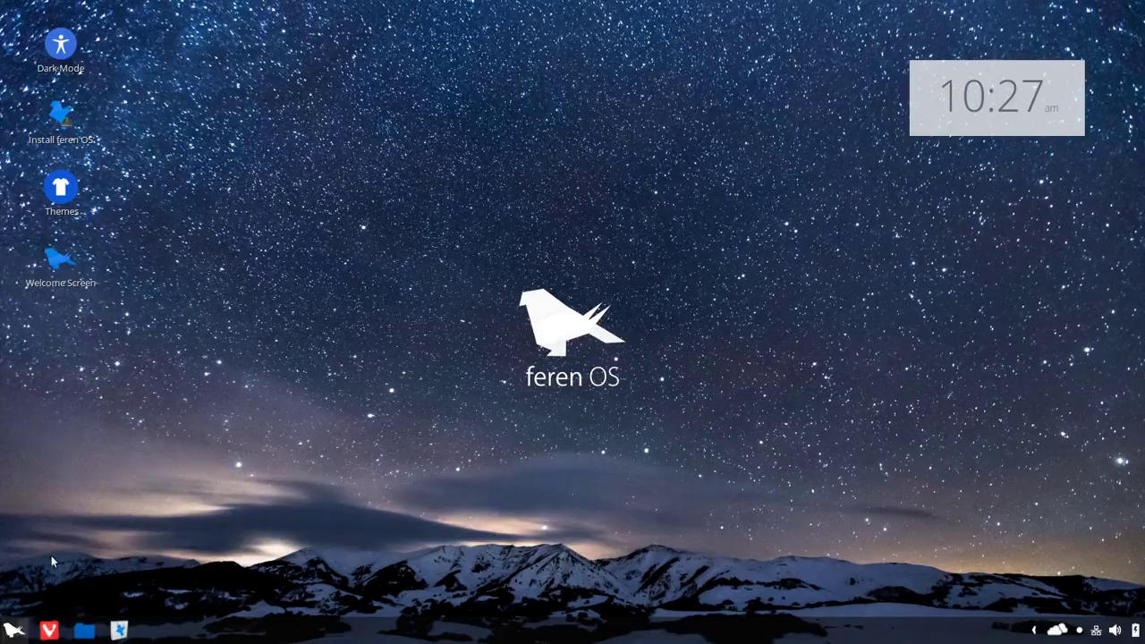